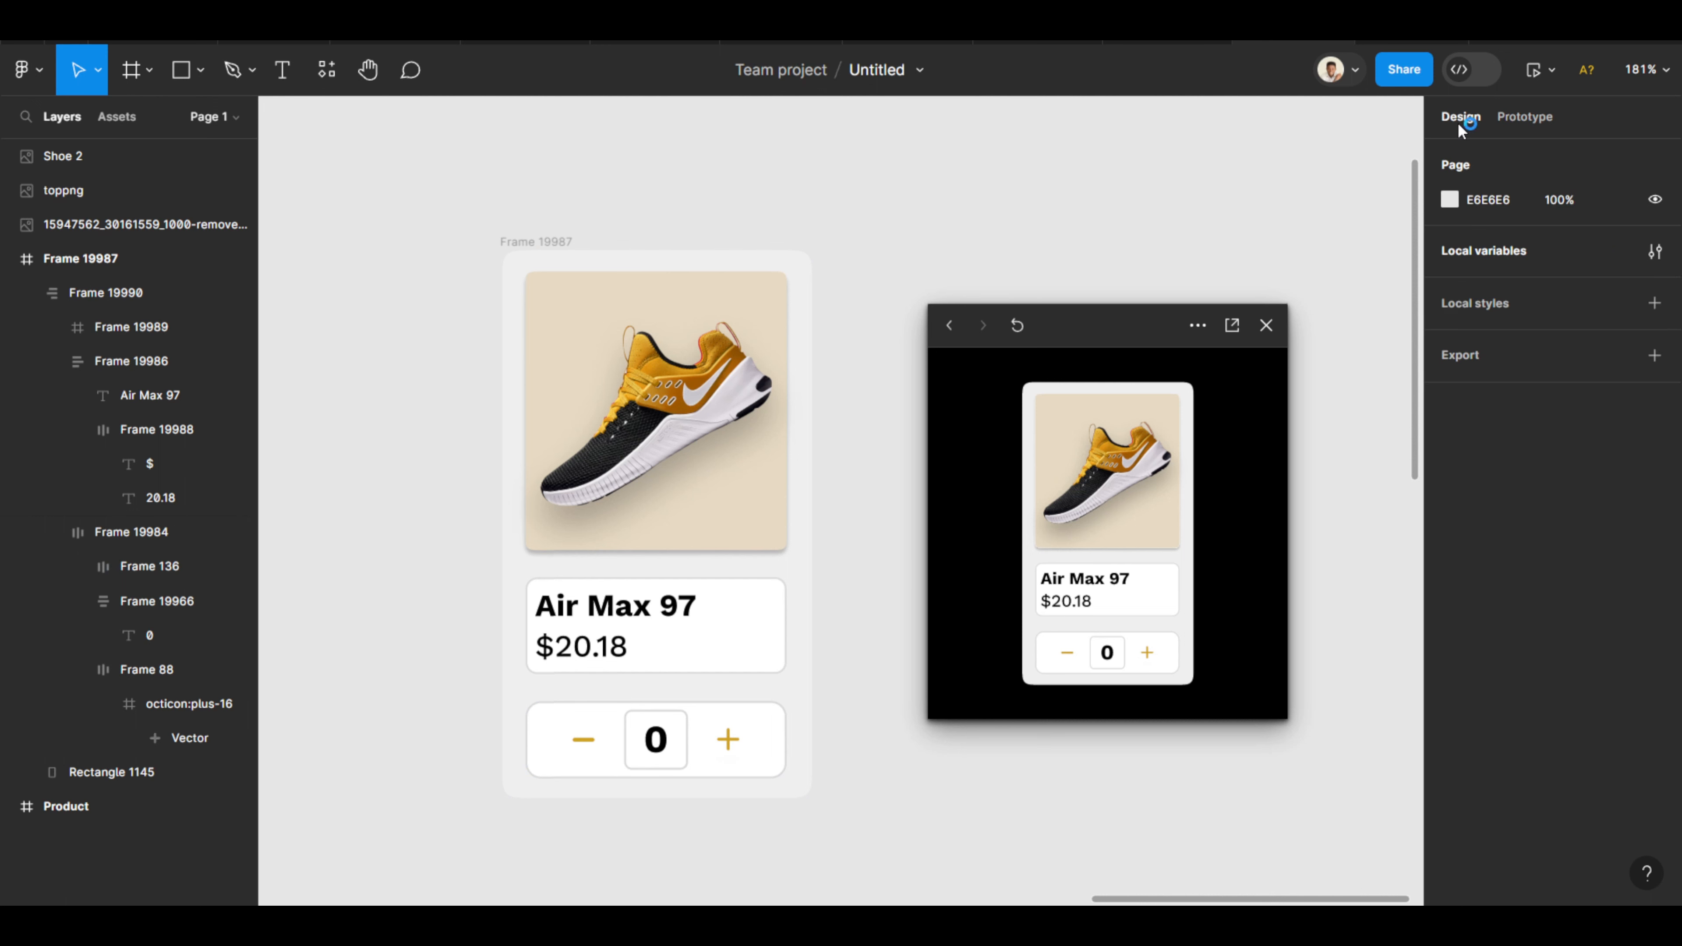
Create a local number variable named Cart Till in Collection 1.
{"action": "left_click", "coordinate": [1482, 246]}
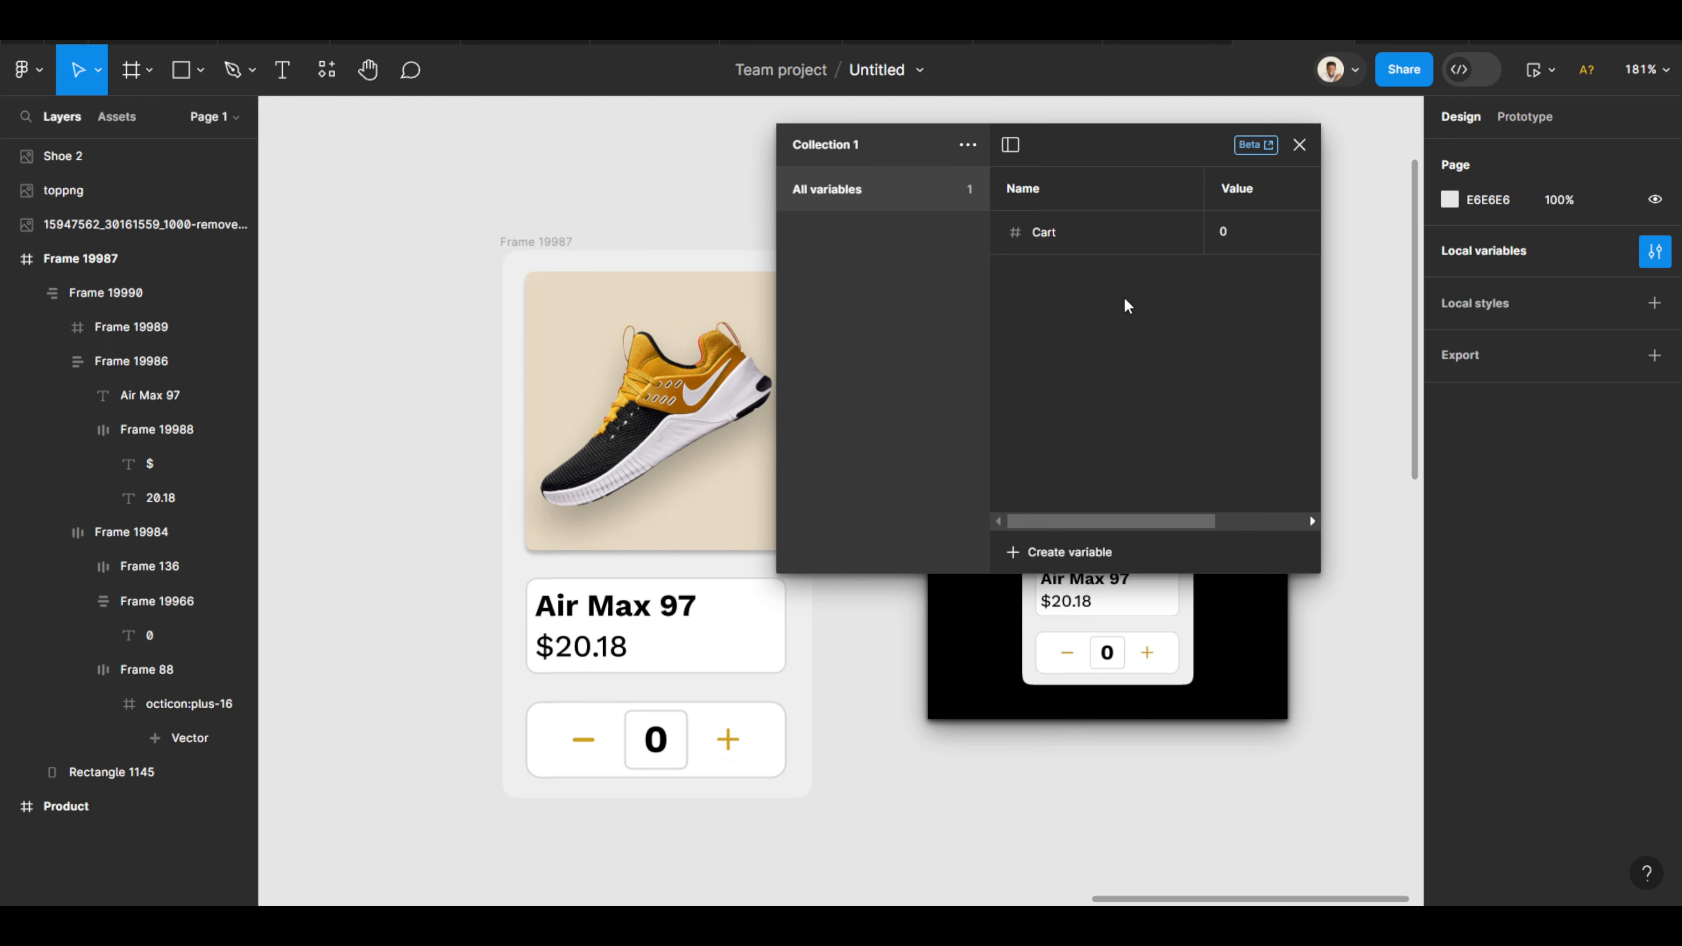
{"action": "left_click", "coordinate": [1036, 558]}
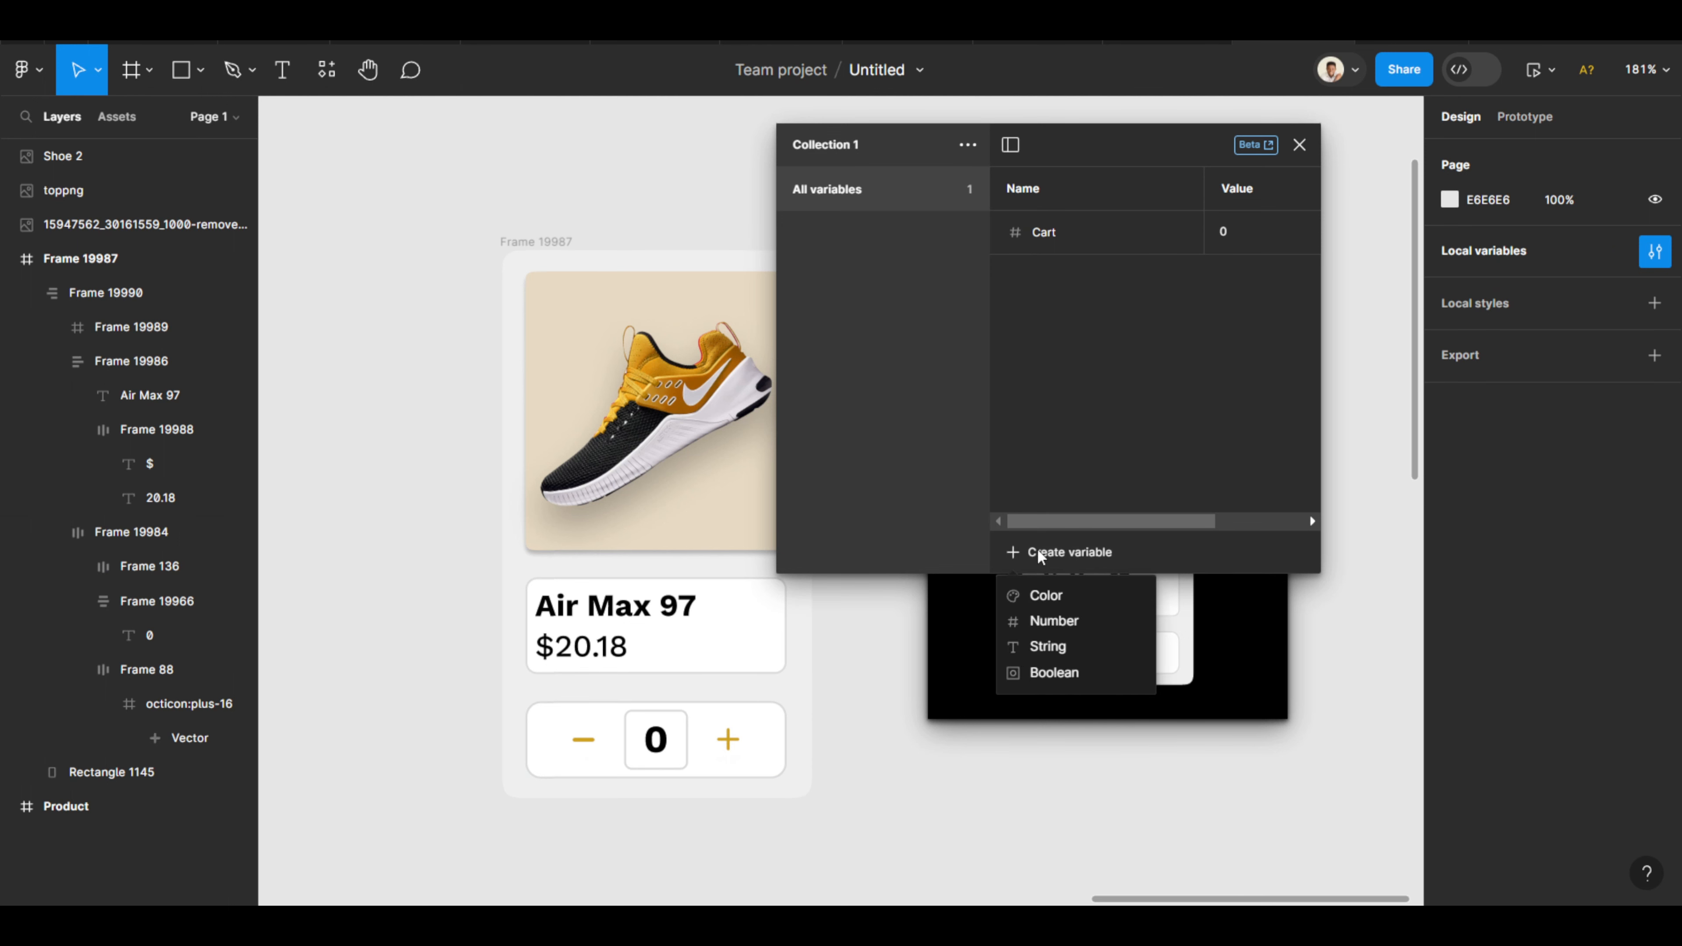
{"action": "left_click", "coordinate": [1056, 623]}
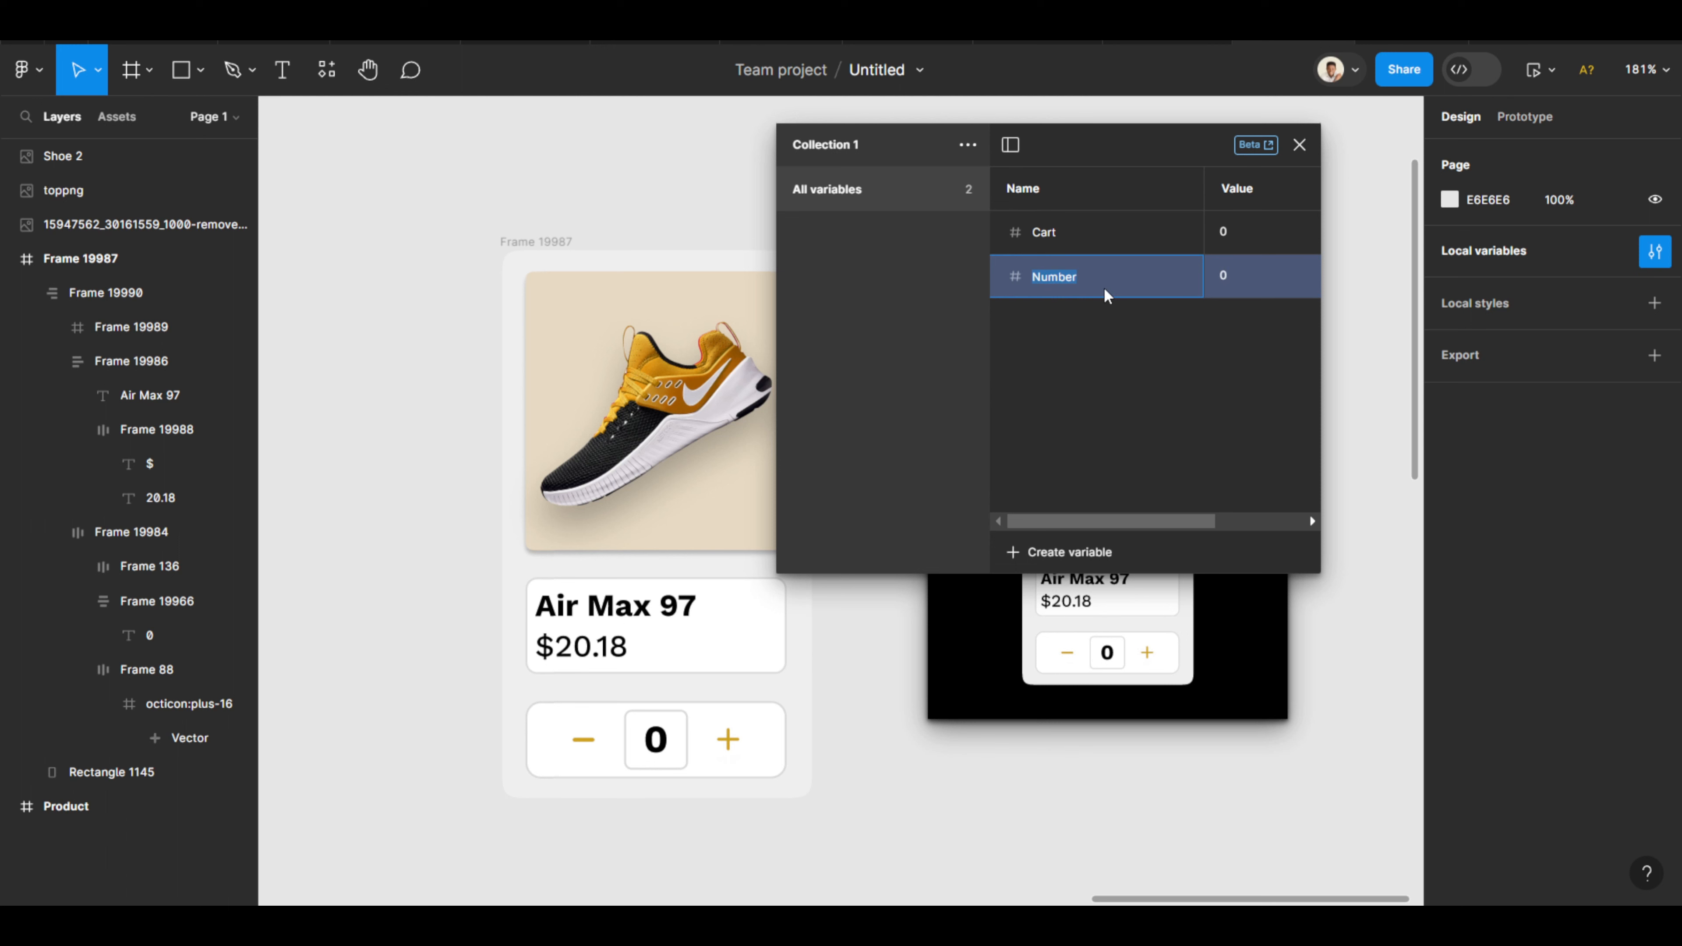
{"action": "type", "text": "Cart "}
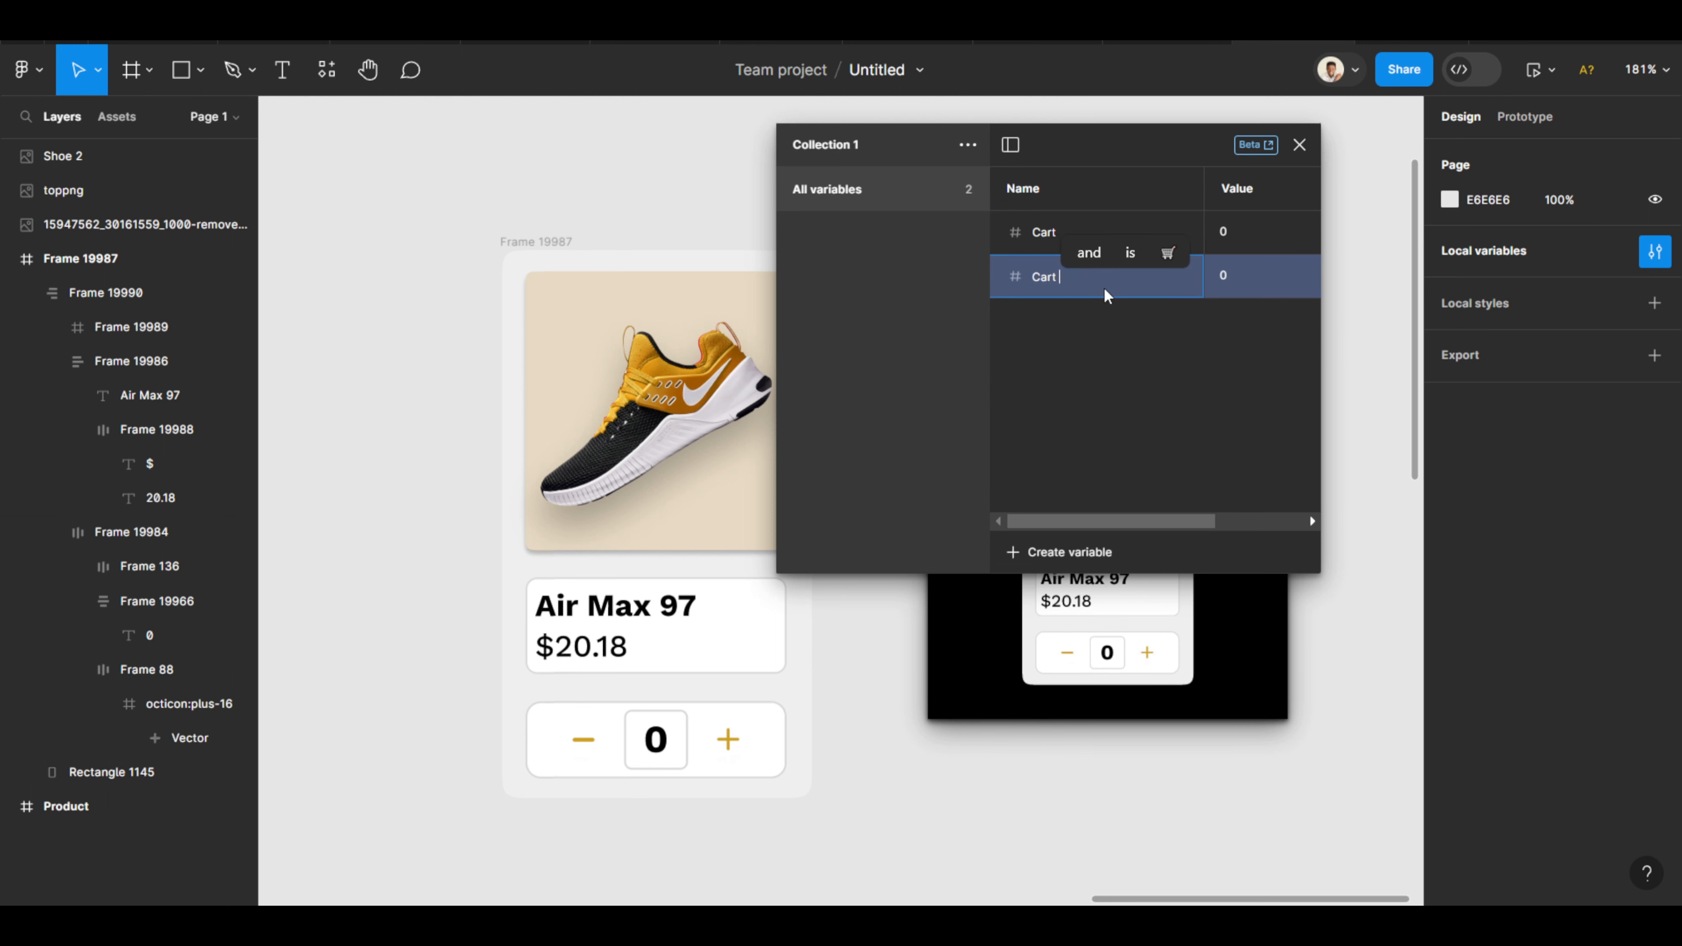
{"action": "type", "text": "Till"}
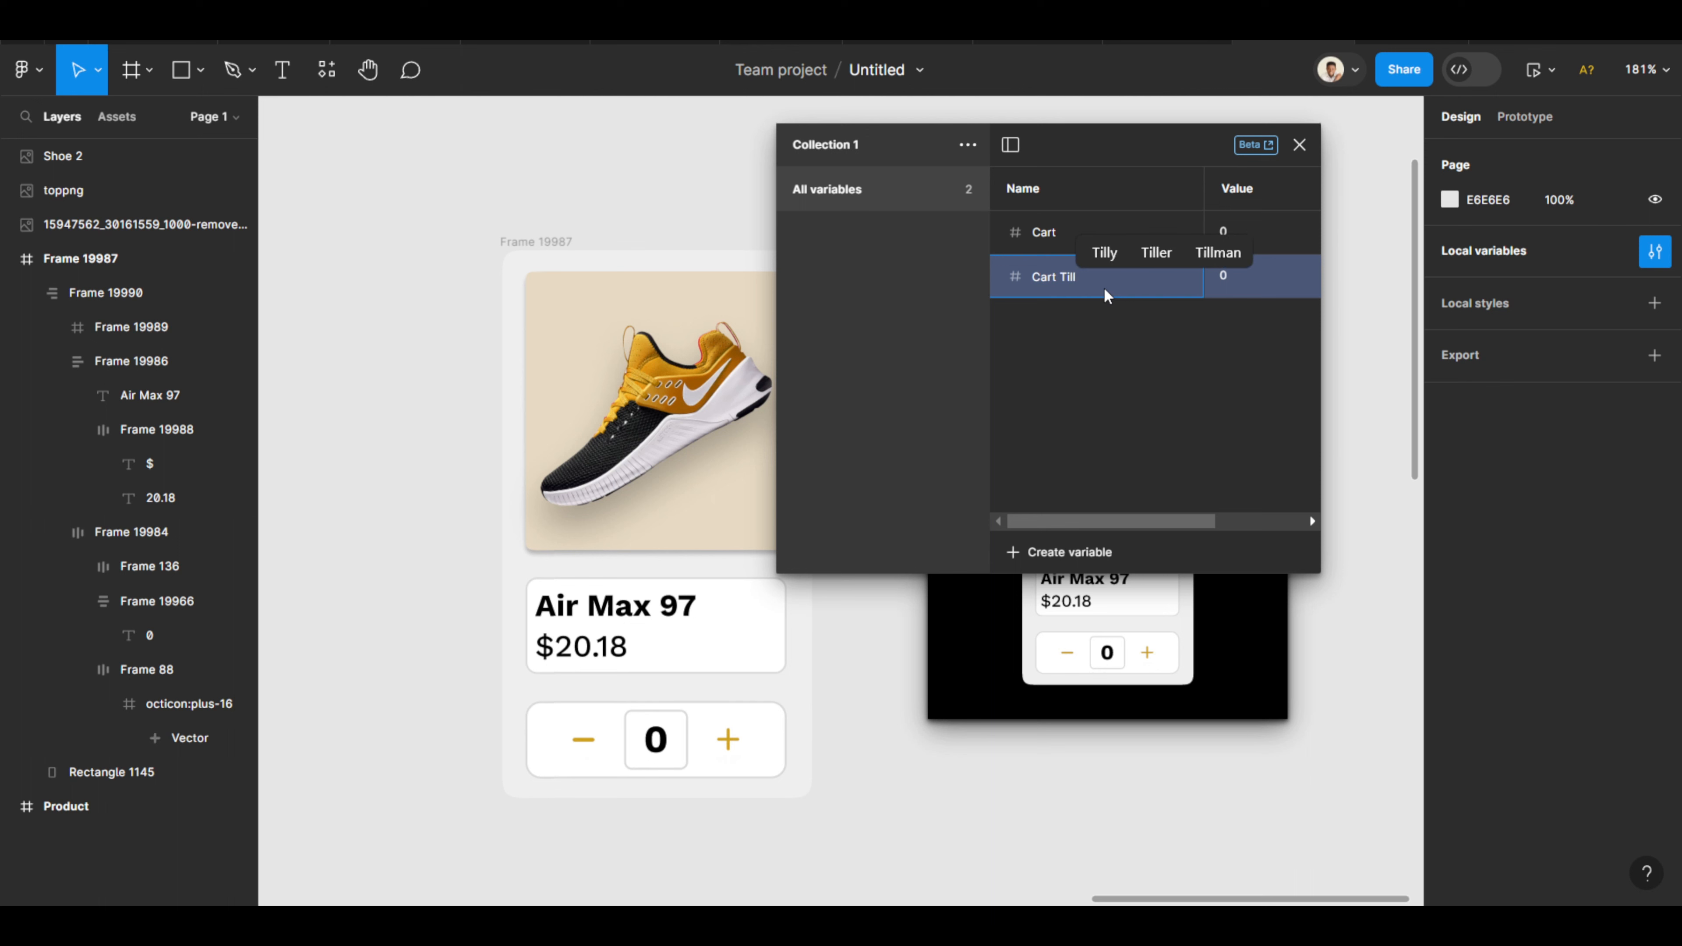
{"action": "key", "text": "Return"}
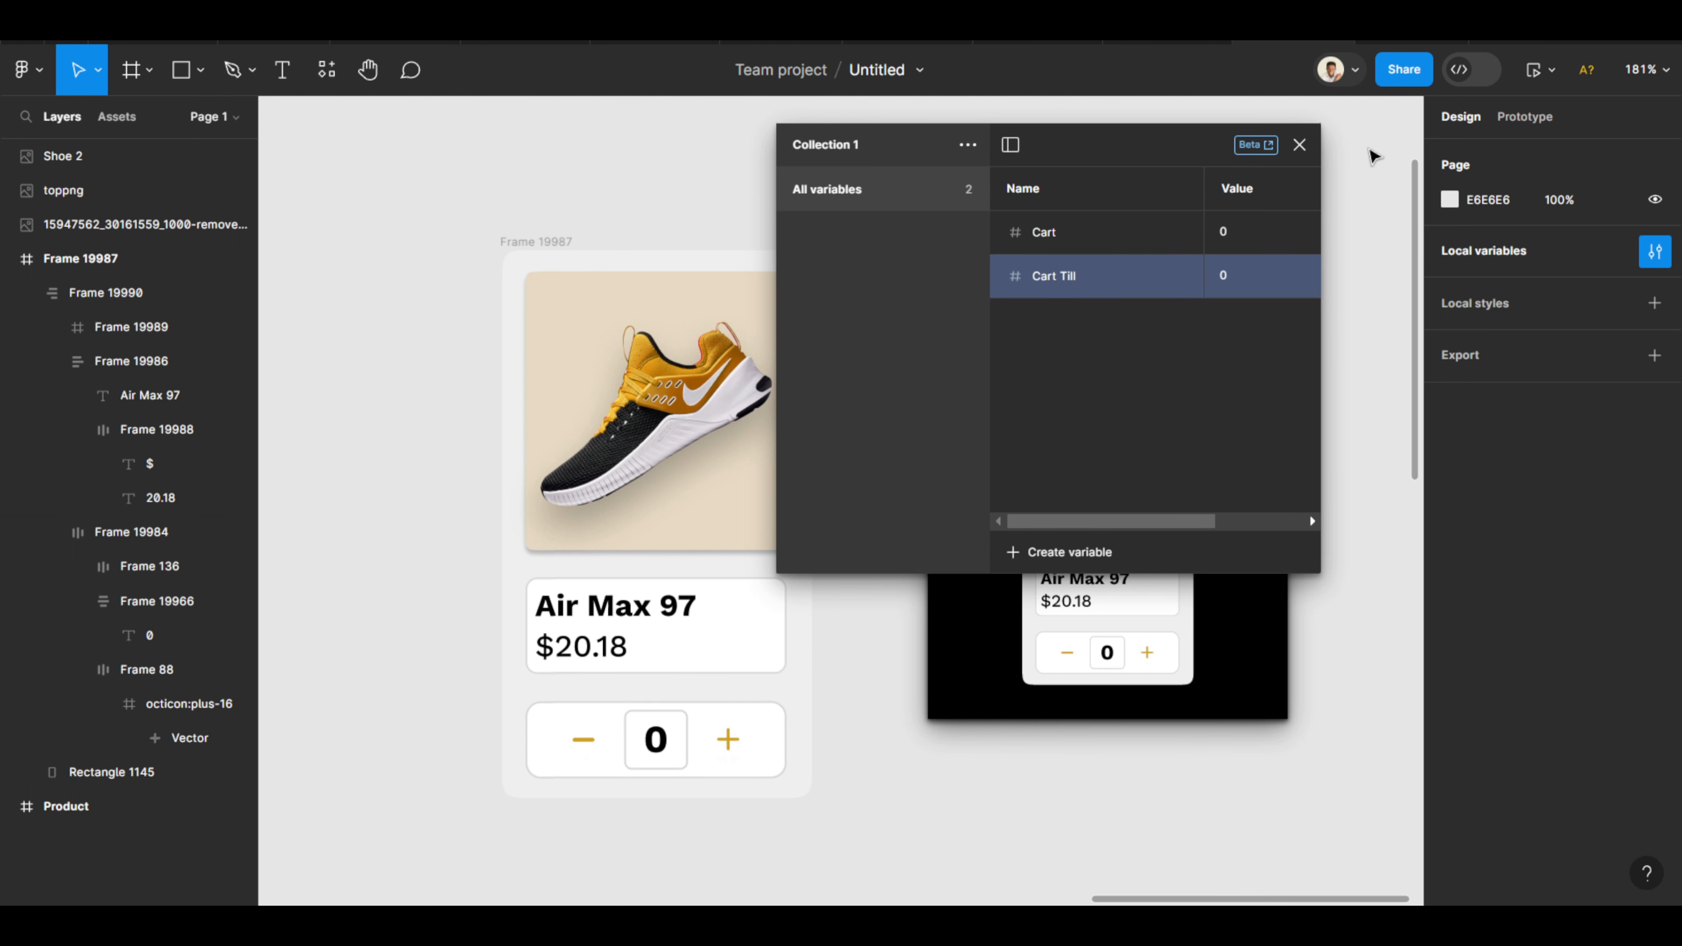
{"action": "left_click", "coordinate": [1300, 145]}
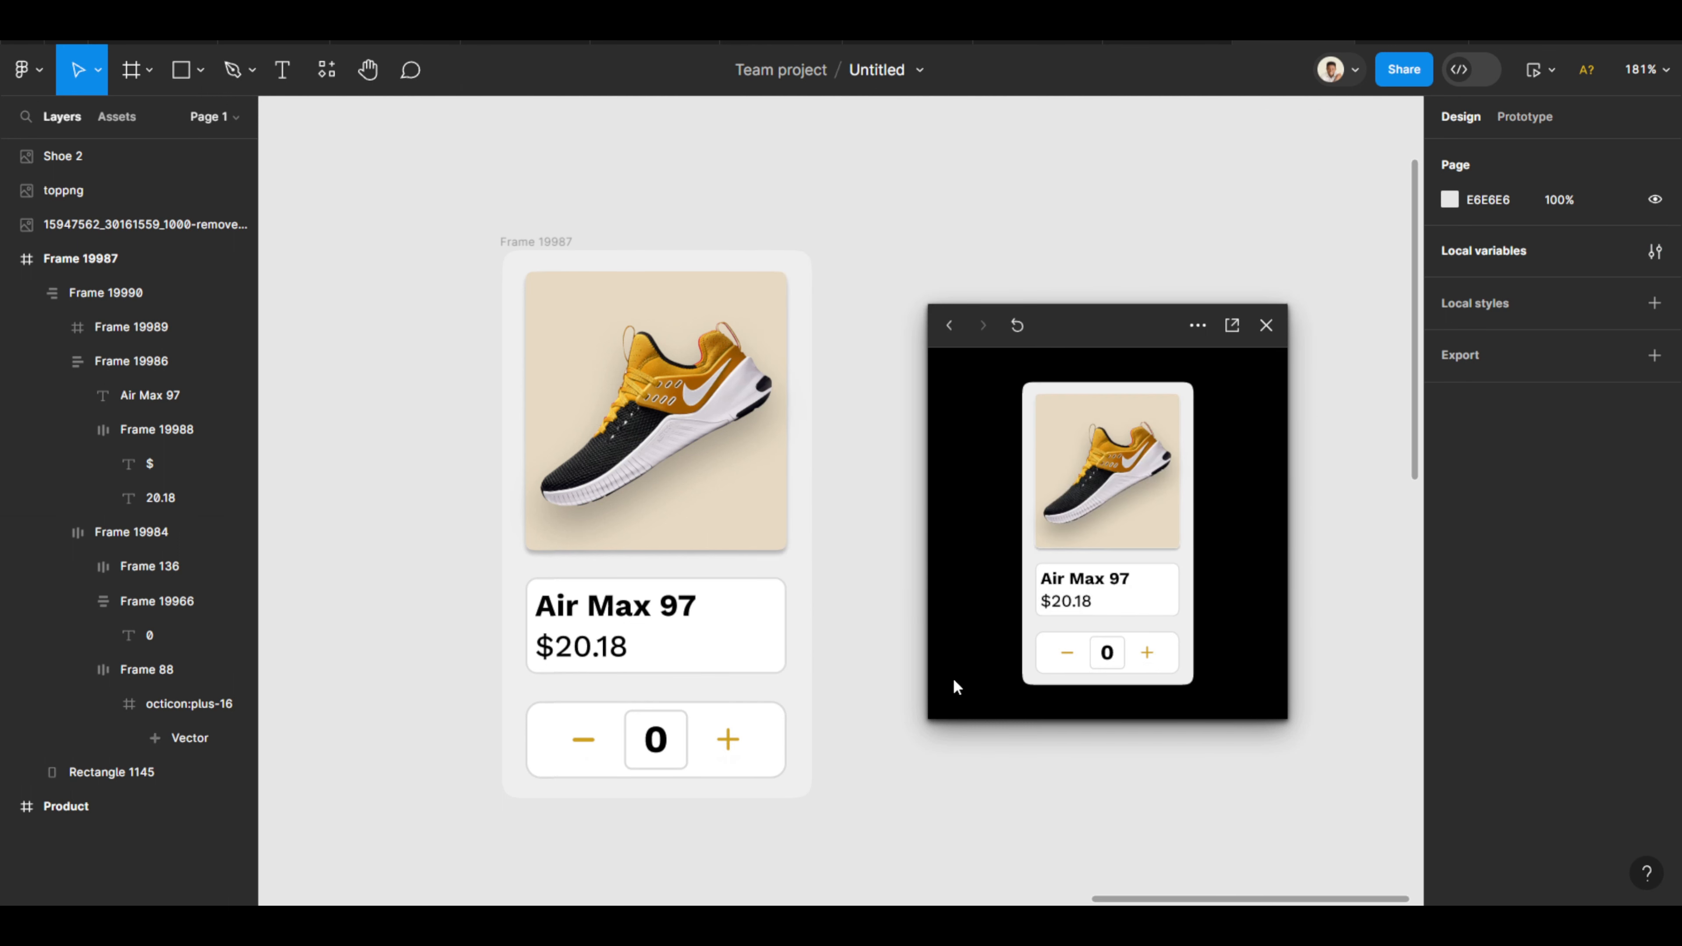
Overwrite the quantity text between the minus and plus signs with 8, and bind it to the Cart Till variable.
{"action": "scroll", "coordinate": [660, 760], "scroll_direction": "up", "scroll_amount": 5}
{"action": "double_click", "coordinate": [675, 752]}
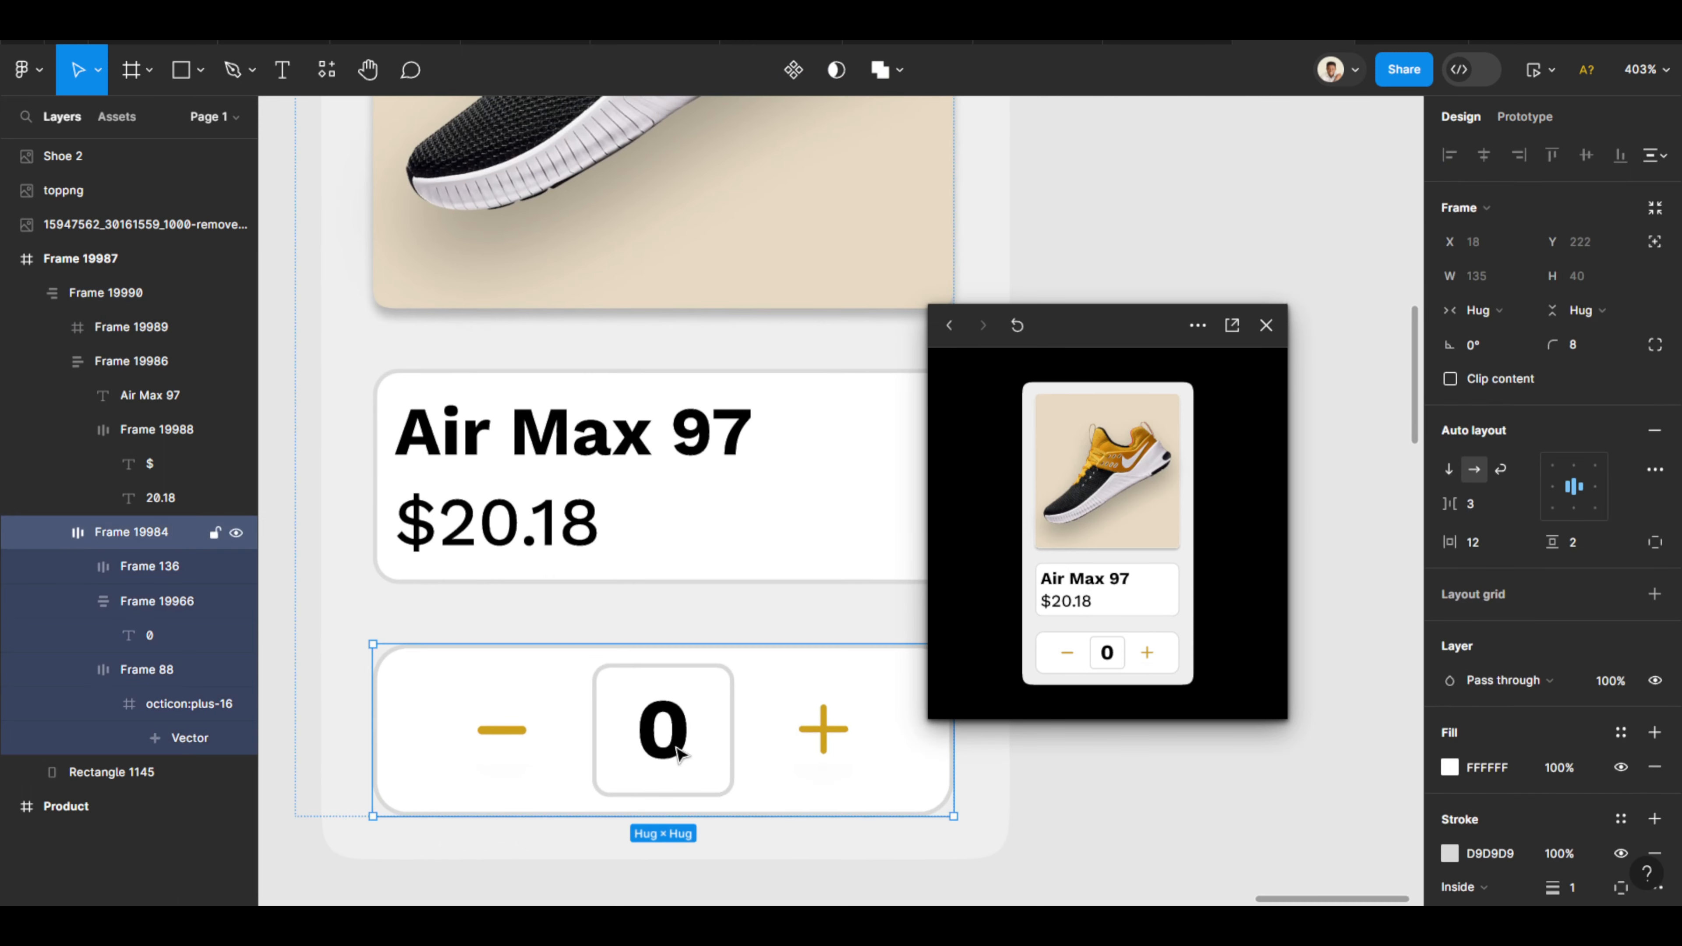
{"action": "double_click", "coordinate": [675, 752]}
{"action": "double_click", "coordinate": [675, 752]}
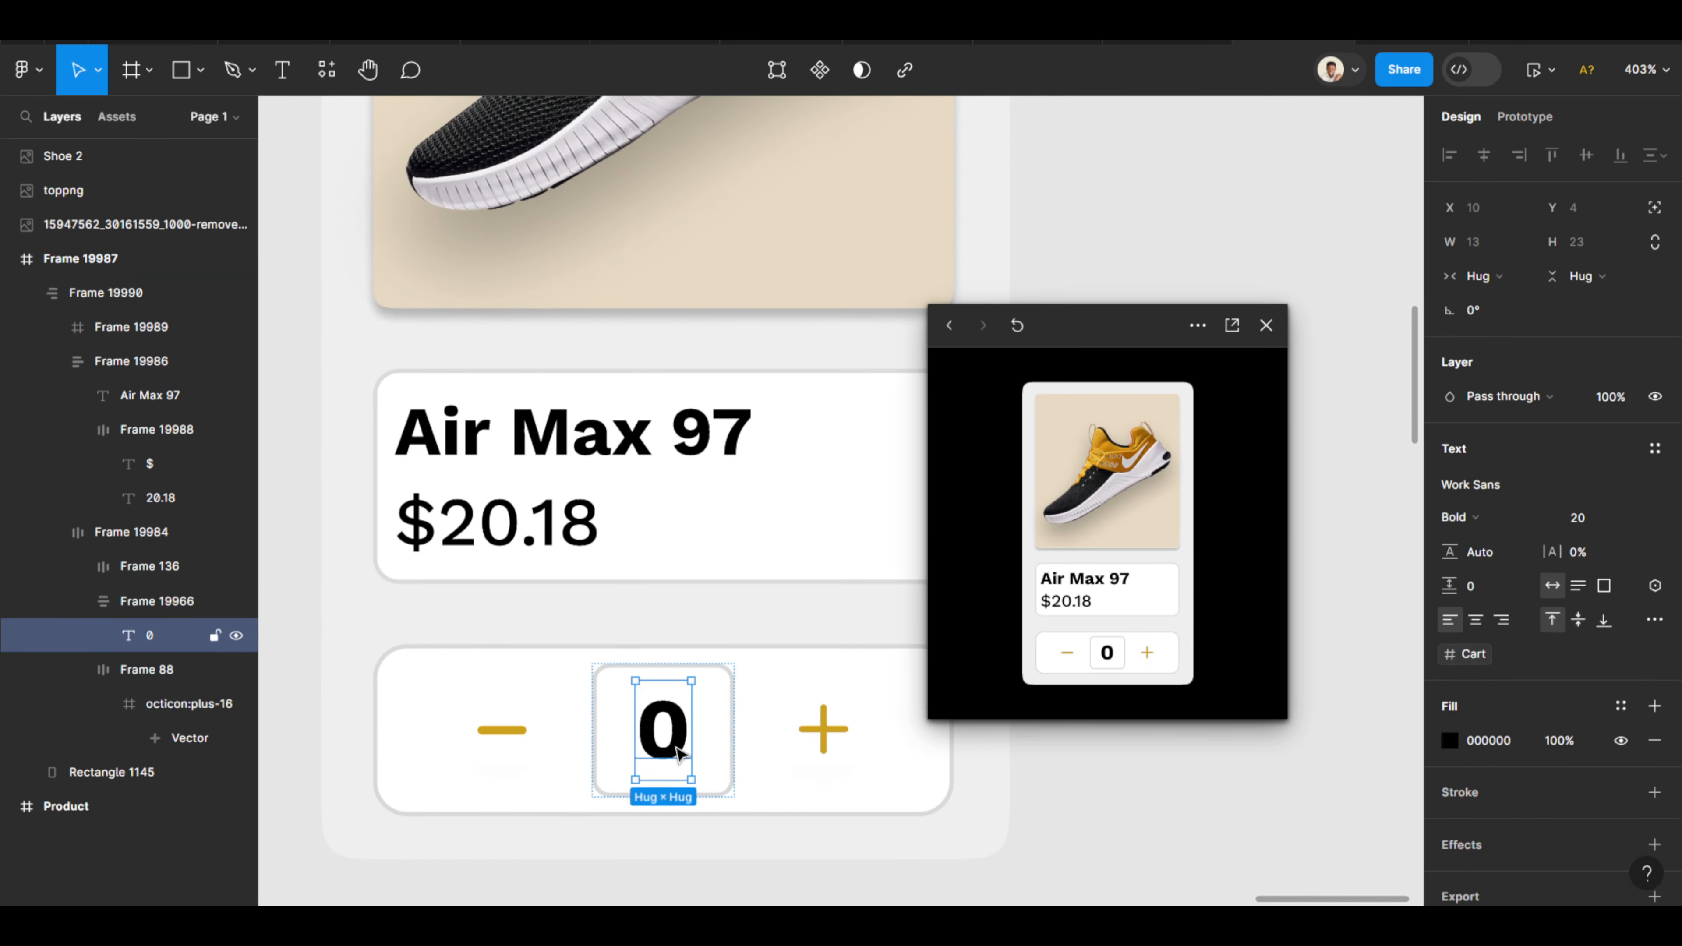
{"action": "double_click", "coordinate": [676, 748]}
{"action": "type", "text": "8"}
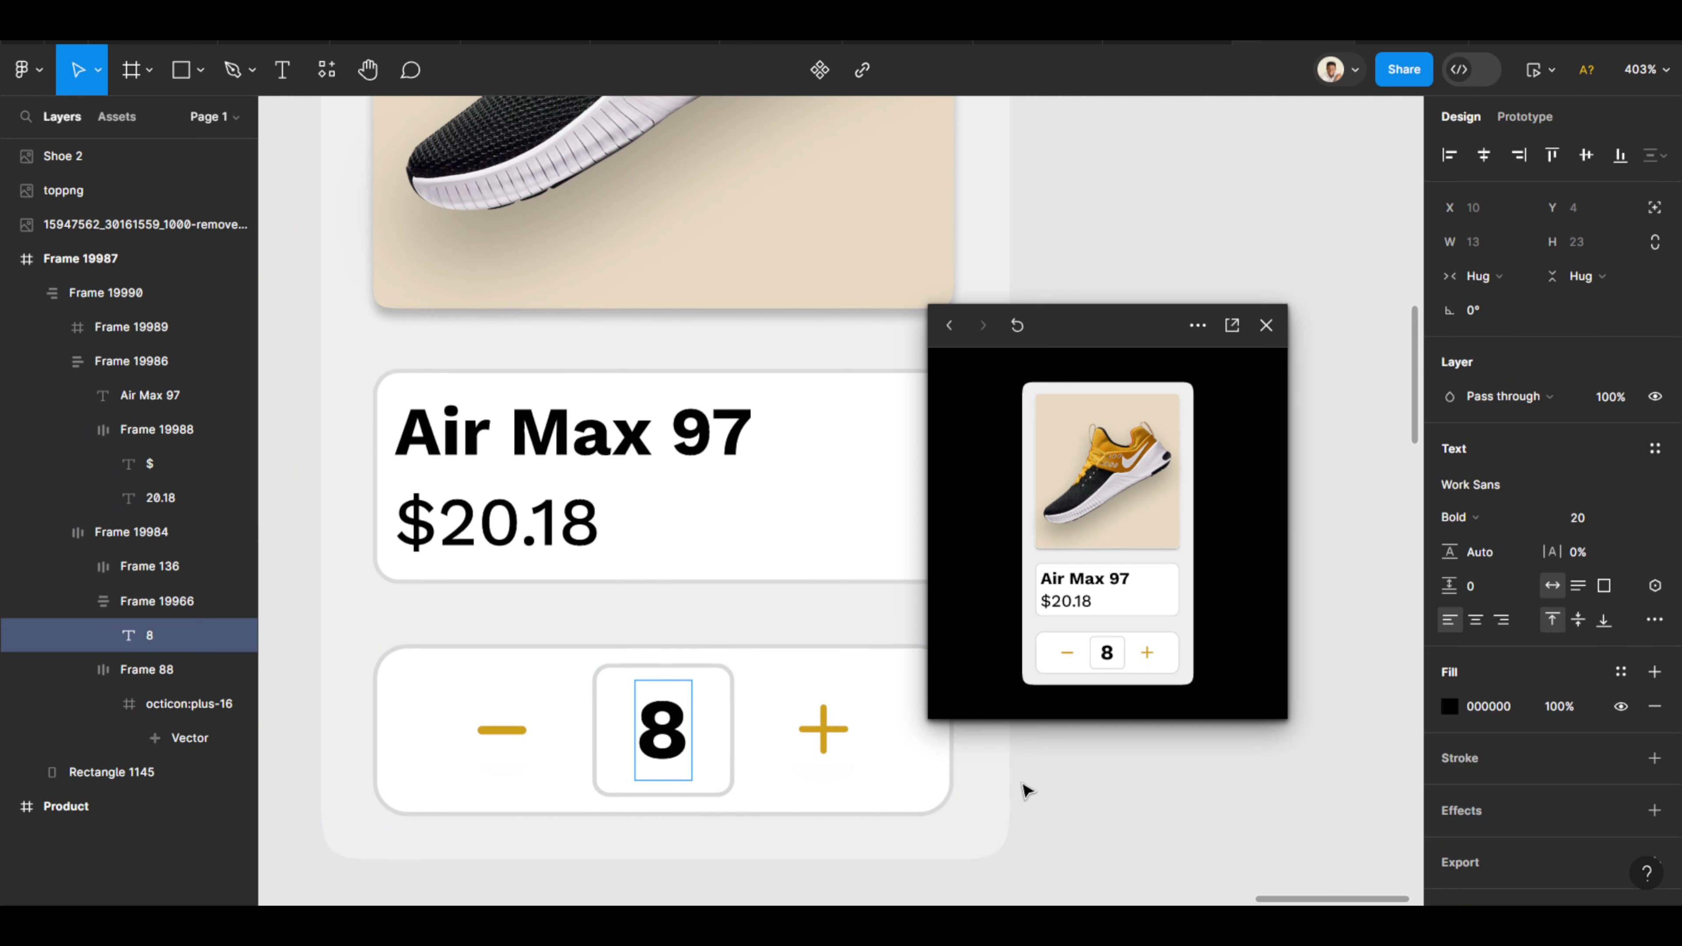
{"action": "key", "text": "Escape"}
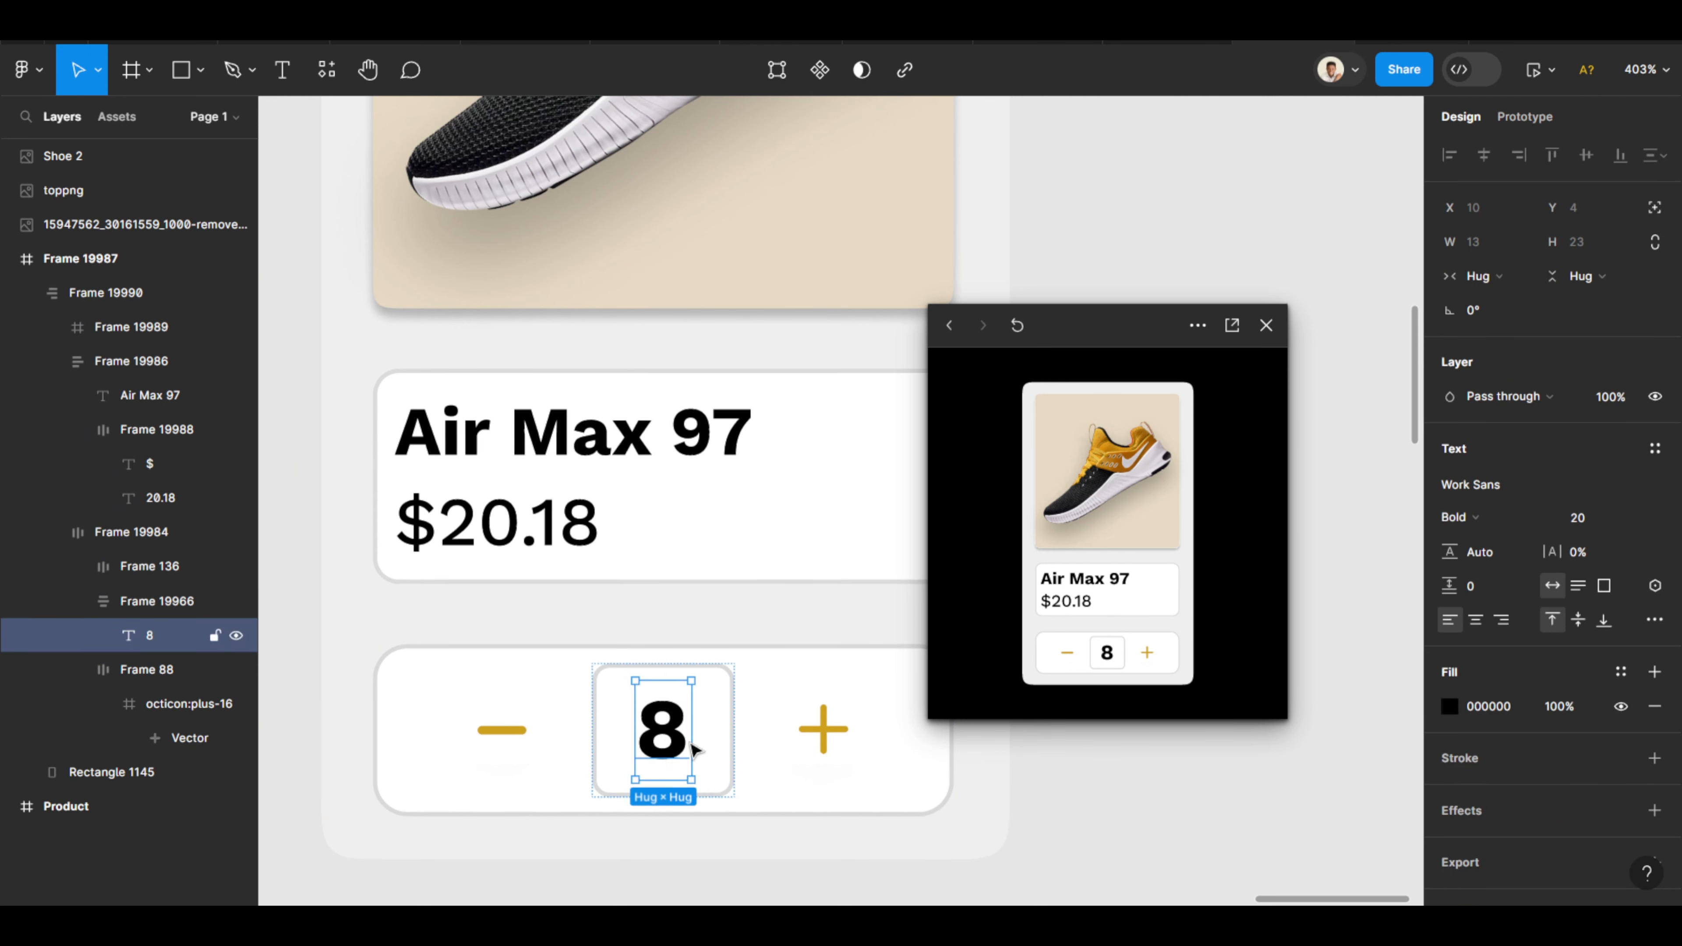
{"action": "left_click", "coordinate": [1653, 586]}
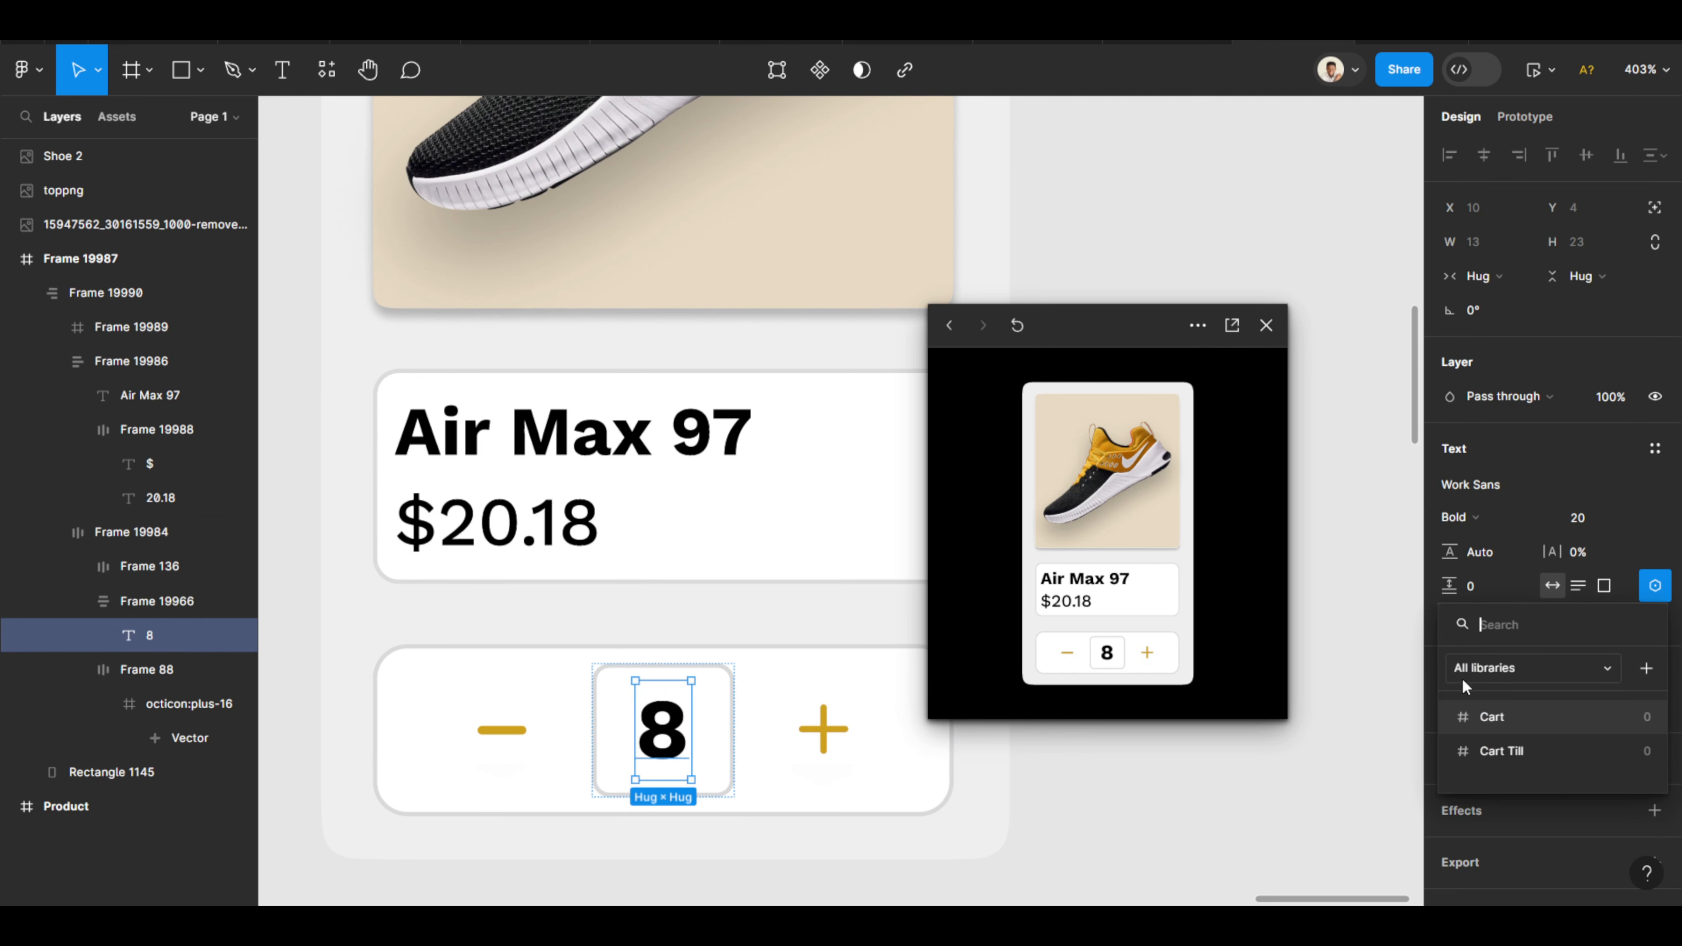
{"action": "left_click", "coordinate": [1498, 754]}
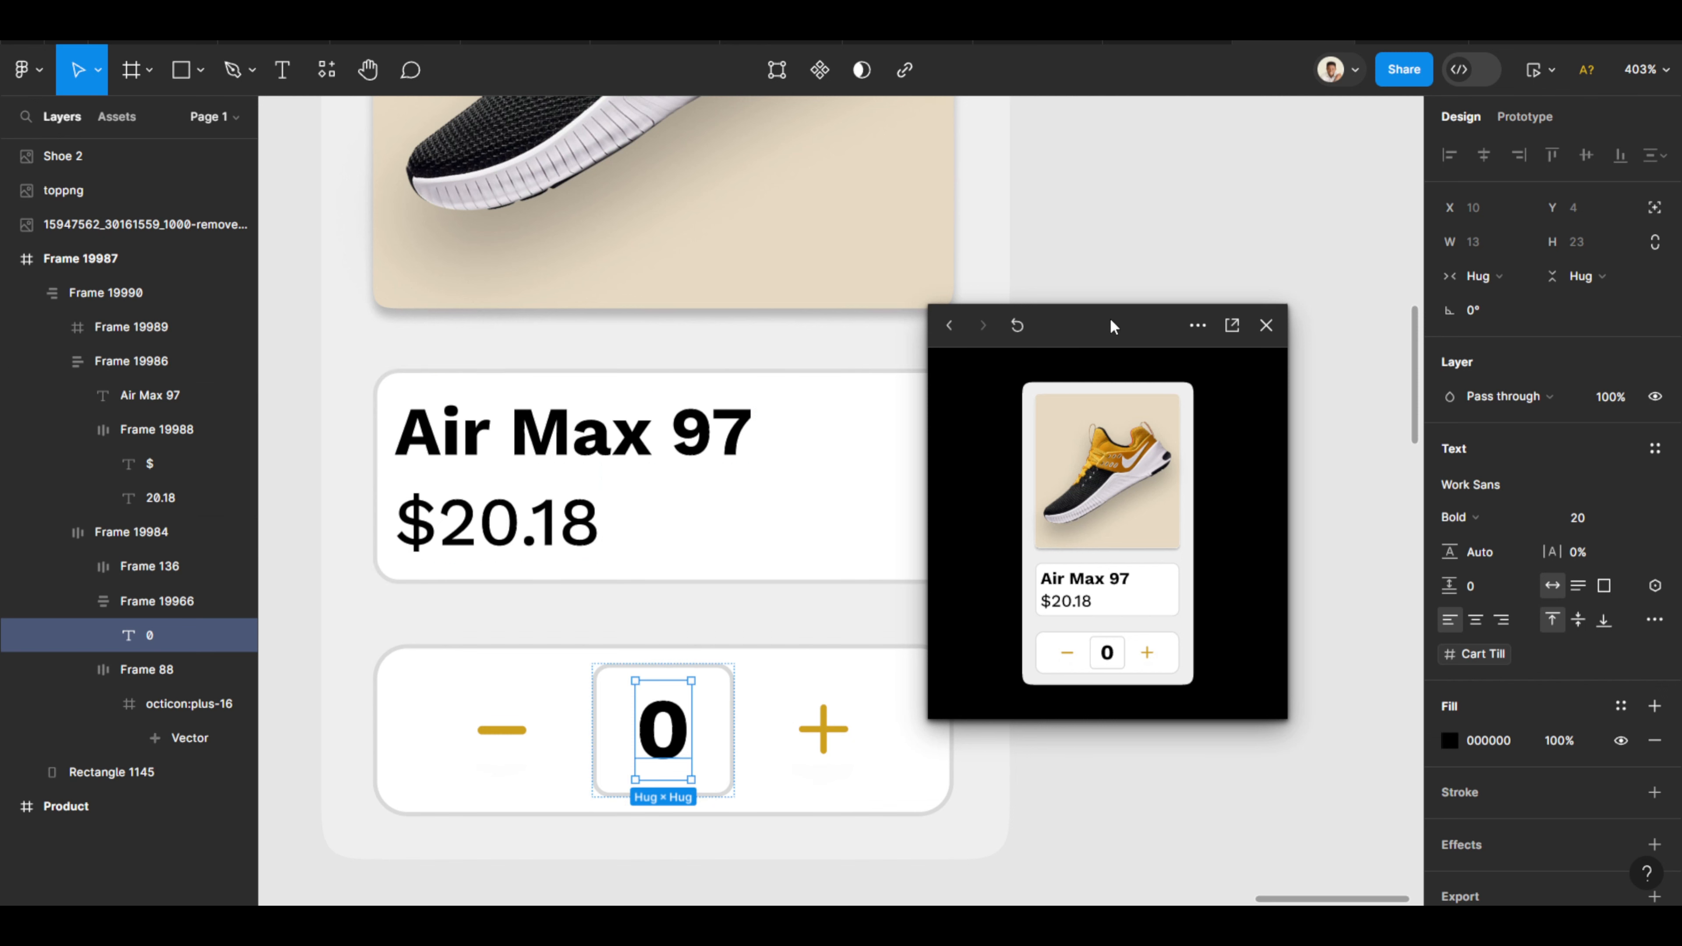
Add an "On click" prototype interaction with a Conditional action to the plus sign's frame.
{"action": "left_click_drag", "start_coordinate": [1120, 326], "coordinate": [1163, 322]}
{"action": "left_click", "coordinate": [1525, 117]}
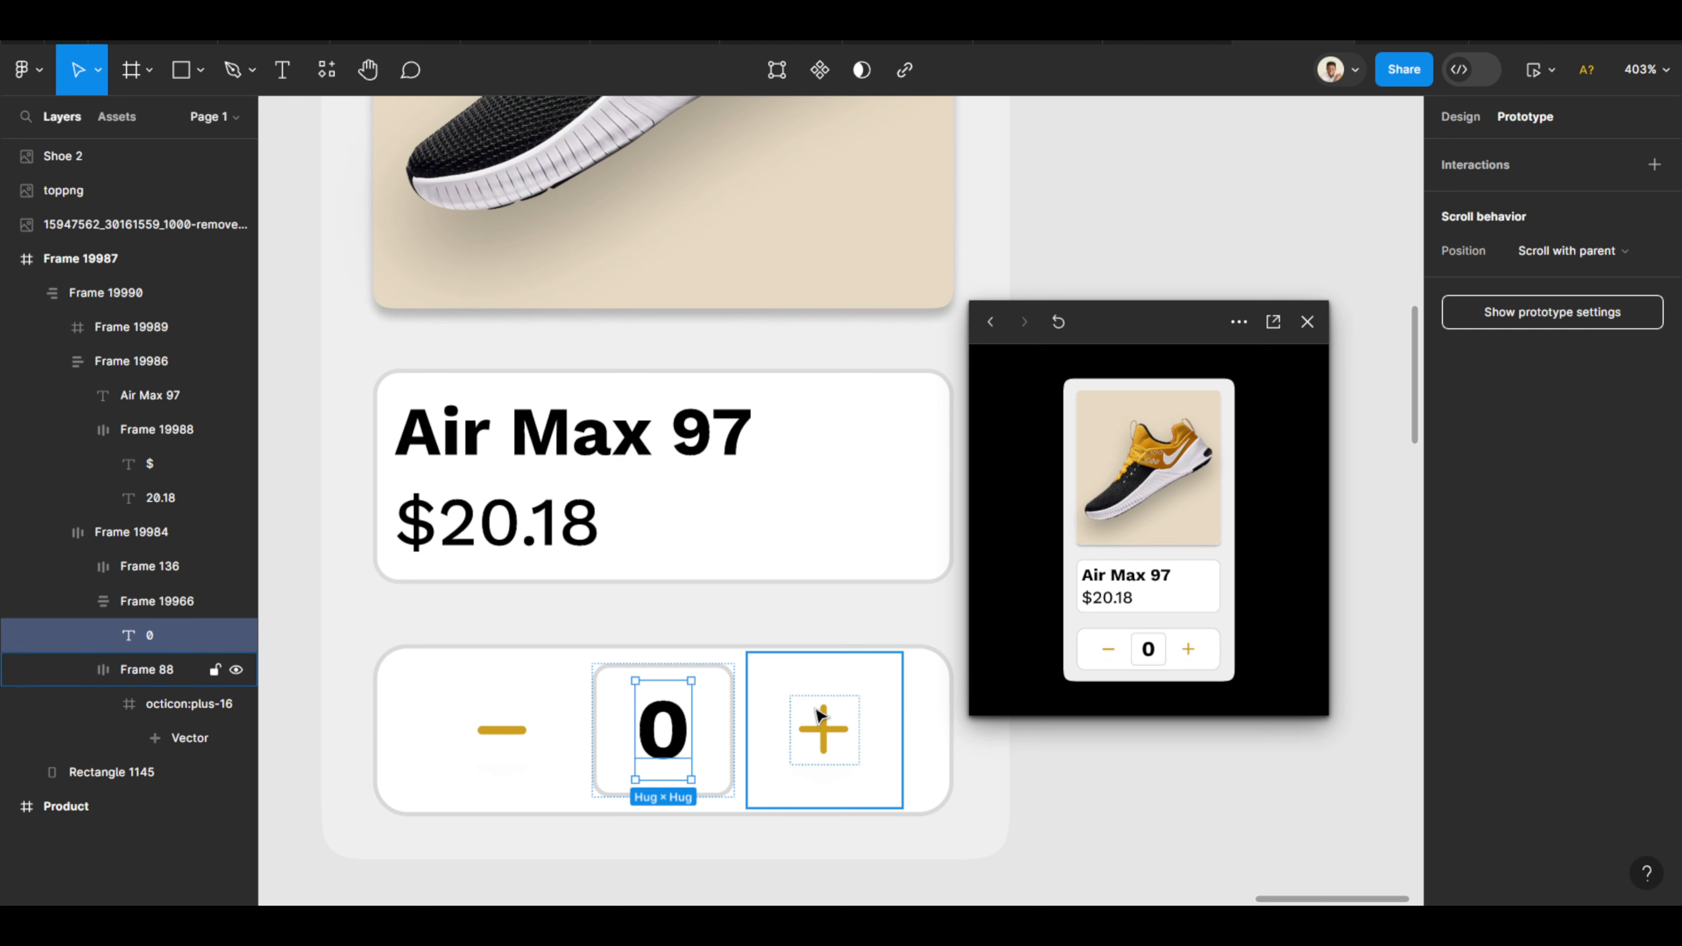
{"action": "left_click", "coordinate": [827, 732]}
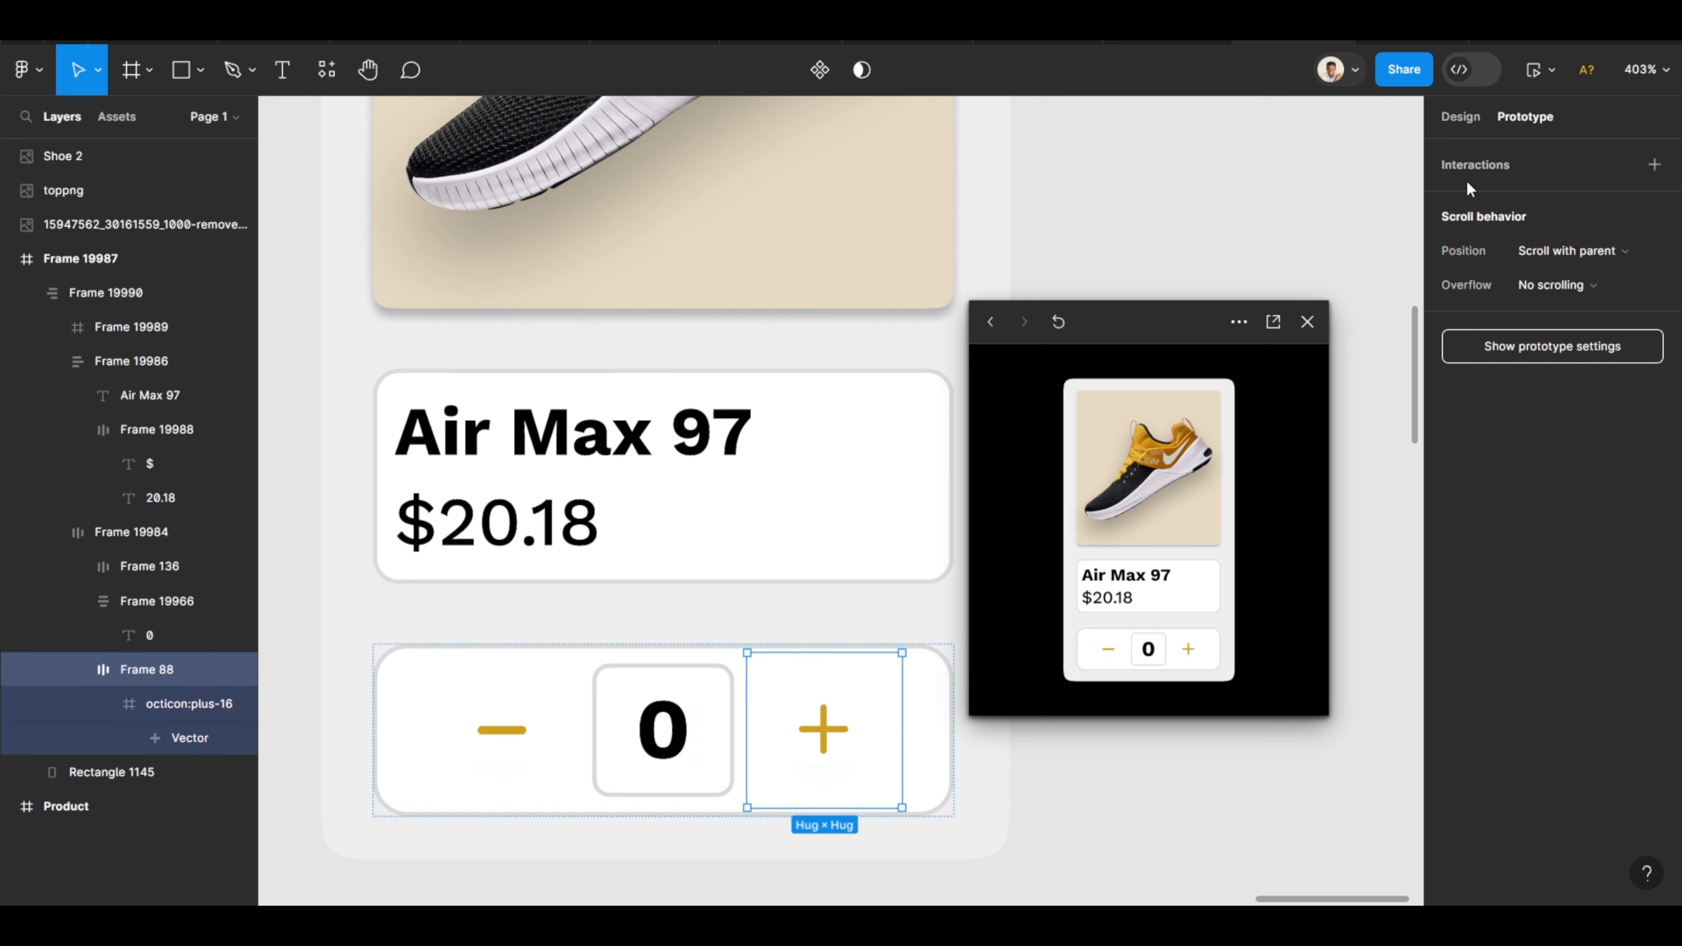
{"action": "left_click", "coordinate": [1474, 164]}
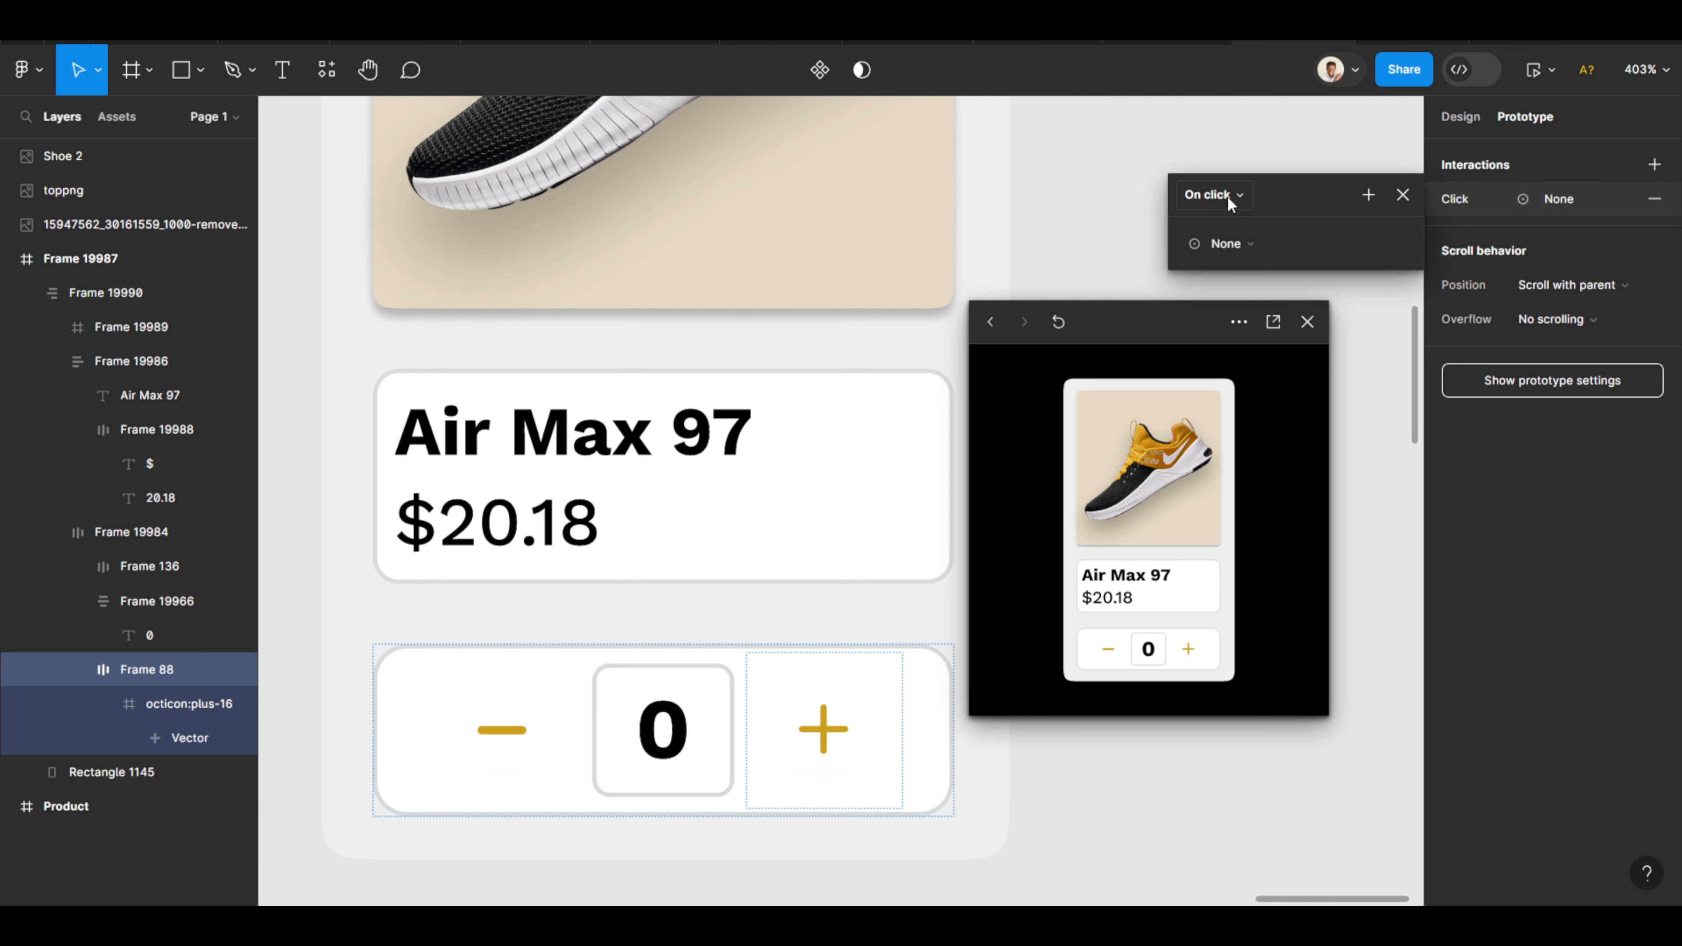
{"action": "left_click", "coordinate": [1243, 247]}
{"action": "left_click", "coordinate": [1235, 407]}
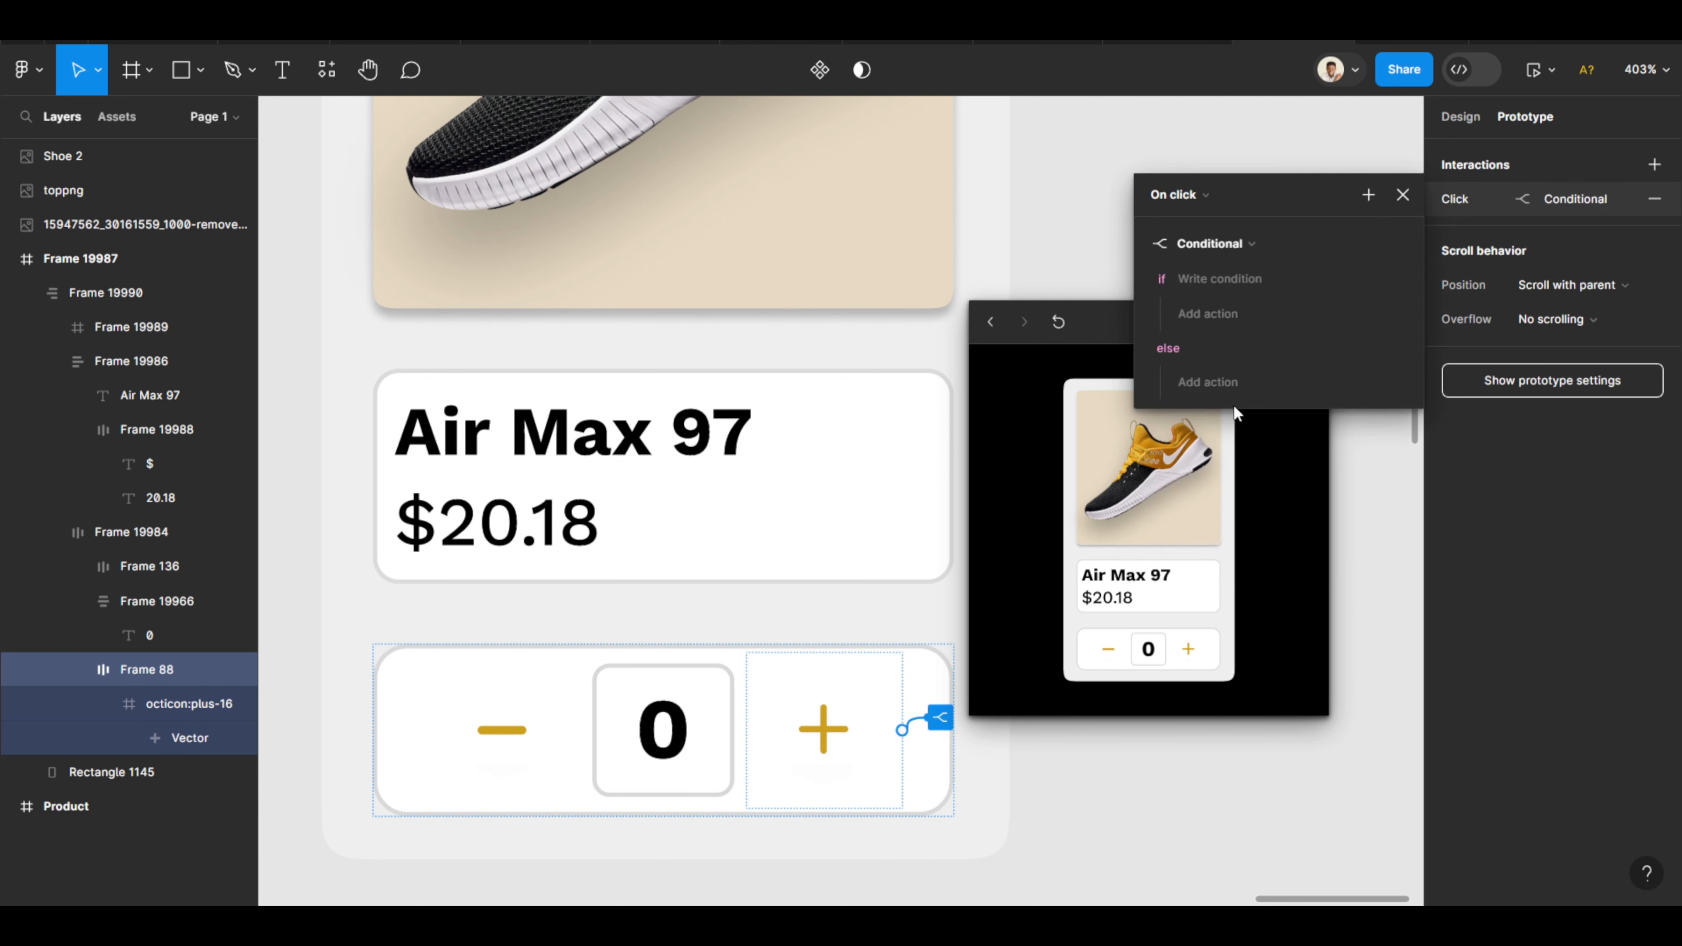
Write the plus sign's condition as Cart Till <= 9.
{"action": "left_click", "coordinate": [1225, 374]}
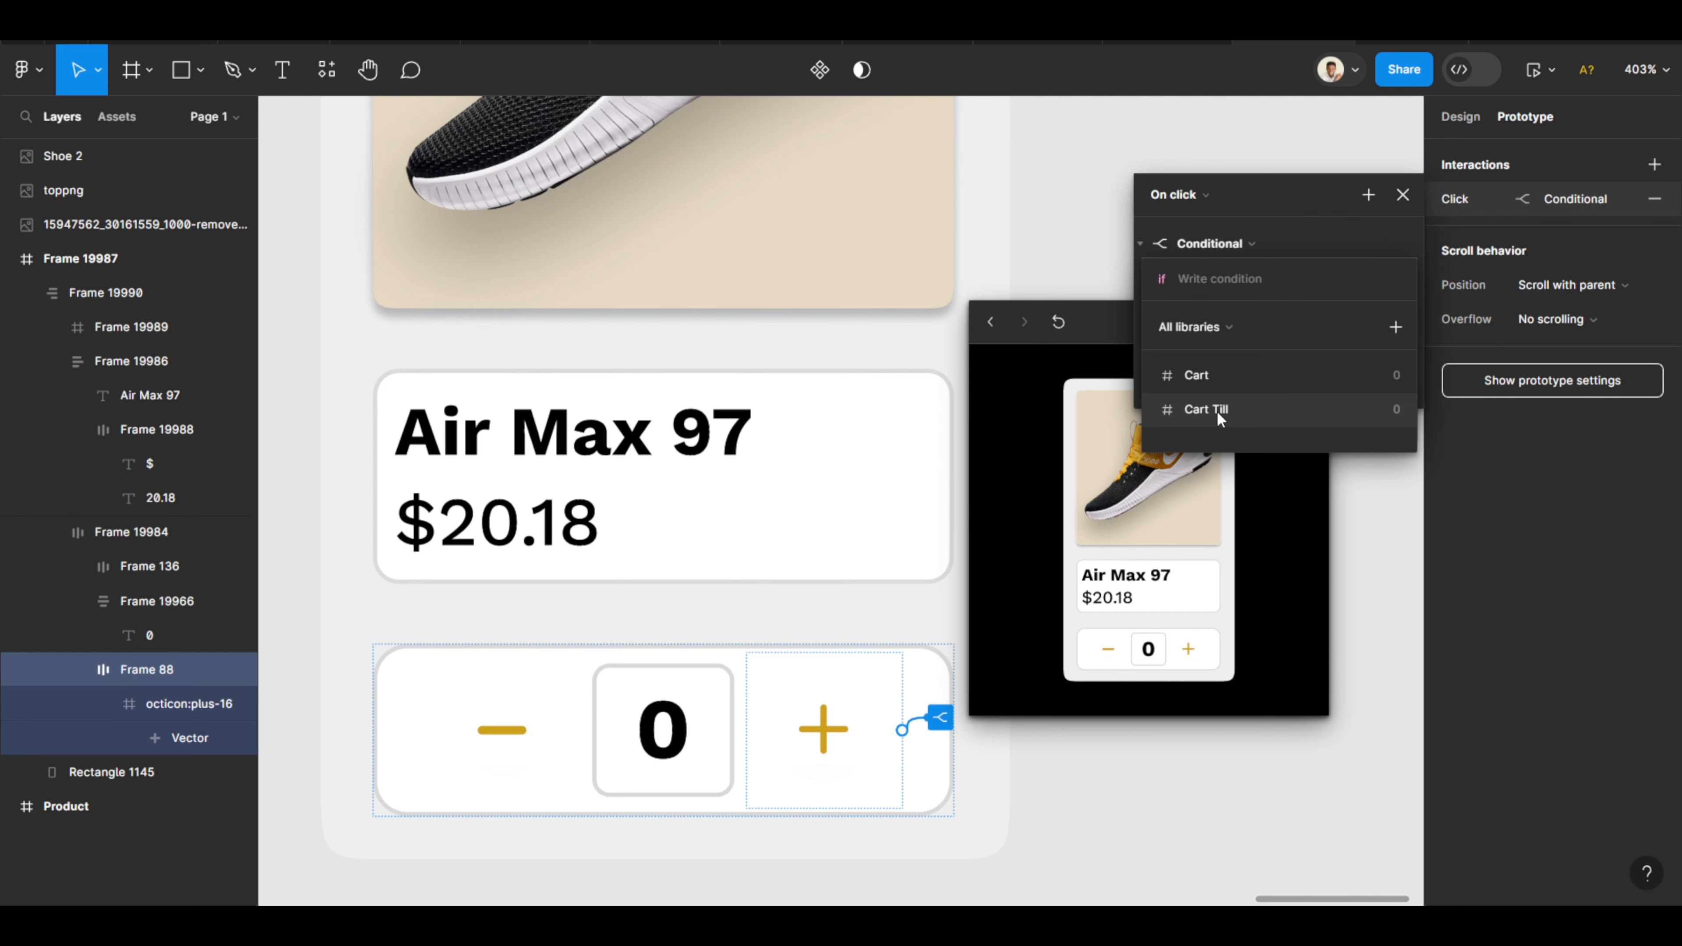
{"action": "left_click", "coordinate": [1217, 410]}
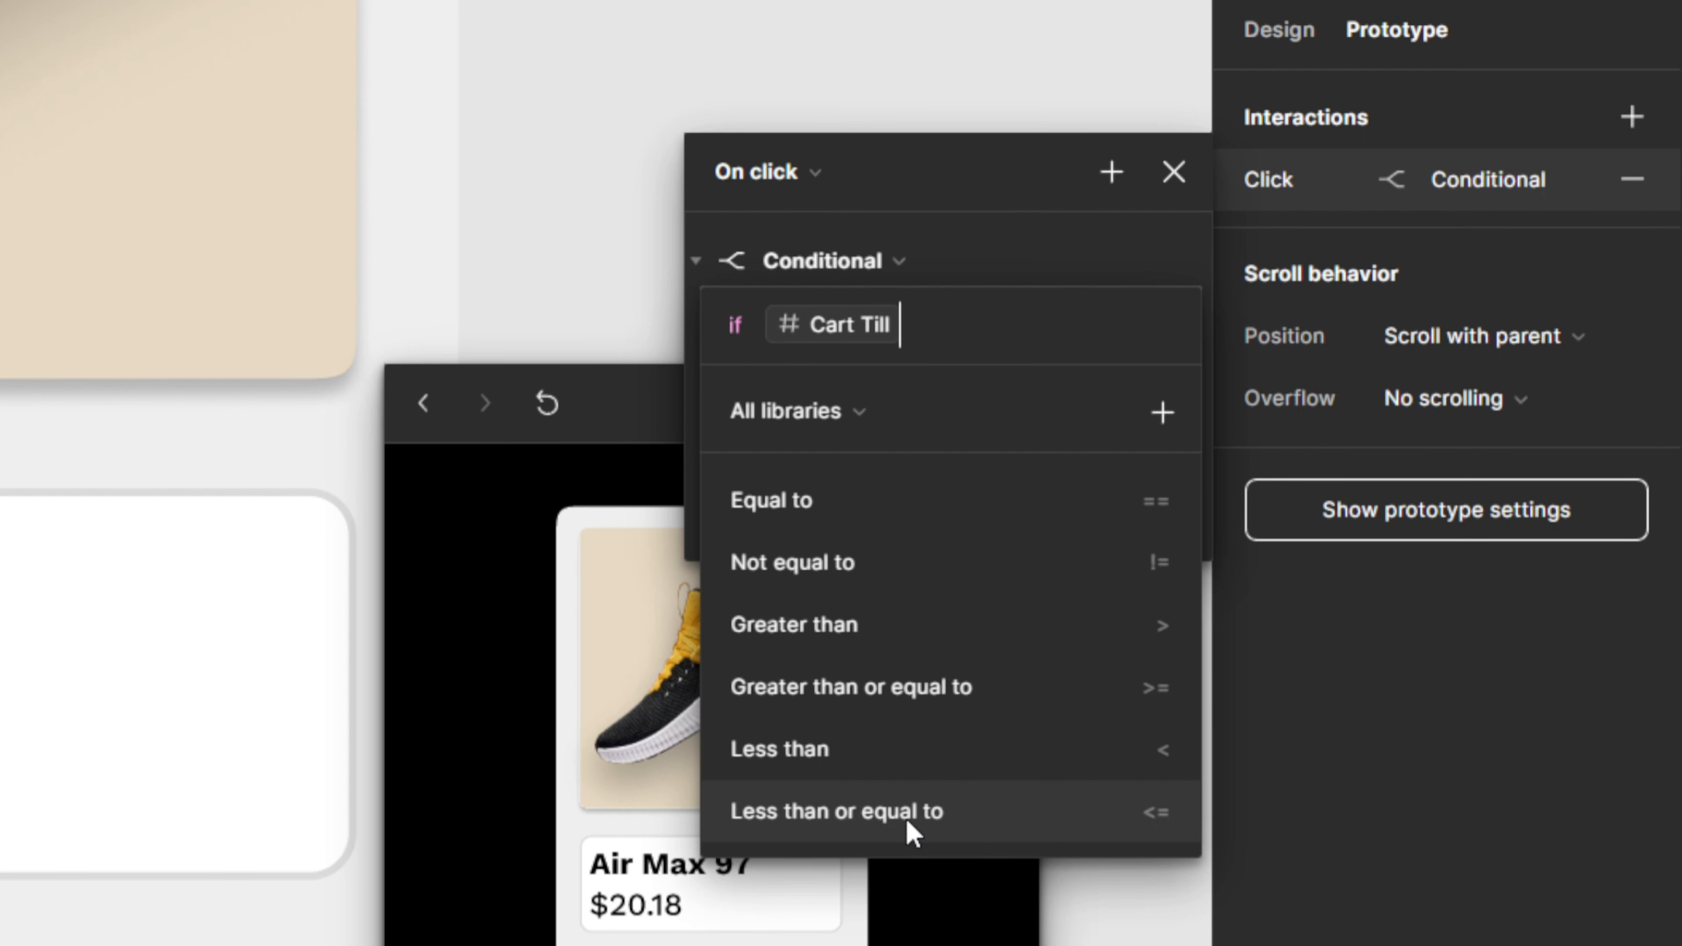
{"action": "left_click", "coordinate": [905, 819]}
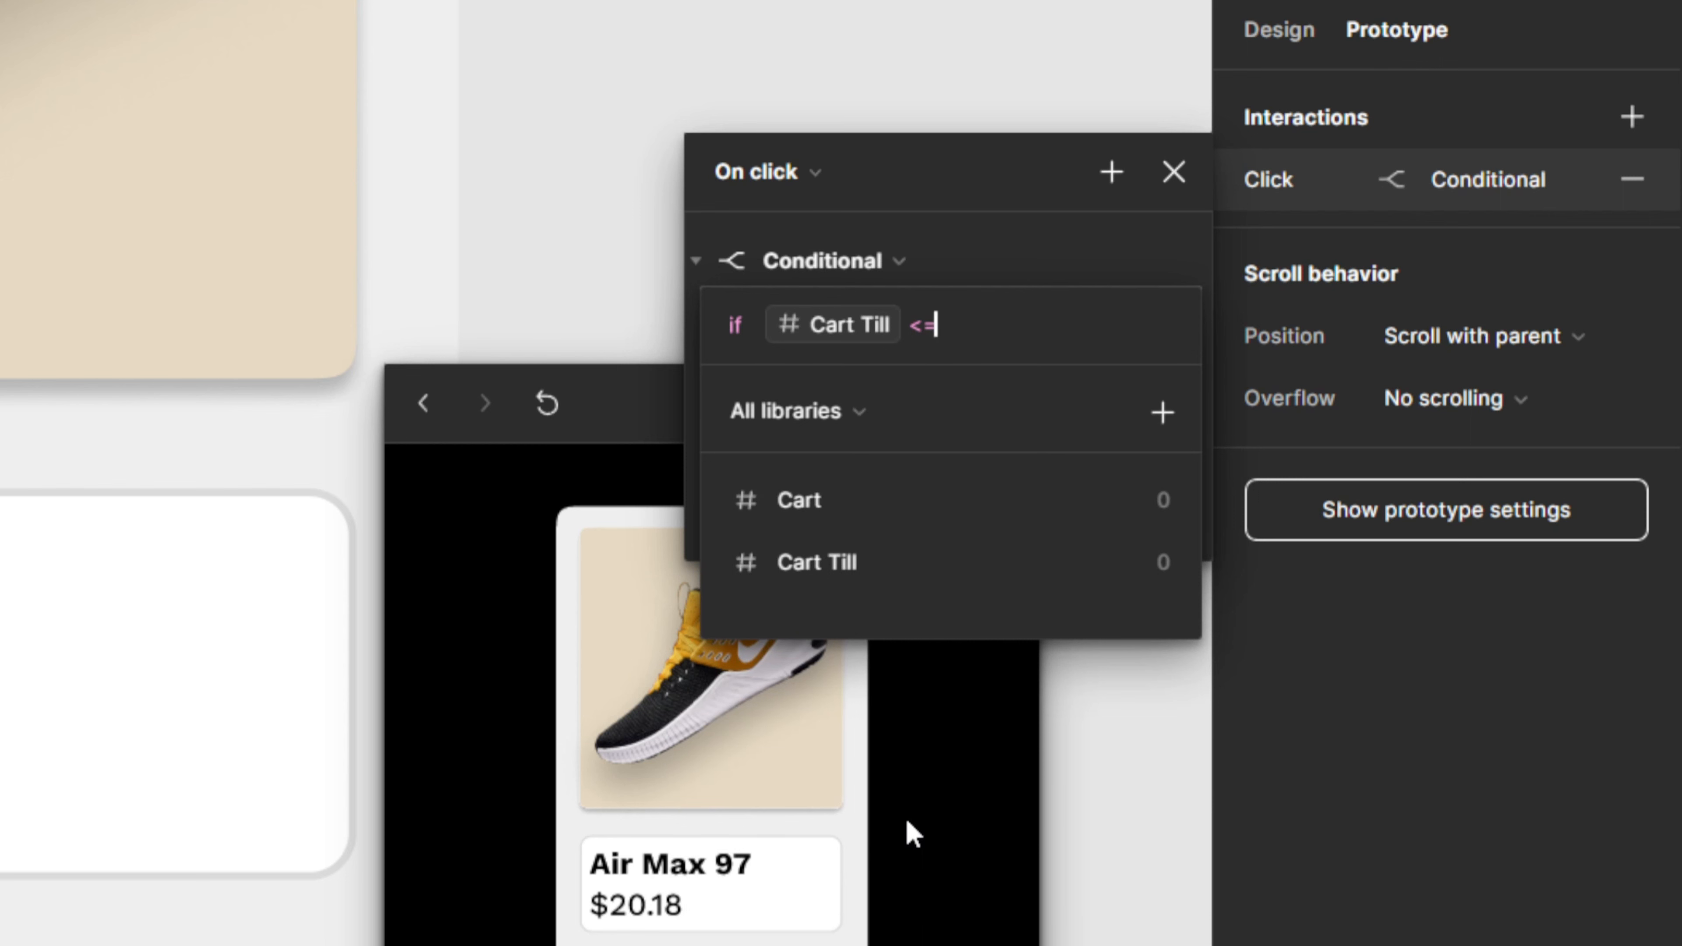
{"action": "type", "text": "9"}
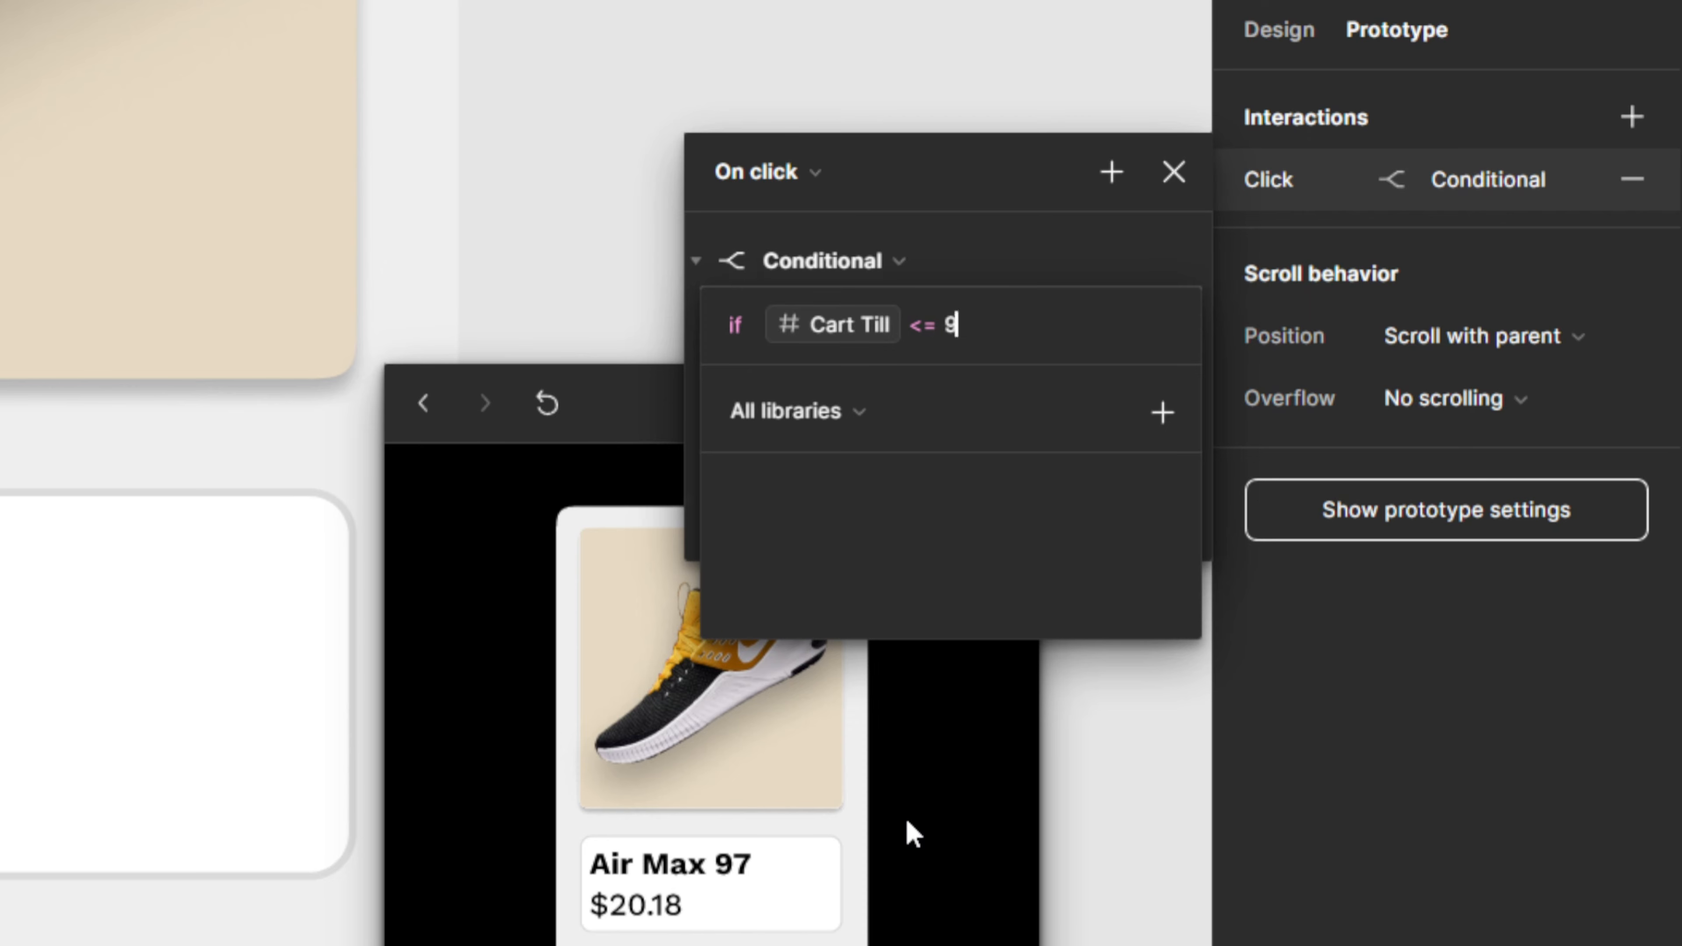
{"action": "key", "text": "Return"}
Add a Set variable action under the if branch that sets Cart Till to Cart Till + 1.
{"action": "left_click", "coordinate": [836, 402]}
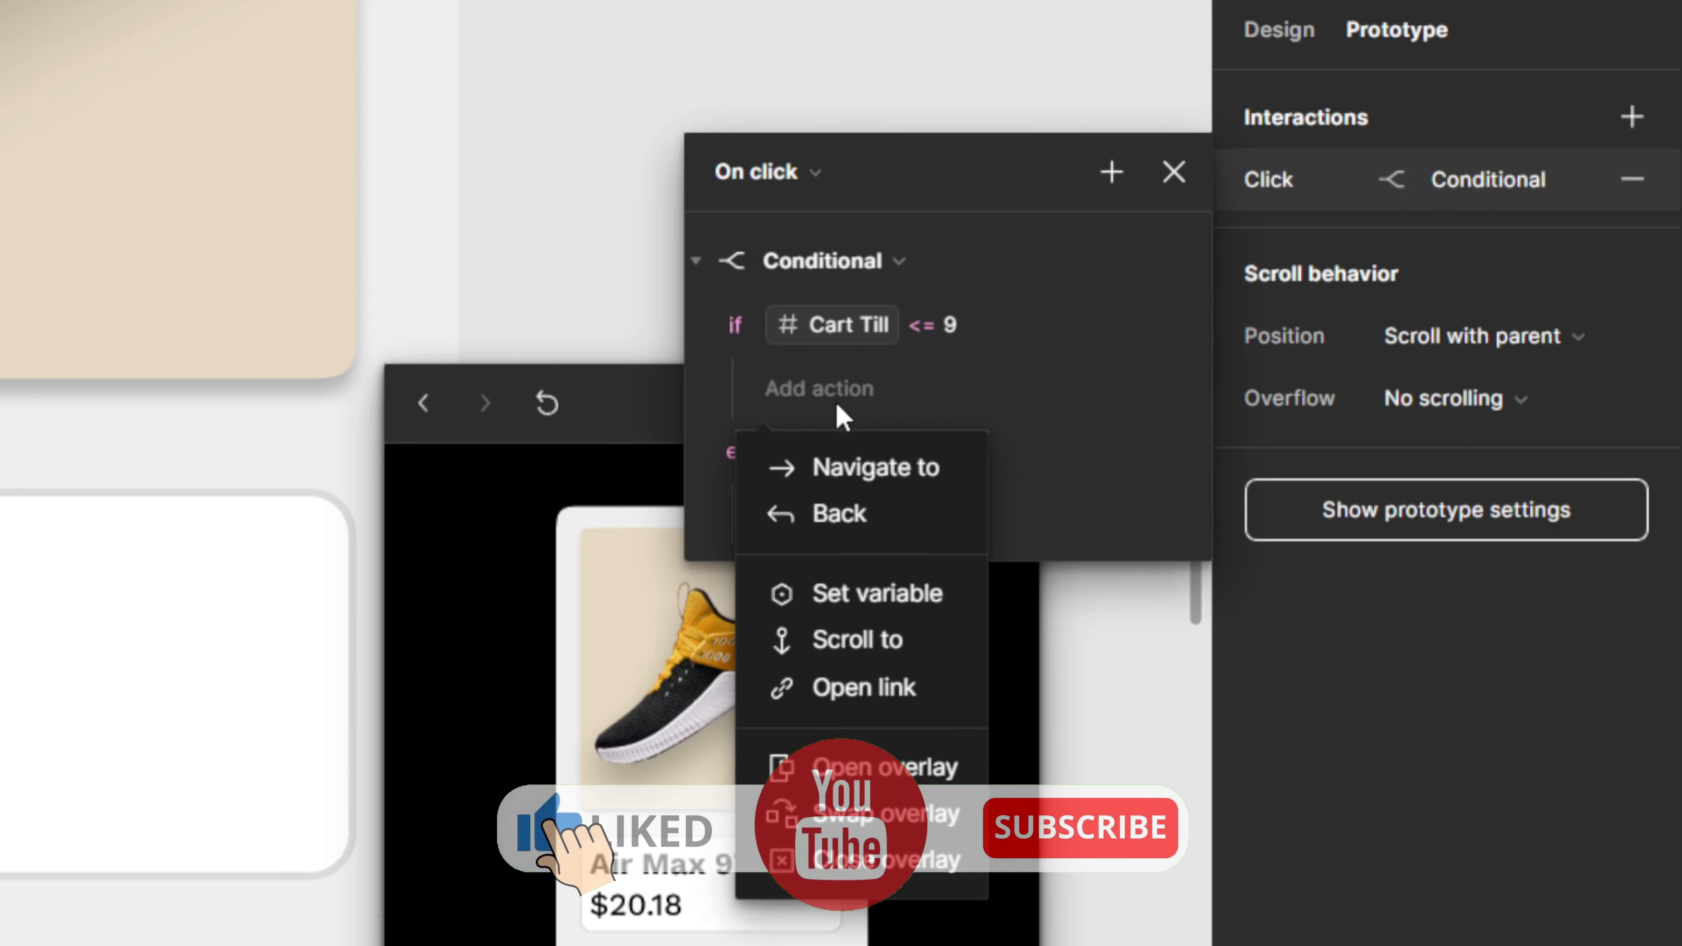
{"action": "left_click", "coordinate": [858, 595]}
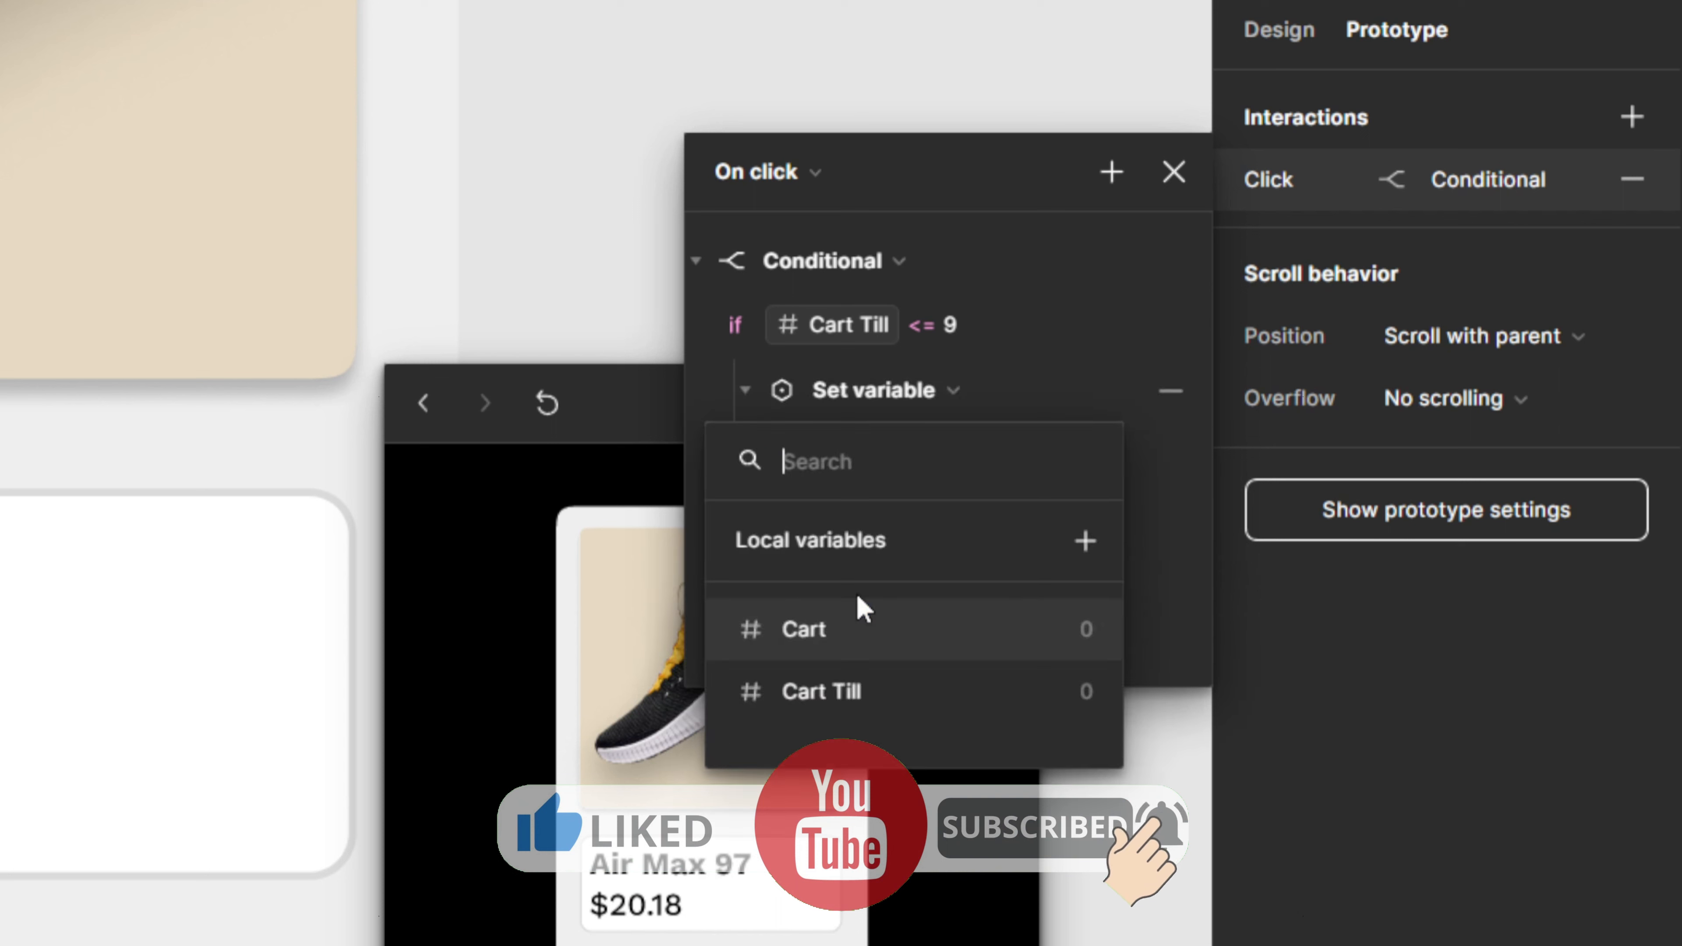
{"action": "left_click", "coordinate": [853, 693]}
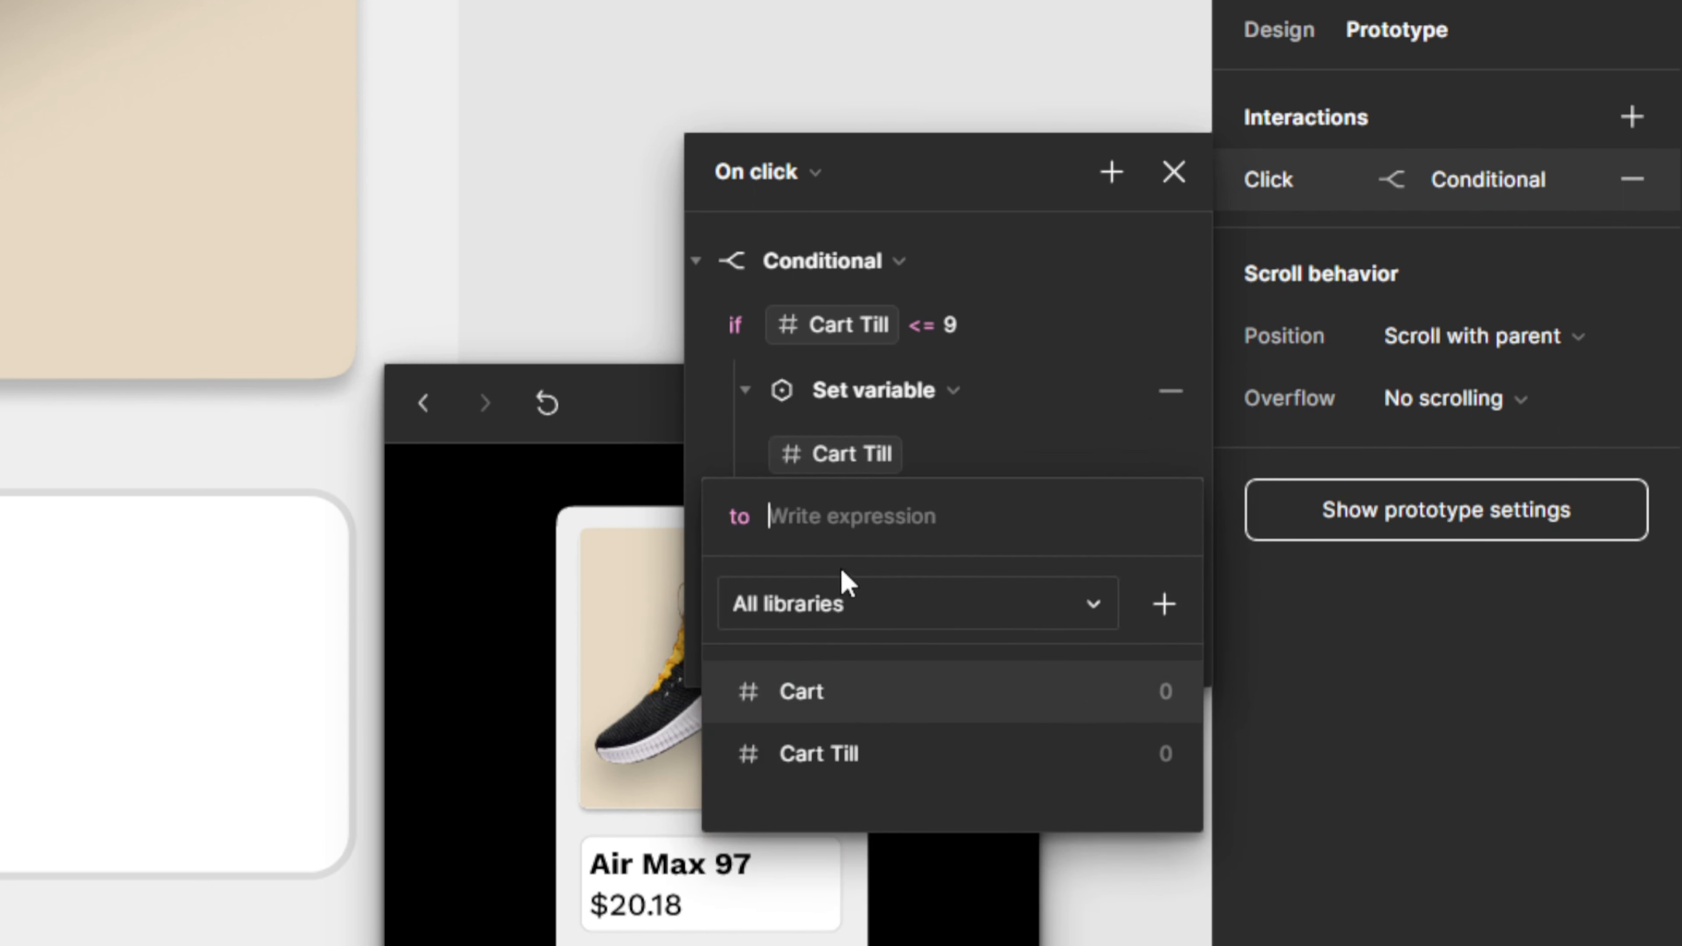
{"action": "left_click", "coordinate": [814, 755]}
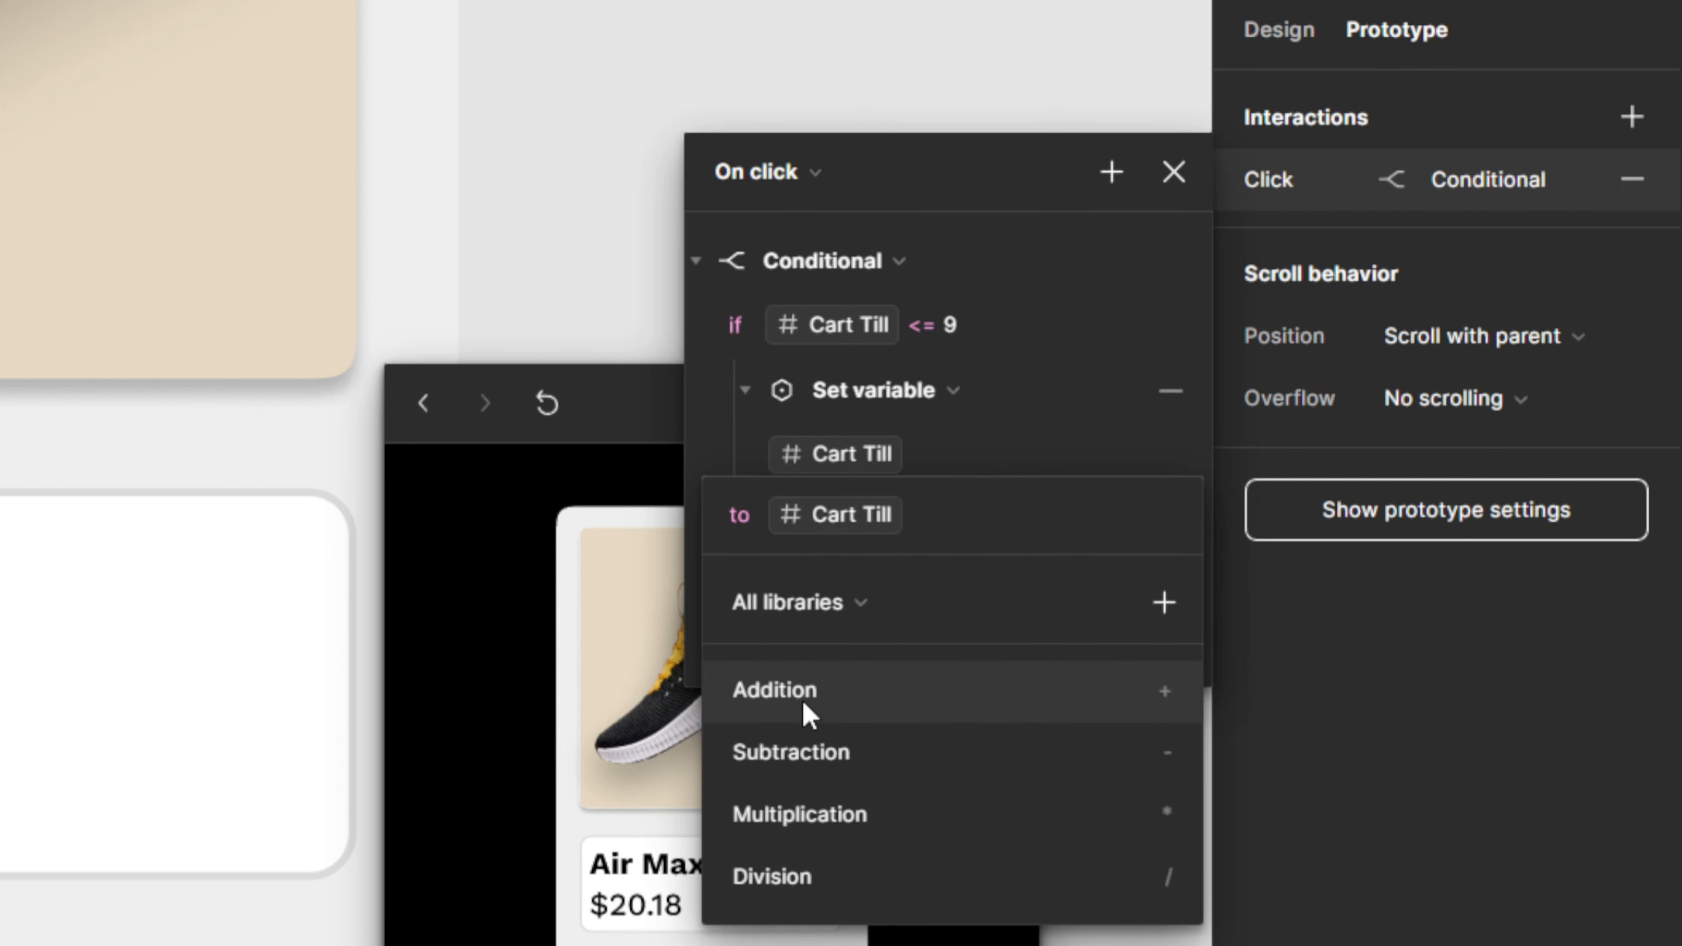
{"action": "left_click", "coordinate": [807, 711]}
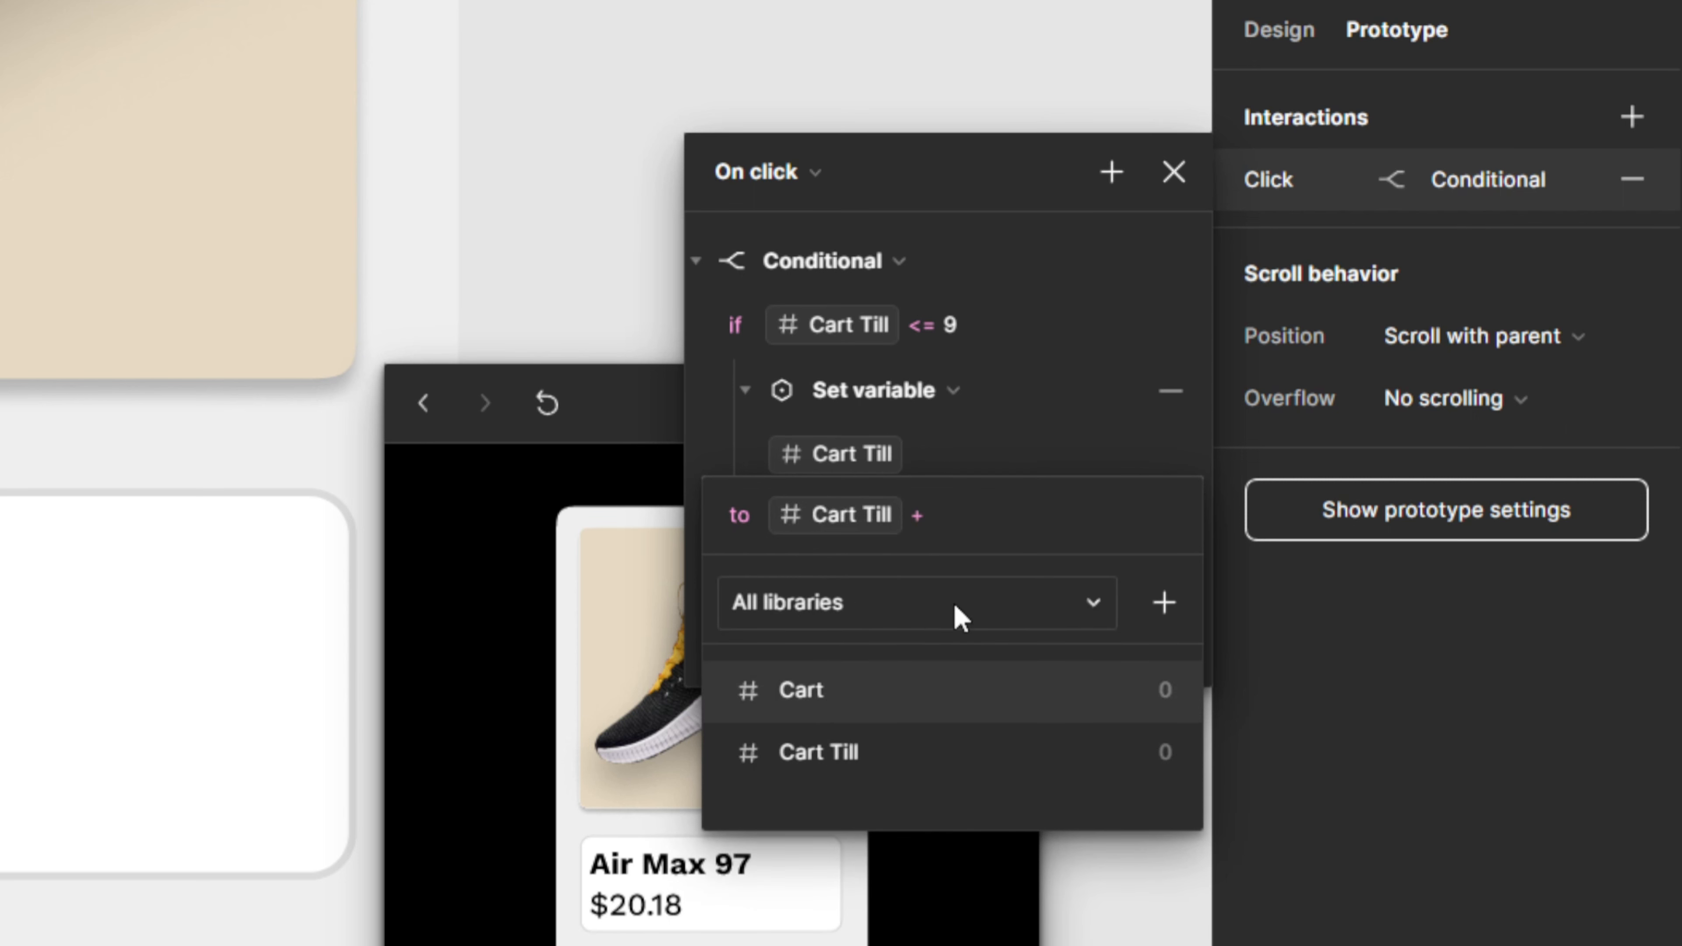
{"action": "type", "text": "1"}
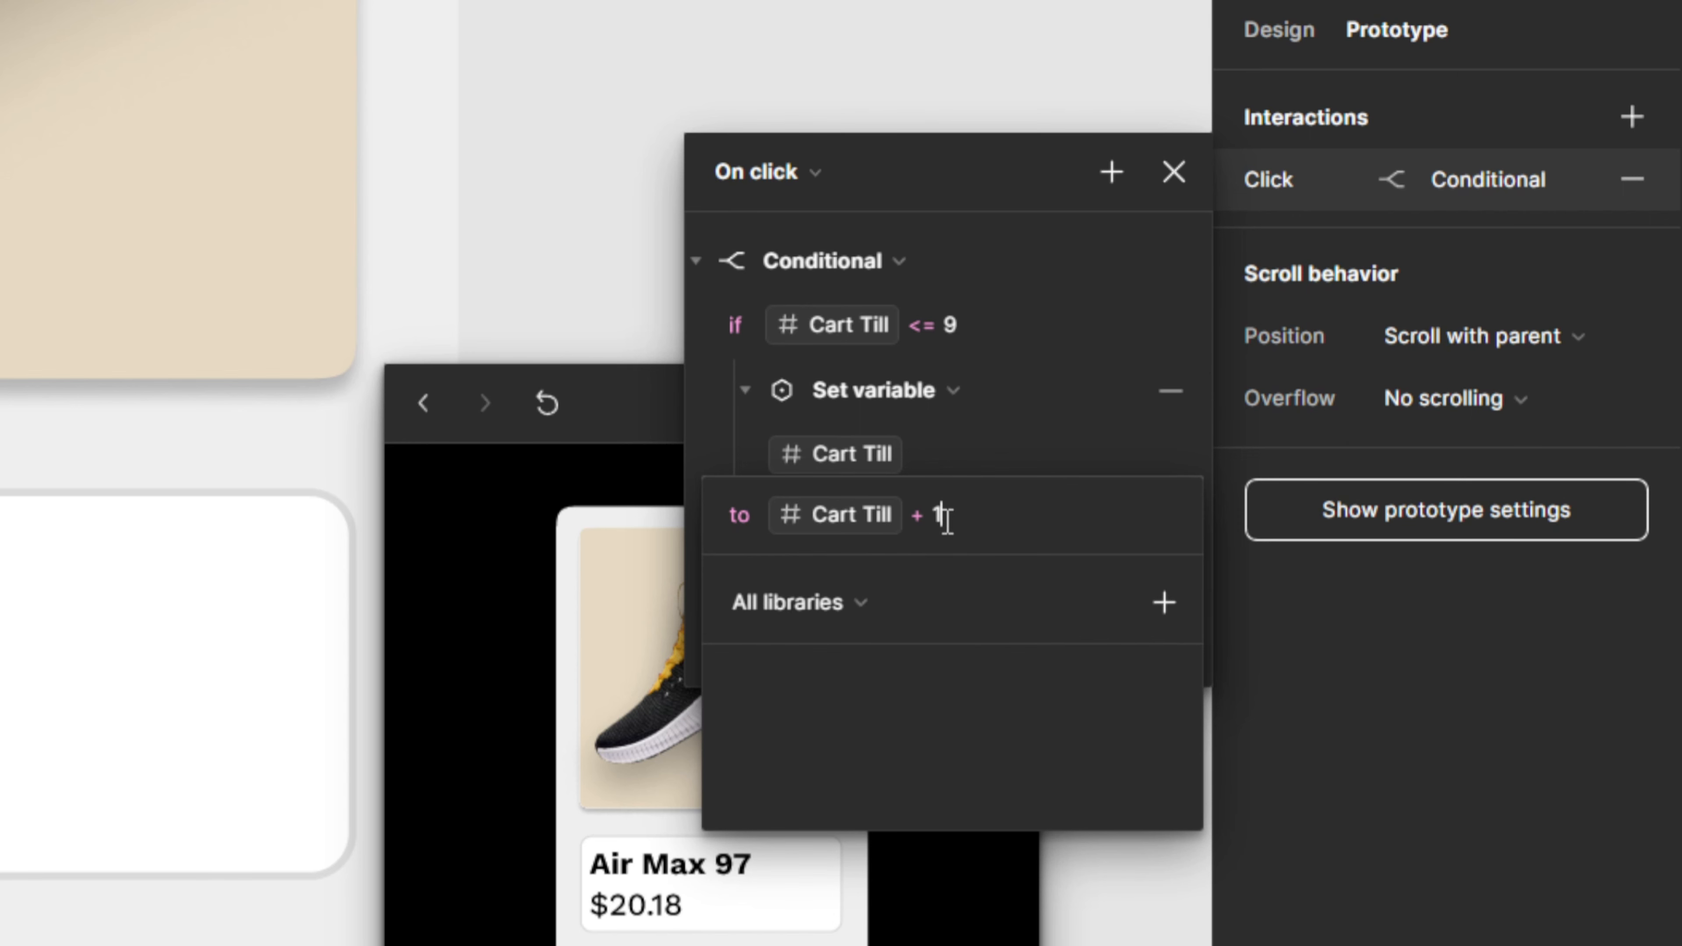
{"action": "key", "text": "Return"}
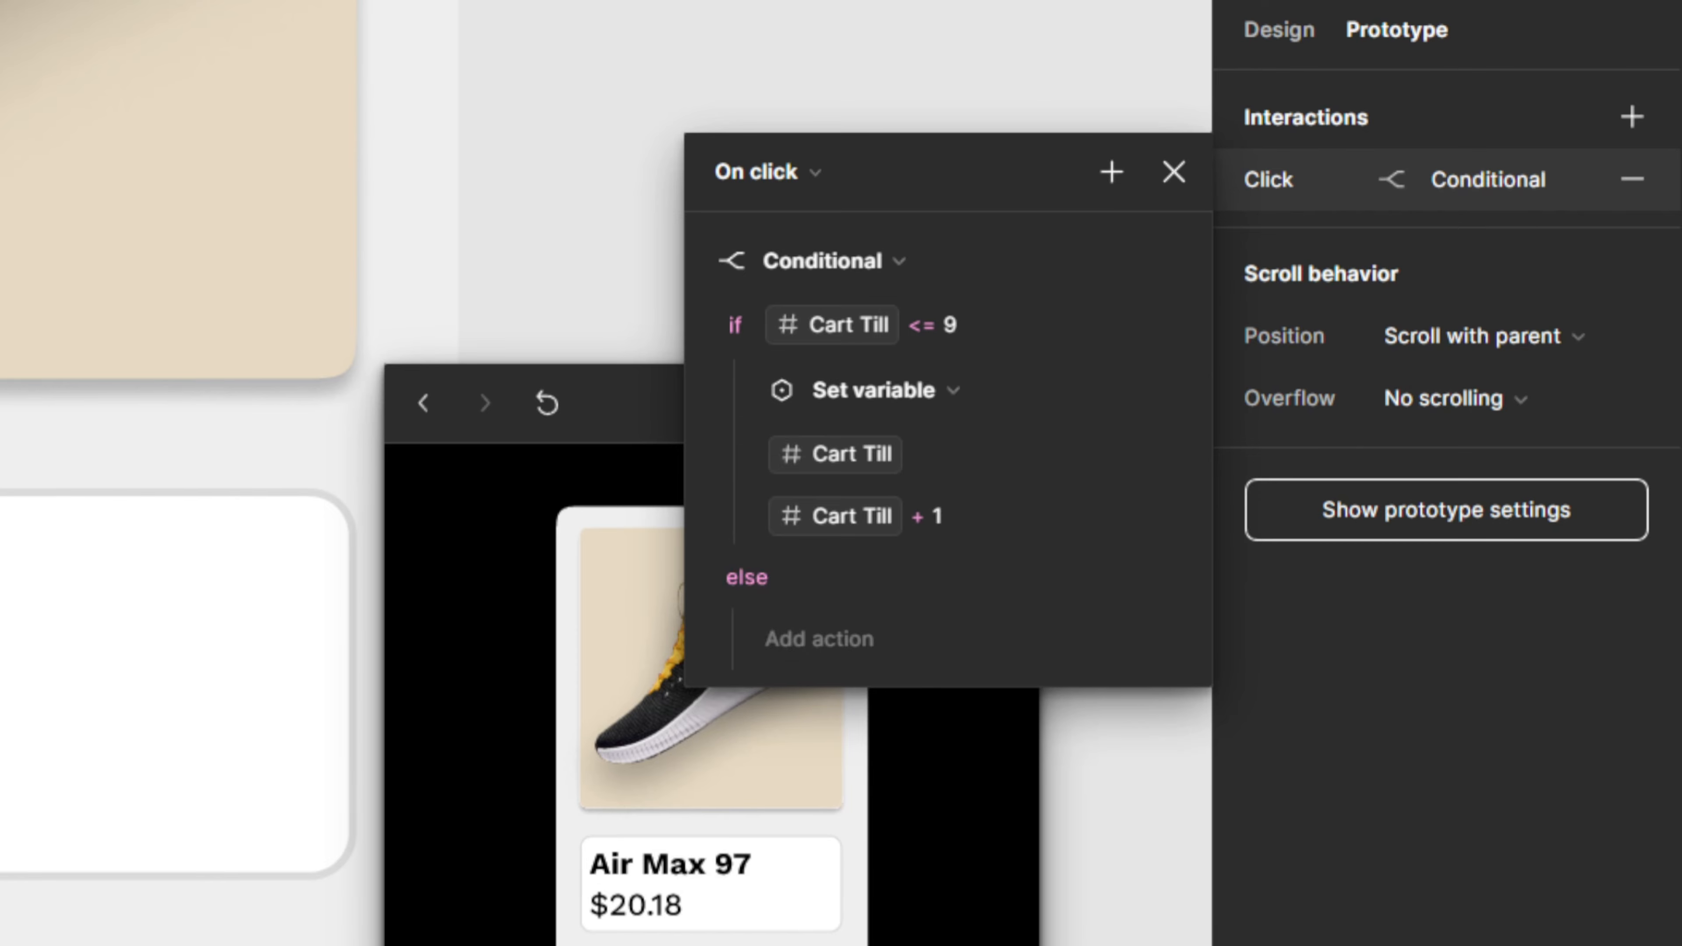
Test the counter in the prototype preview by raising the quantity repeatedly with the plus sign and trying the minus sign.
{"action": "left_click_drag", "start_coordinate": [575, 388], "coordinate": [251, 276]}
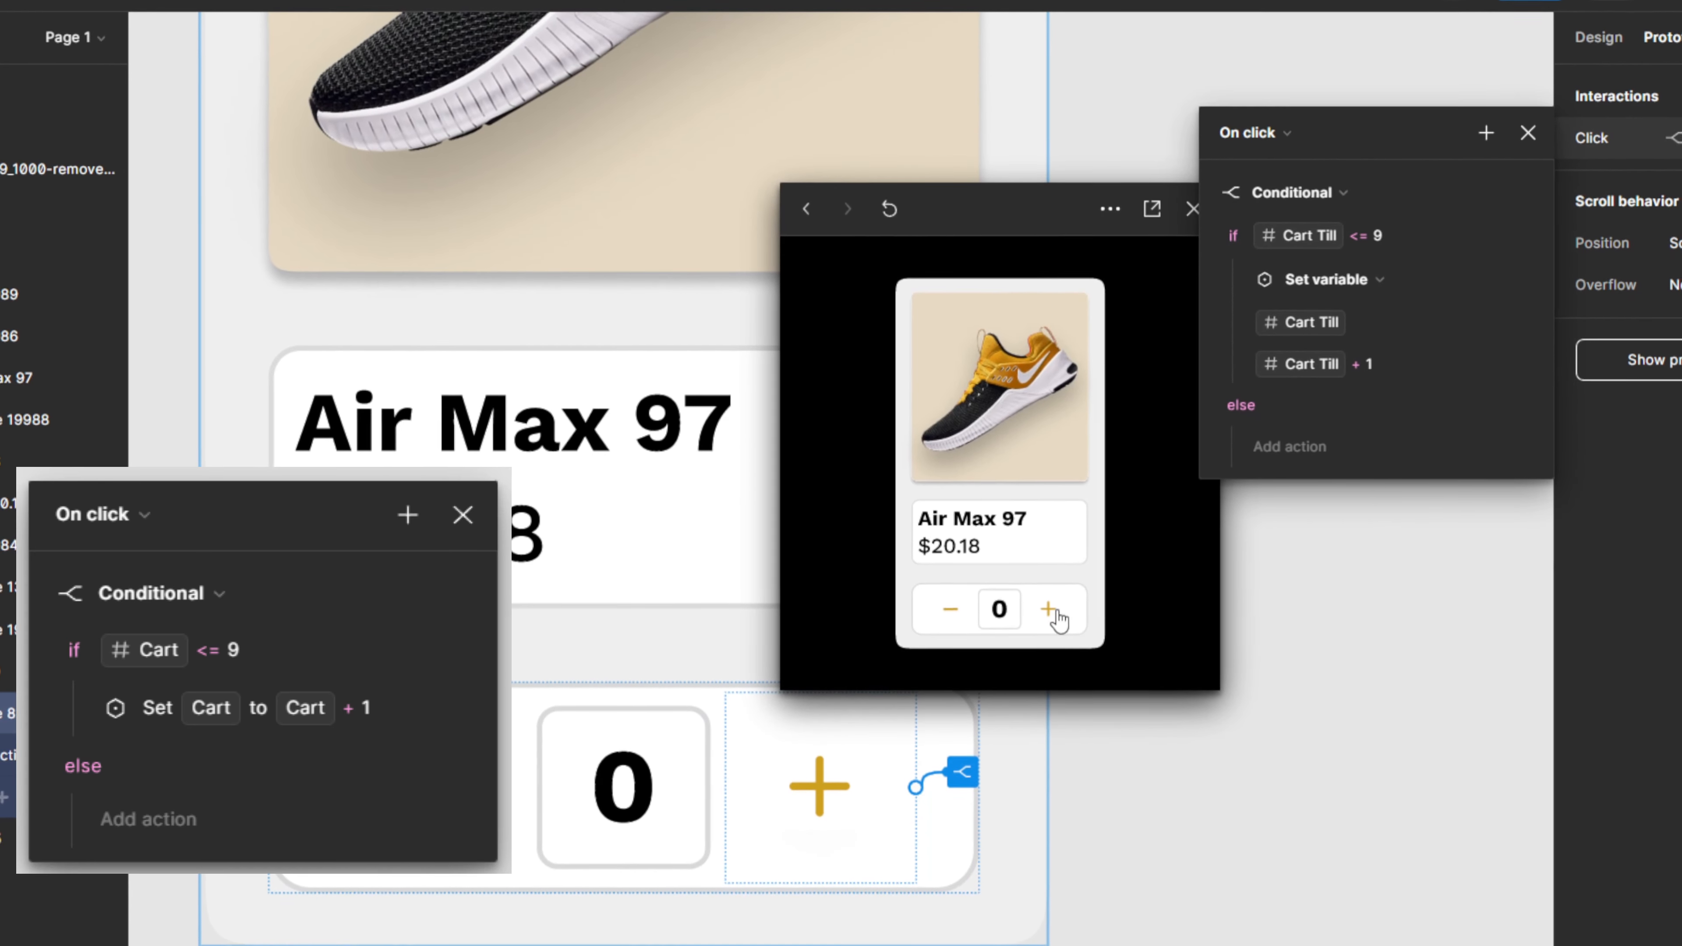
{"action": "left_click", "coordinate": [891, 690]}
{"action": "left_click", "coordinate": [890, 690]}
{"action": "left_click", "coordinate": [891, 690]}
{"action": "left_click", "coordinate": [890, 690]}
{"action": "left_click", "coordinate": [1054, 611]}
{"action": "left_click", "coordinate": [1054, 611]}
{"action": "left_click", "coordinate": [1054, 611]}
{"action": "left_click", "coordinate": [1054, 611]}
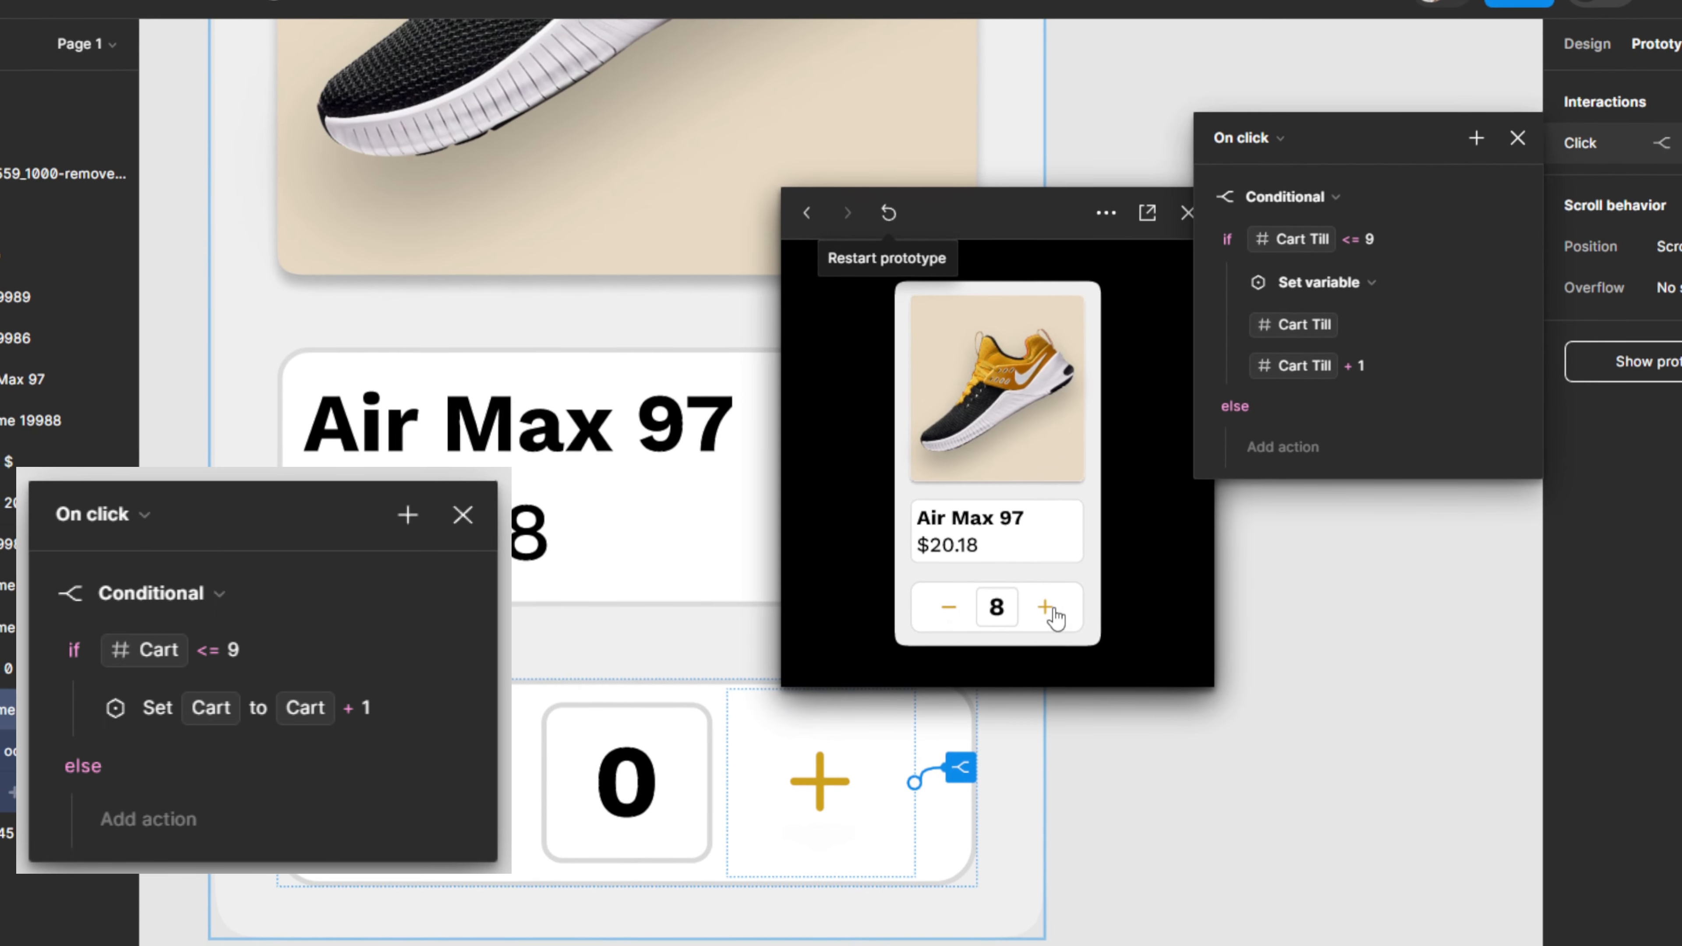
{"action": "left_click", "coordinate": [1054, 611]}
{"action": "left_click", "coordinate": [1054, 611]}
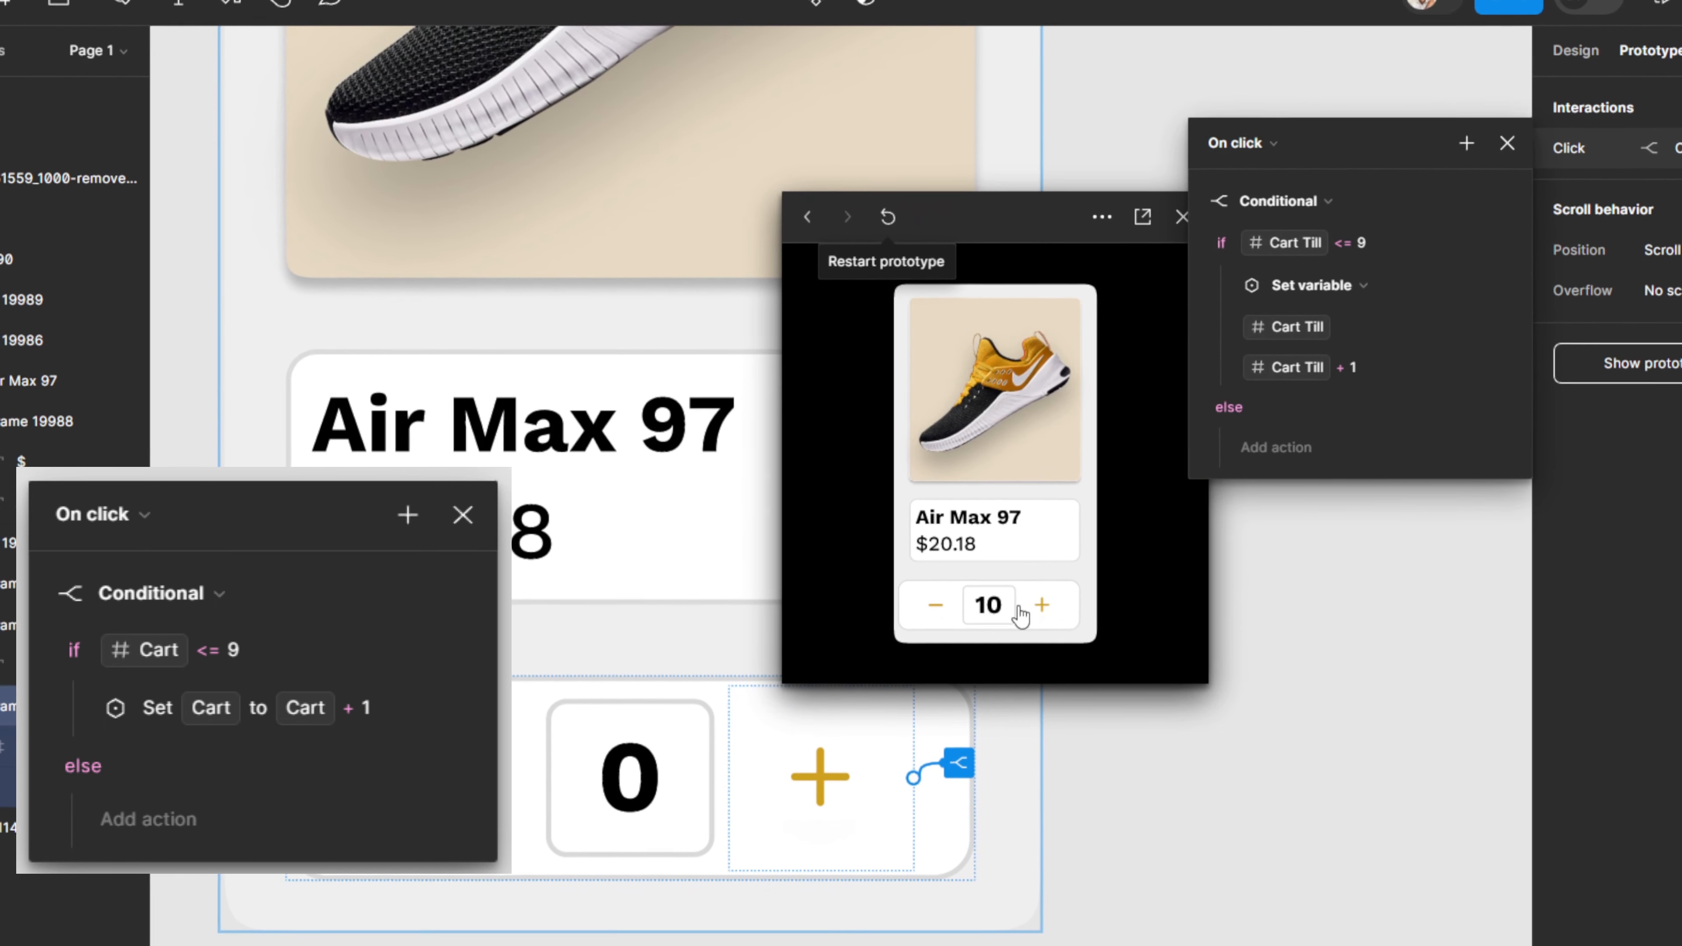
{"action": "left_click", "coordinate": [936, 606]}
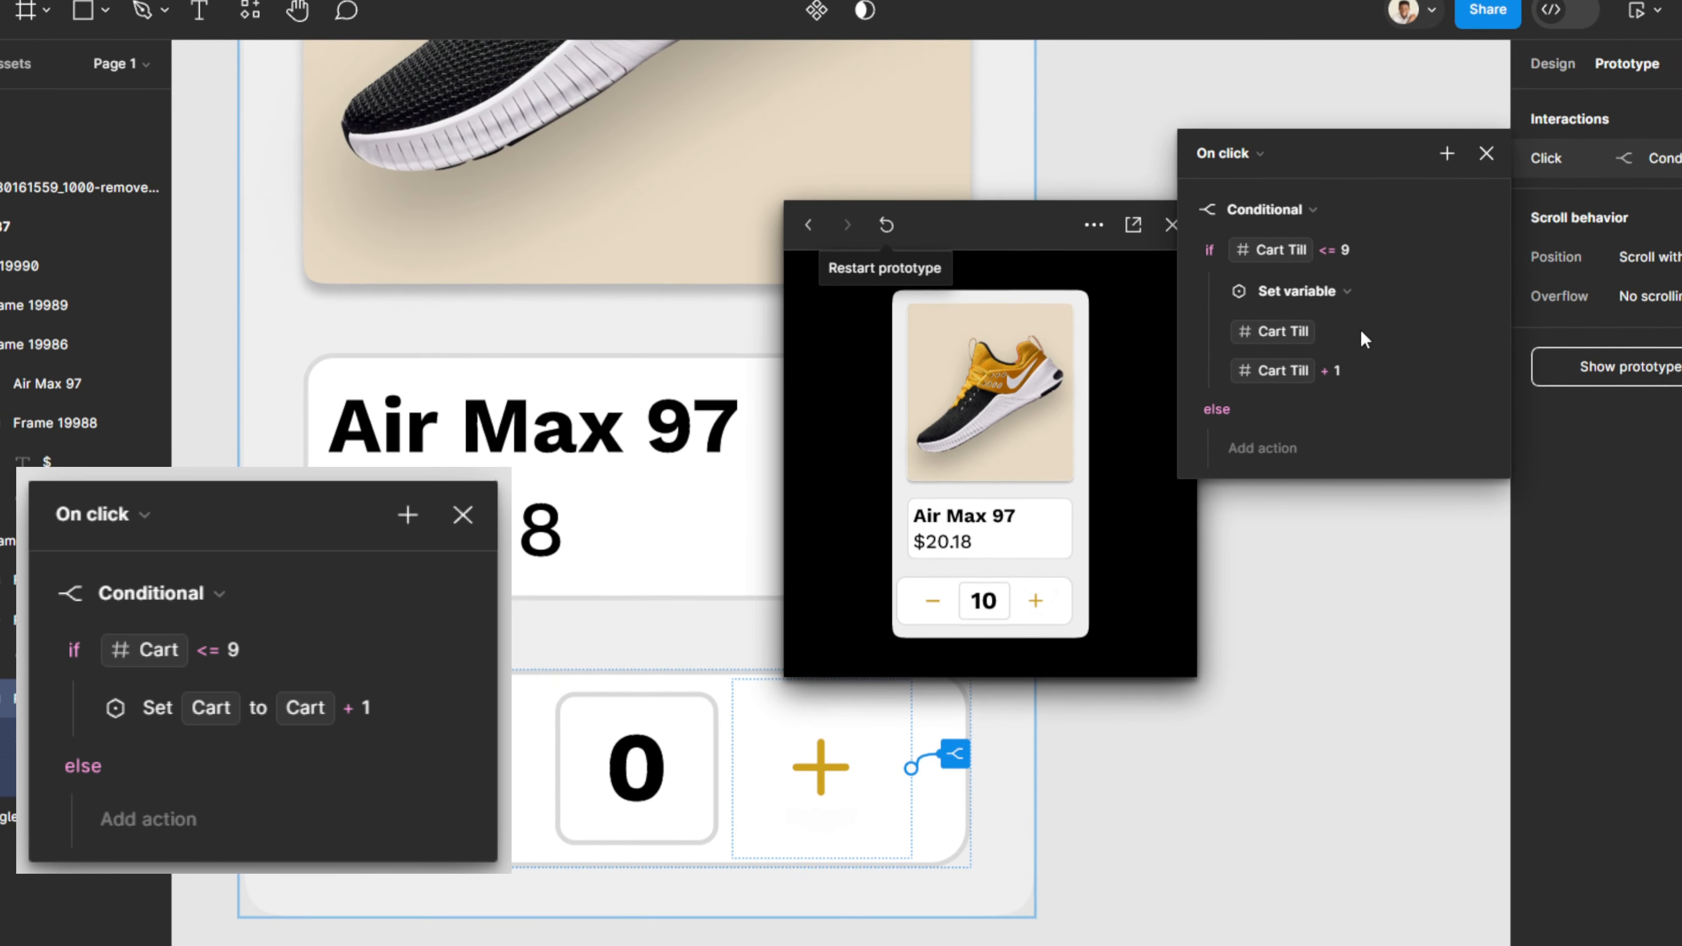
Raise the limit in the plus sign's condition so it reads Cart Till <= 99.
{"action": "left_click", "coordinate": [1346, 248]}
{"action": "left_click", "coordinate": [1348, 248]}
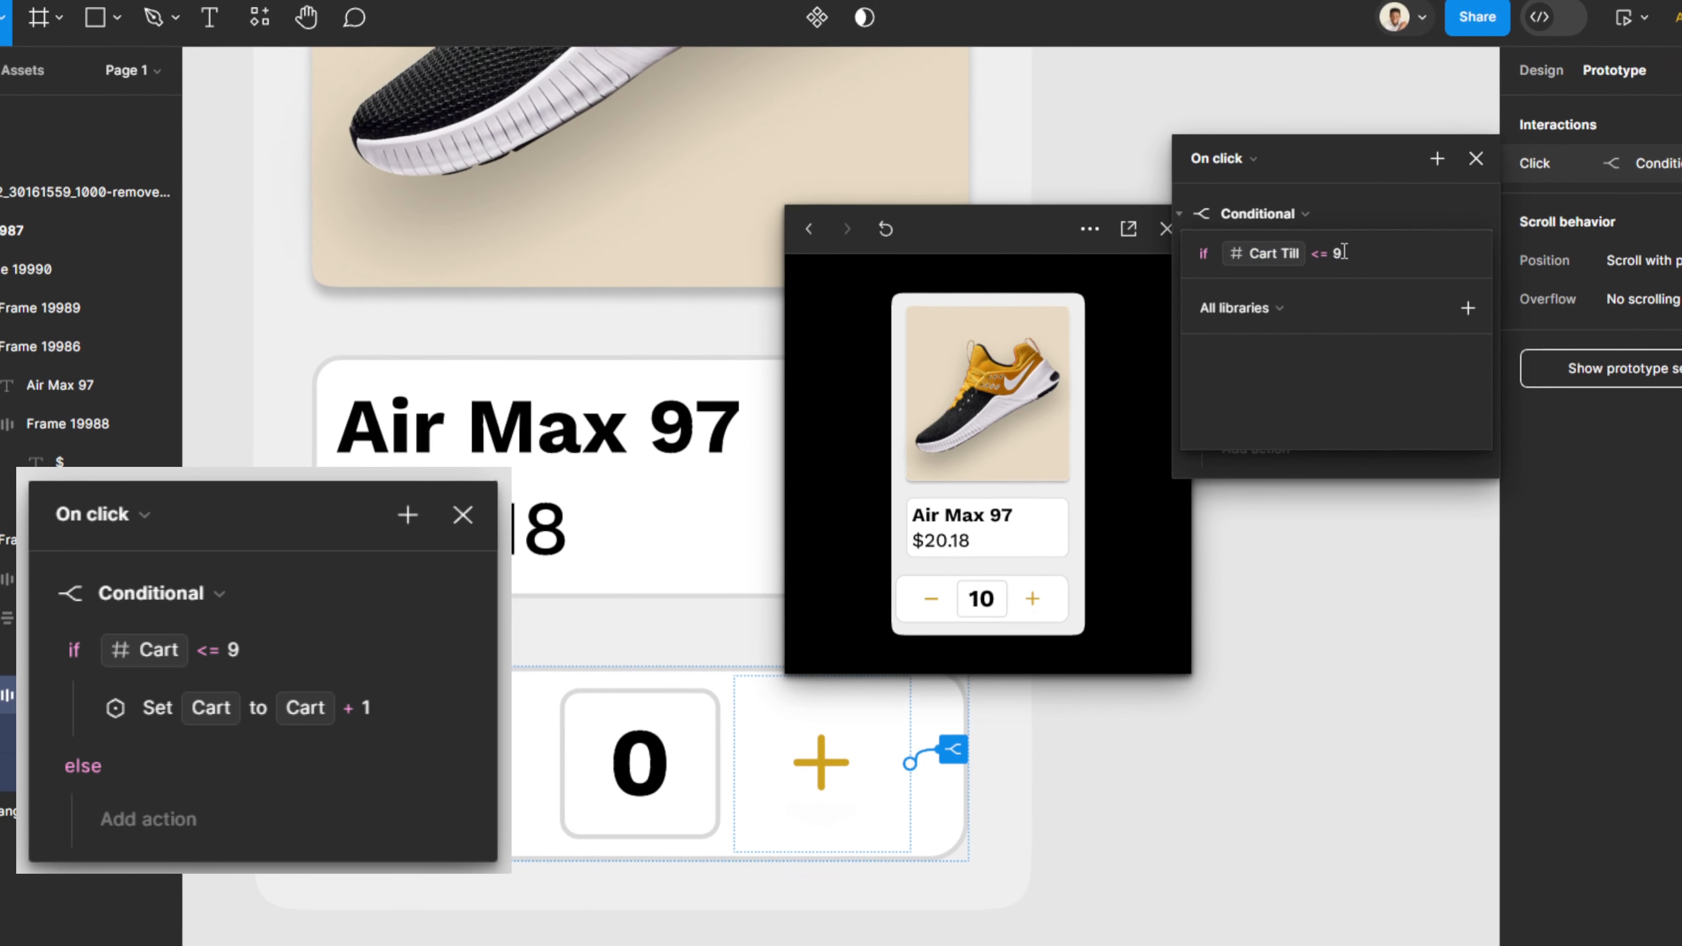
{"action": "type", "text": "9"}
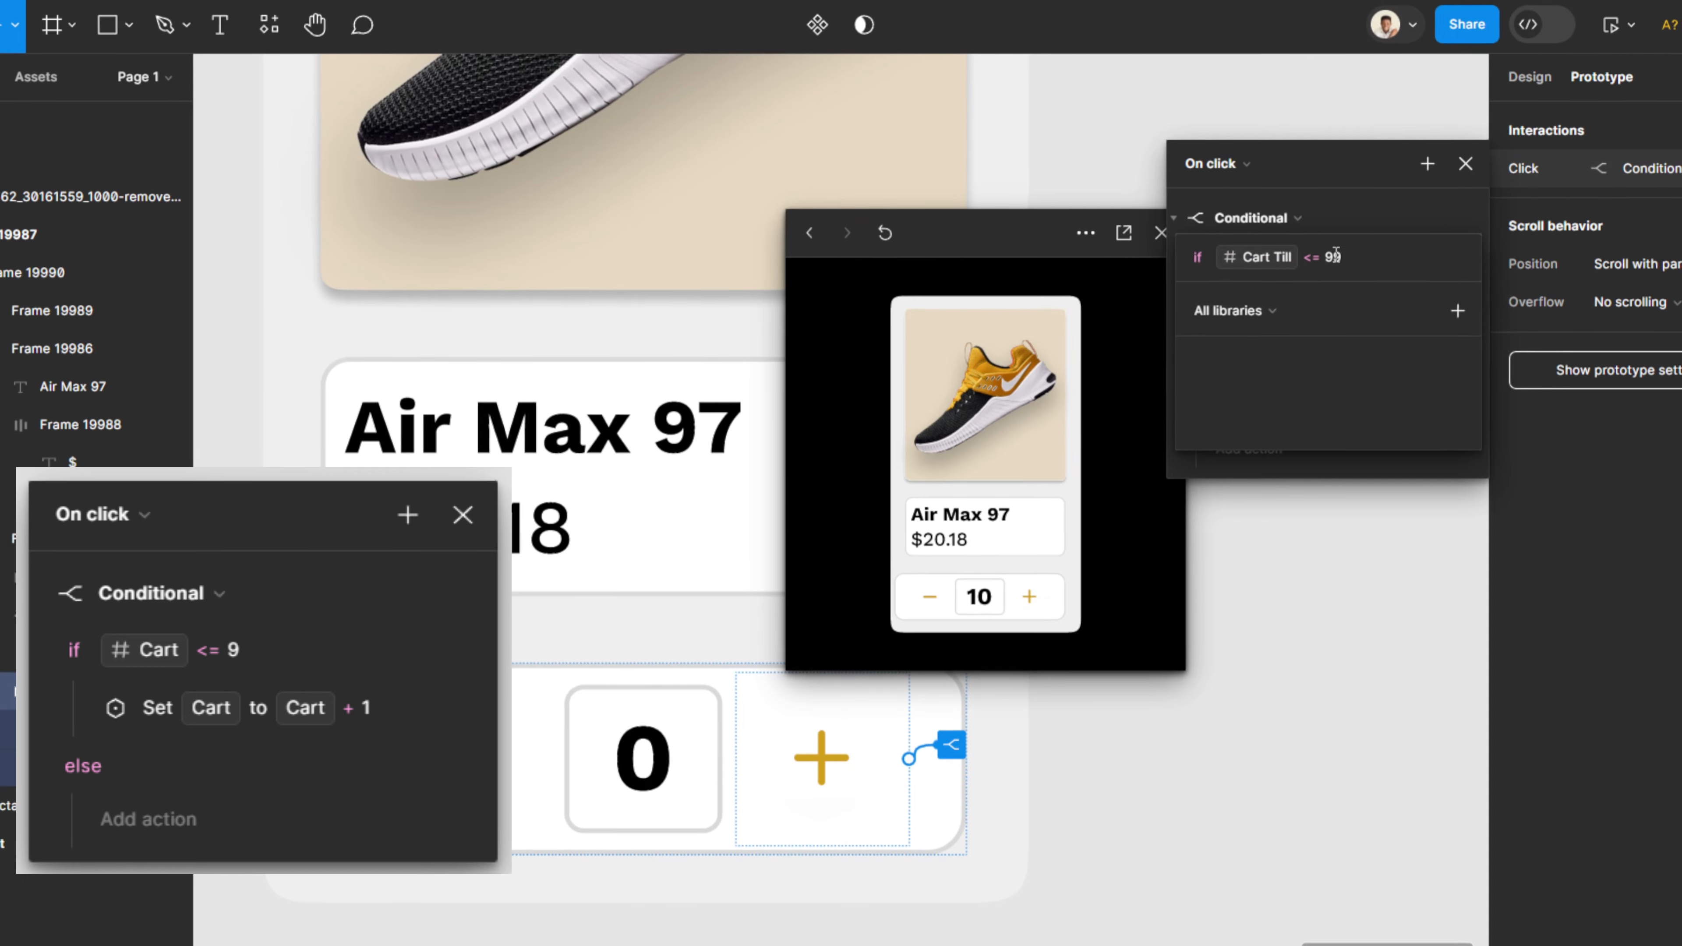
{"action": "key", "text": "Return"}
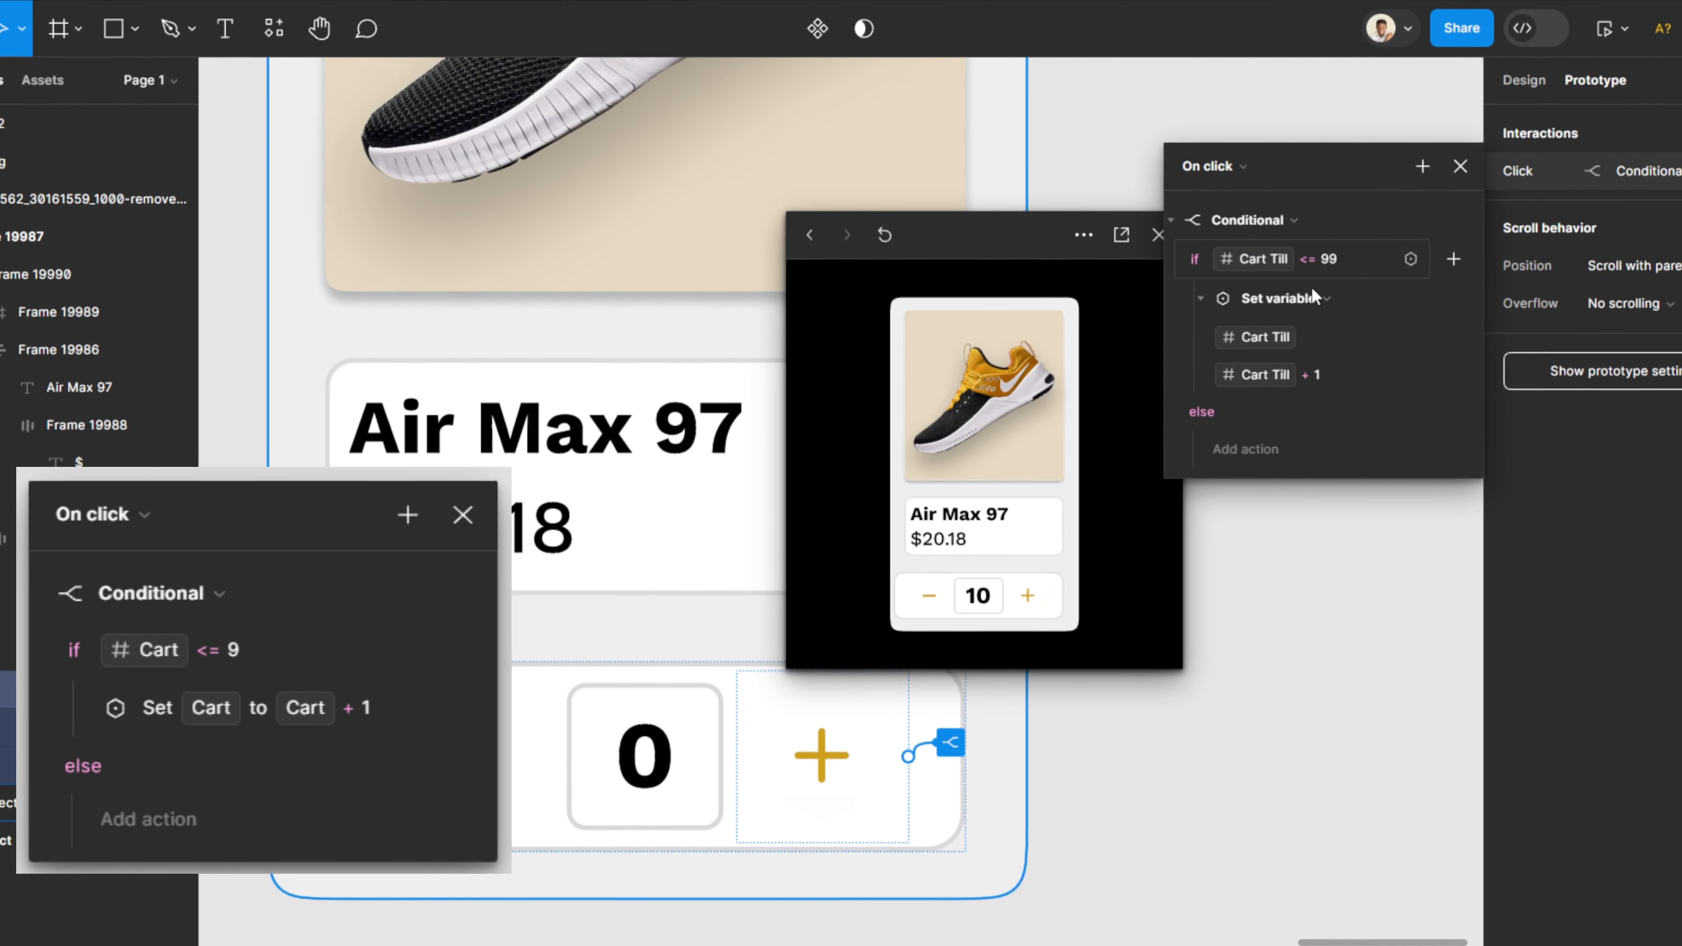
Test the raised limit in the prototype preview by increasing the quantity with the plus sign to 27.
{"action": "left_click", "coordinate": [1028, 594]}
{"action": "left_click", "coordinate": [1027, 595]}
{"action": "left_click", "coordinate": [1027, 595]}
{"action": "left_click", "coordinate": [1026, 594]}
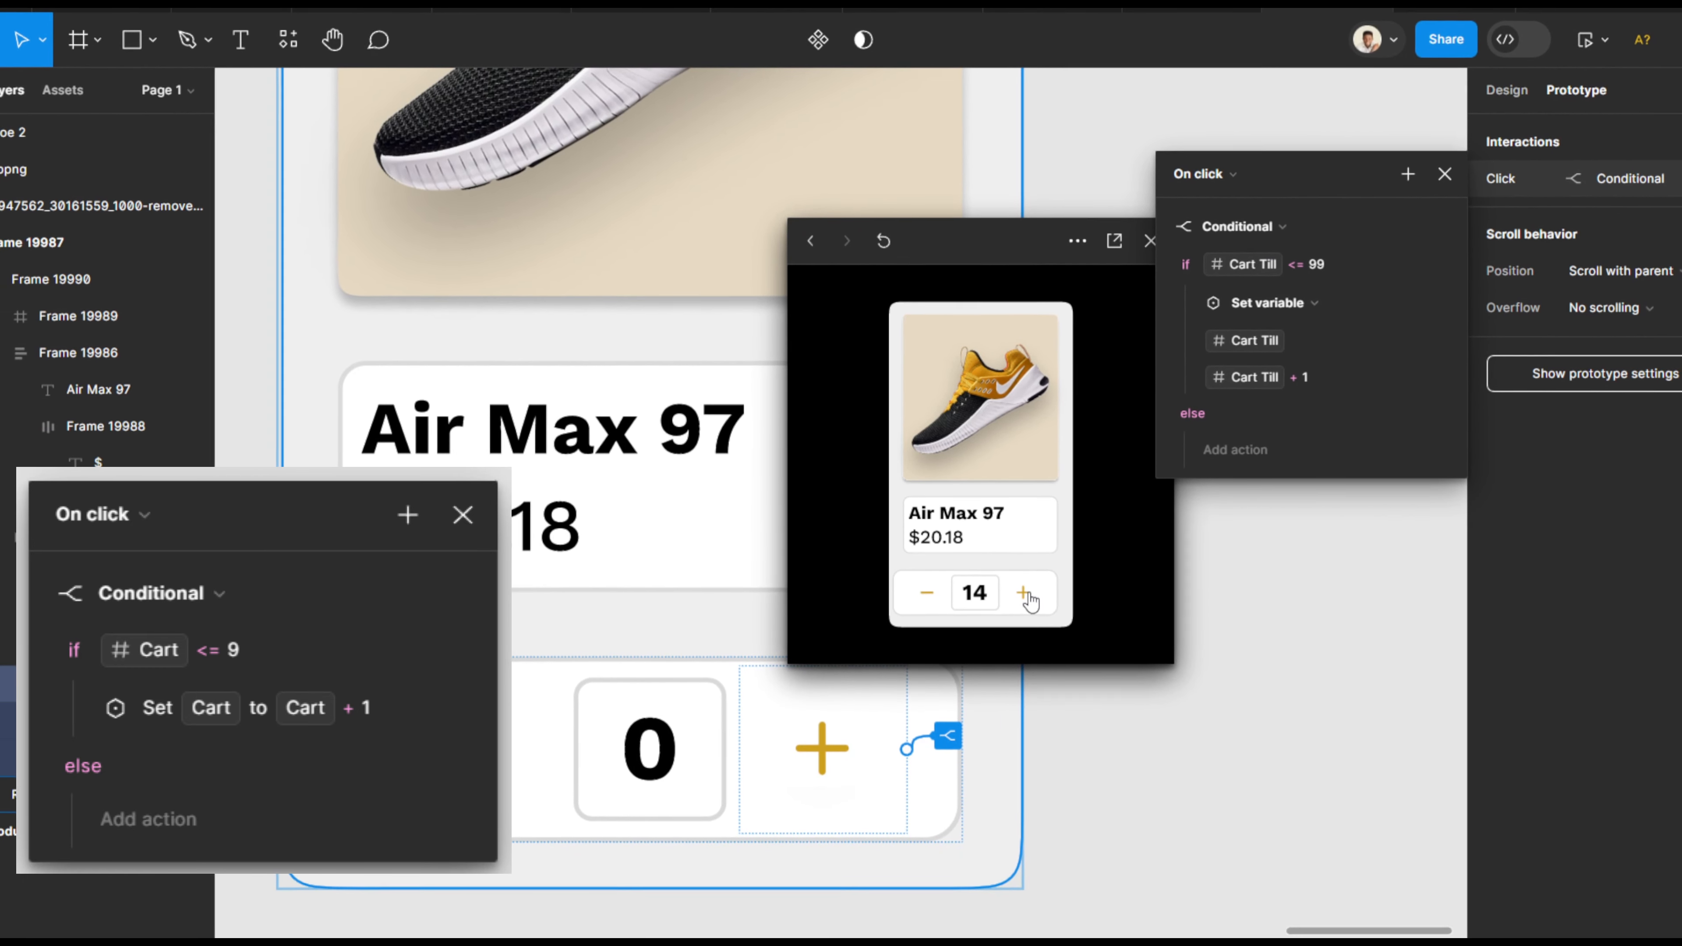
{"action": "left_click", "coordinate": [1026, 594]}
{"action": "left_click", "coordinate": [1026, 595]}
{"action": "left_click", "coordinate": [1026, 594]}
{"action": "left_click", "coordinate": [1026, 594]}
{"action": "left_click", "coordinate": [1026, 594]}
{"action": "left_click", "coordinate": [1024, 594]}
{"action": "left_click", "coordinate": [1024, 594]}
{"action": "left_click", "coordinate": [1024, 594]}
{"action": "left_click", "coordinate": [1024, 594]}
{"action": "left_click", "coordinate": [1025, 594]}
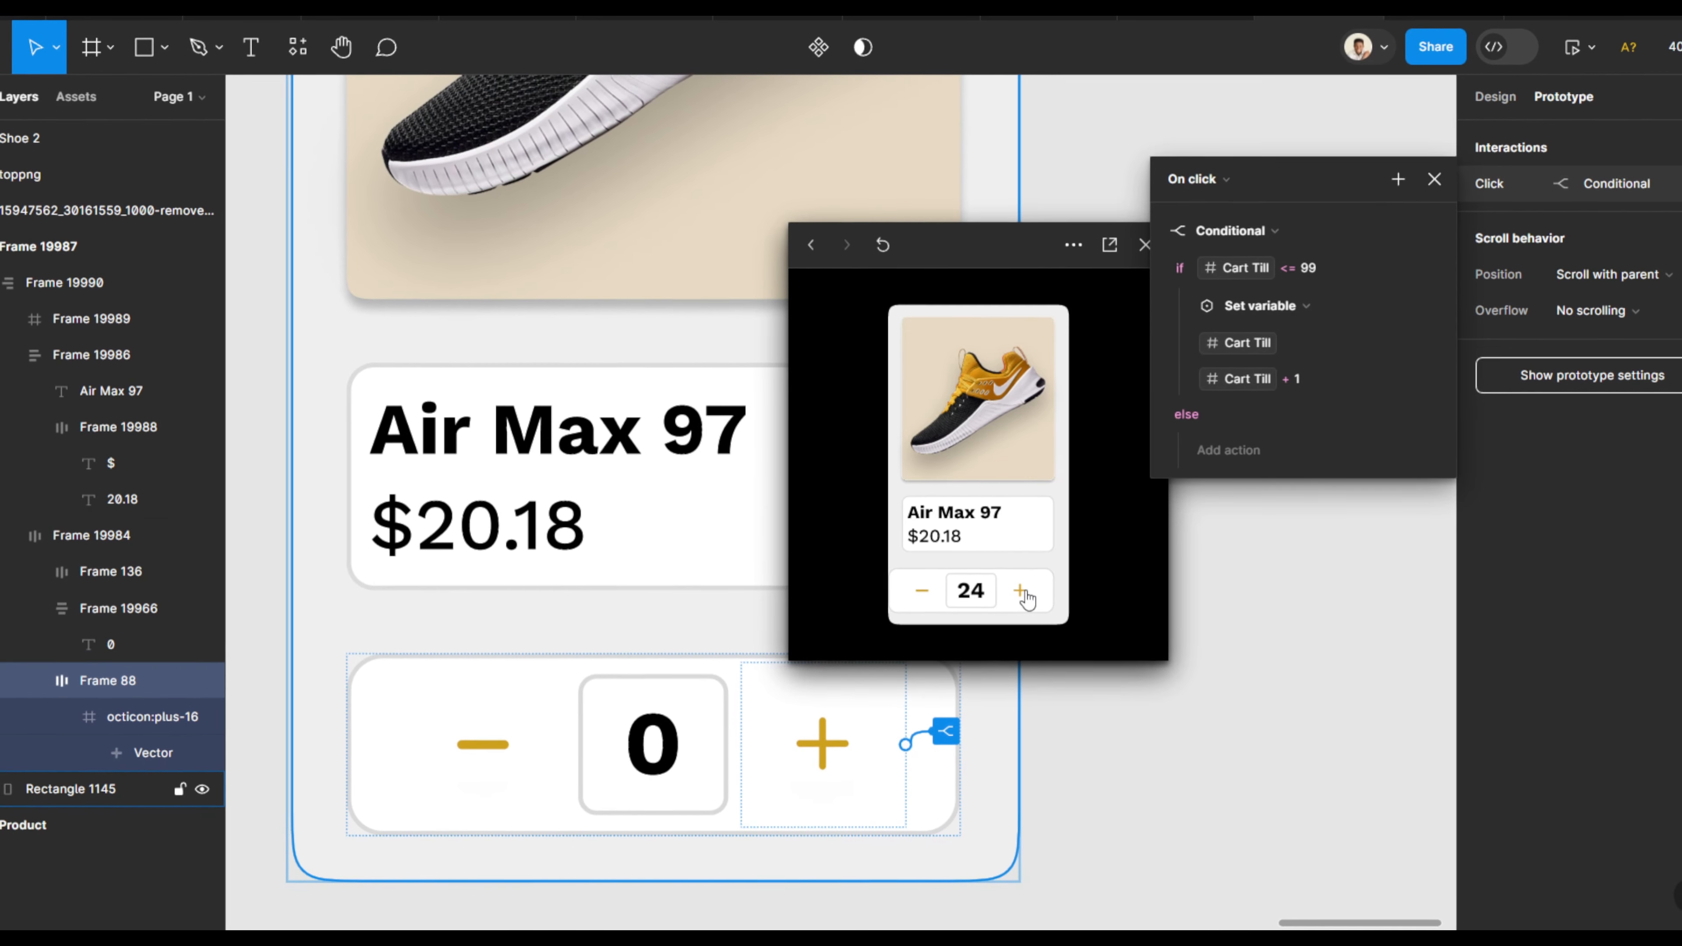
{"action": "left_click", "coordinate": [1024, 595]}
{"action": "left_click", "coordinate": [1025, 594]}
{"action": "left_click", "coordinate": [1025, 595]}
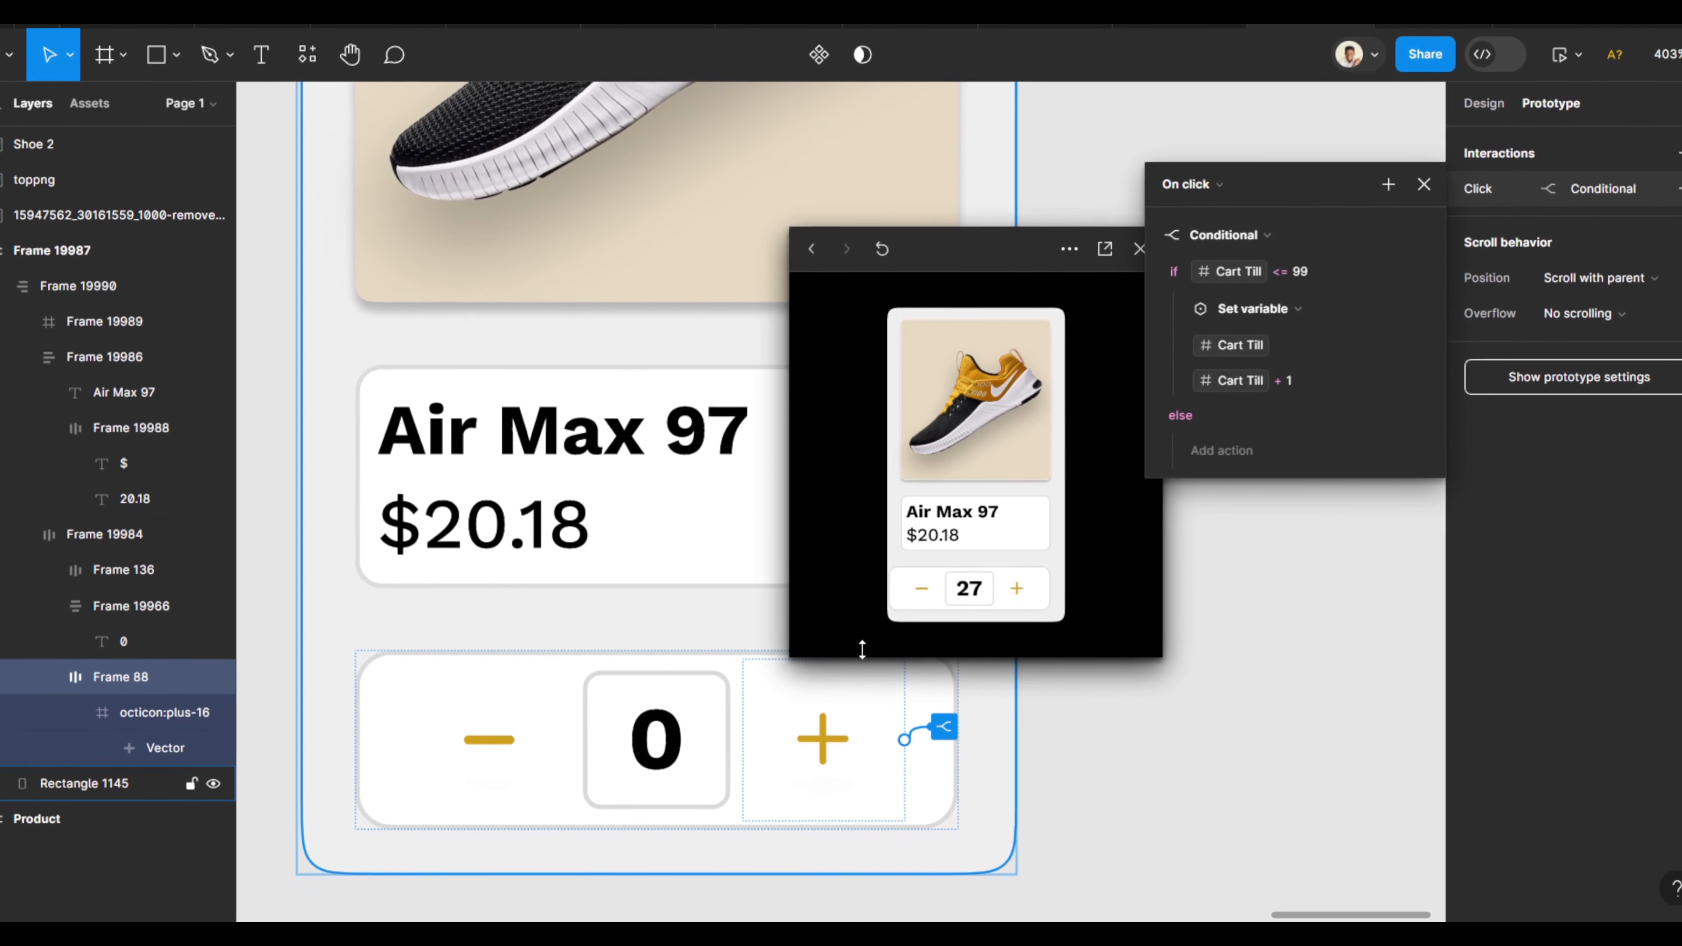
Add an On click interaction with a Conditional action to the minus sign's frame on the product card.
{"action": "left_click", "coordinate": [490, 739]}
{"action": "left_click", "coordinate": [1466, 165]}
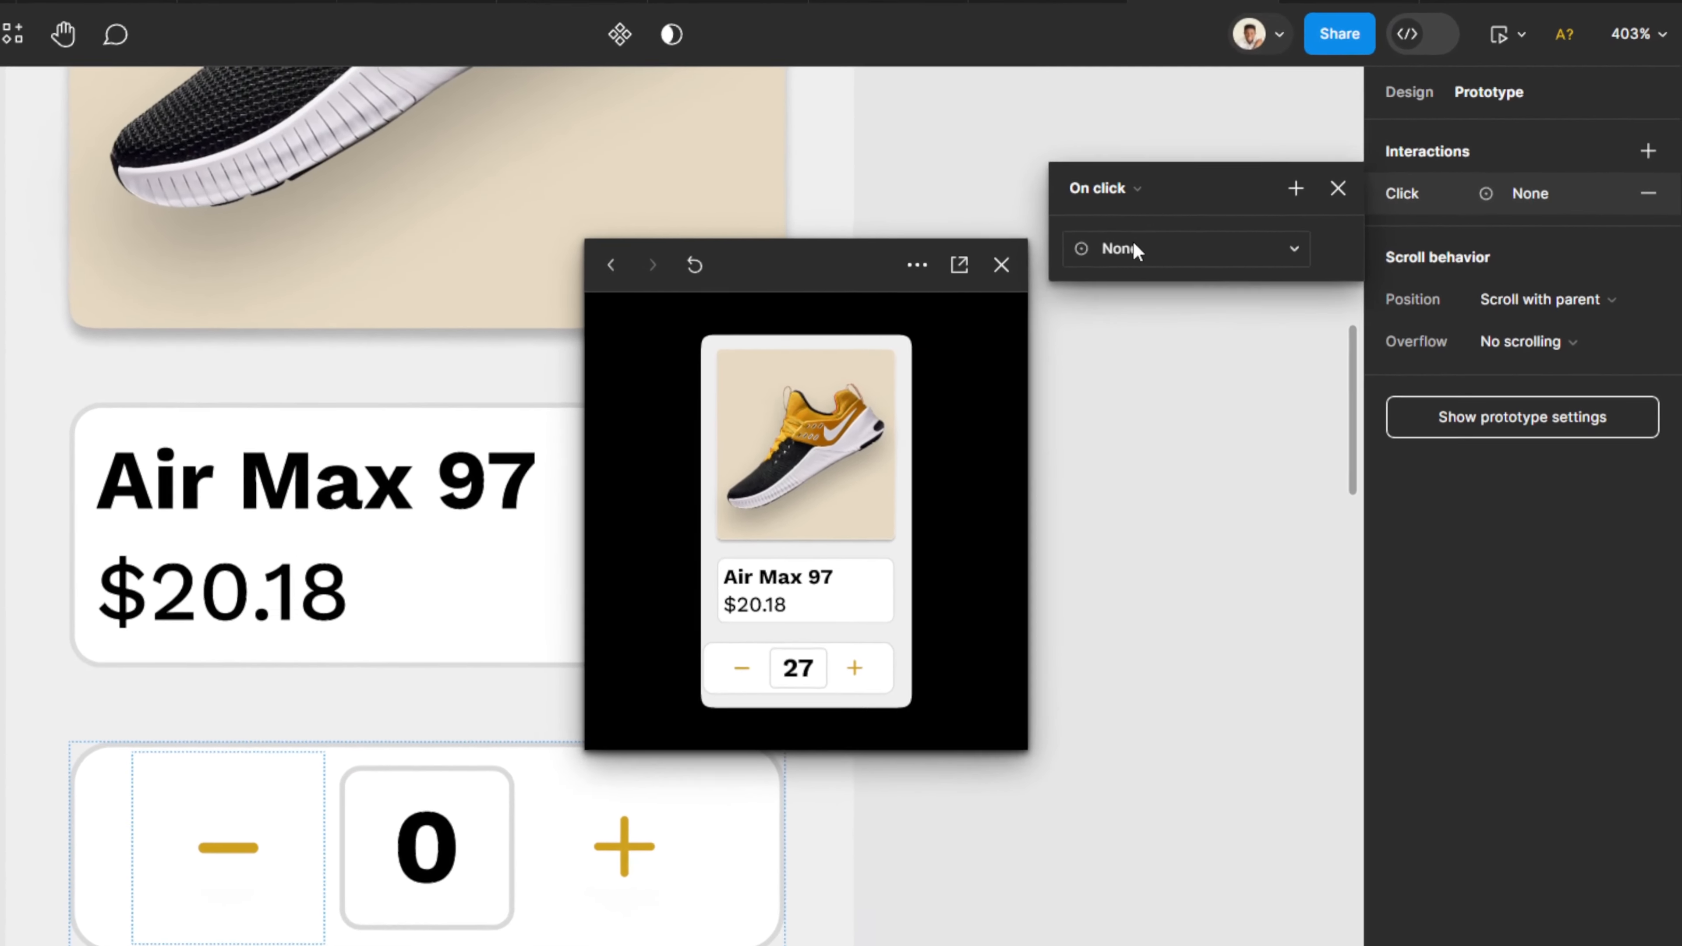
{"action": "left_click", "coordinate": [1133, 248]}
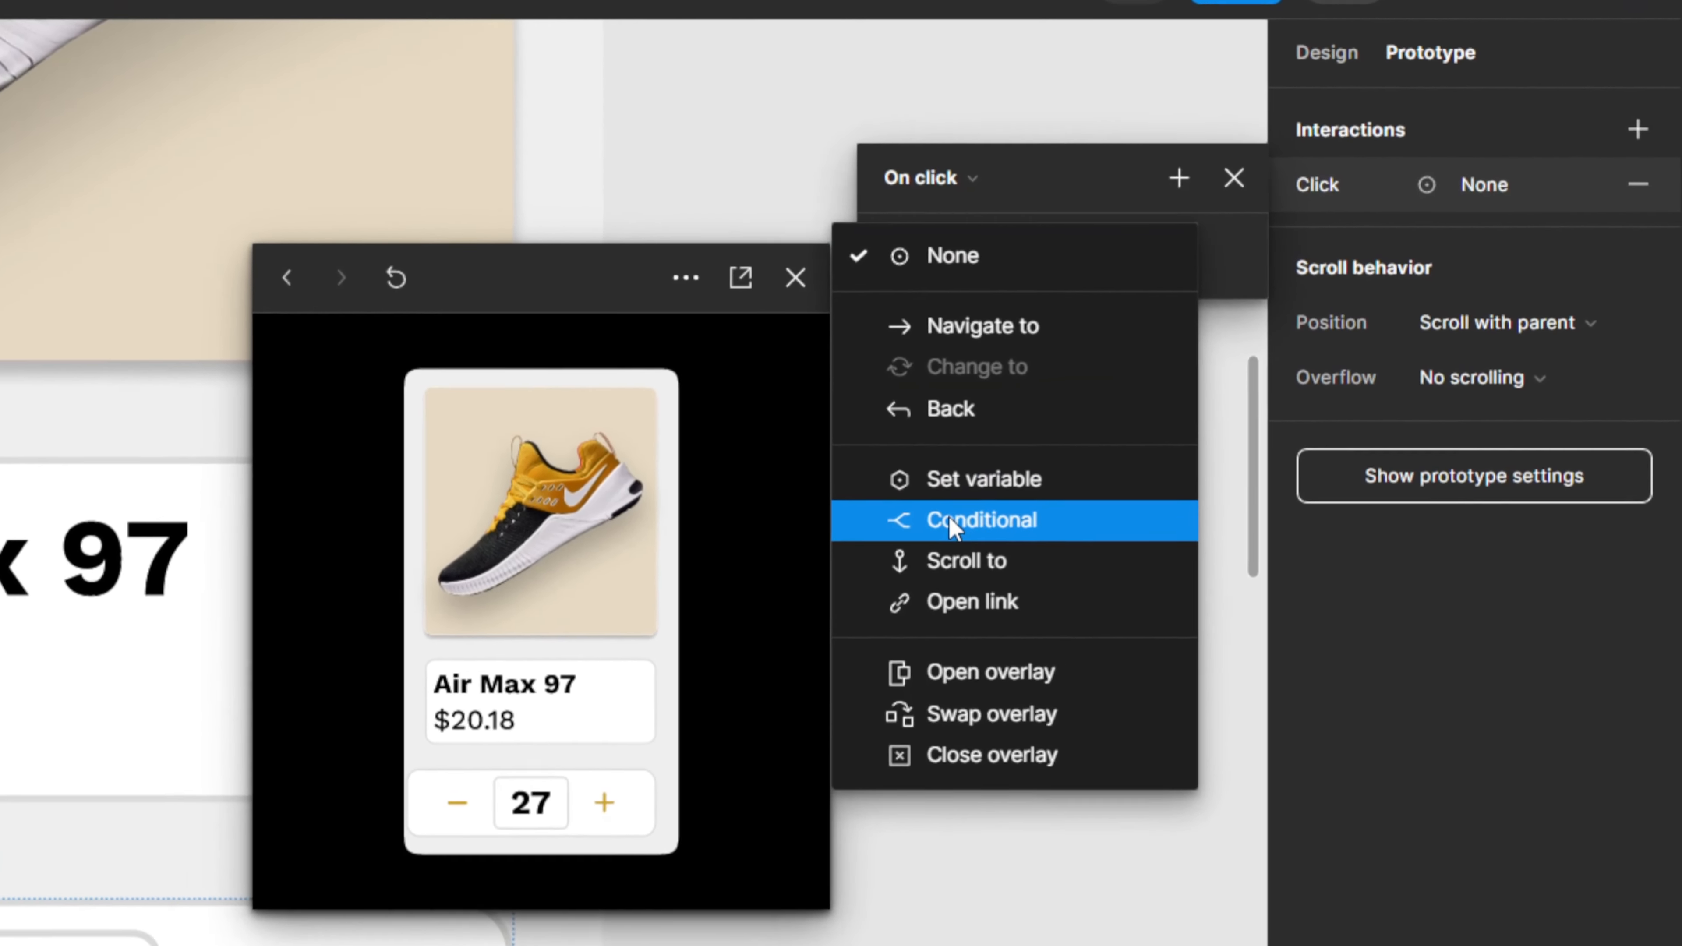
{"action": "left_click", "coordinate": [1125, 472]}
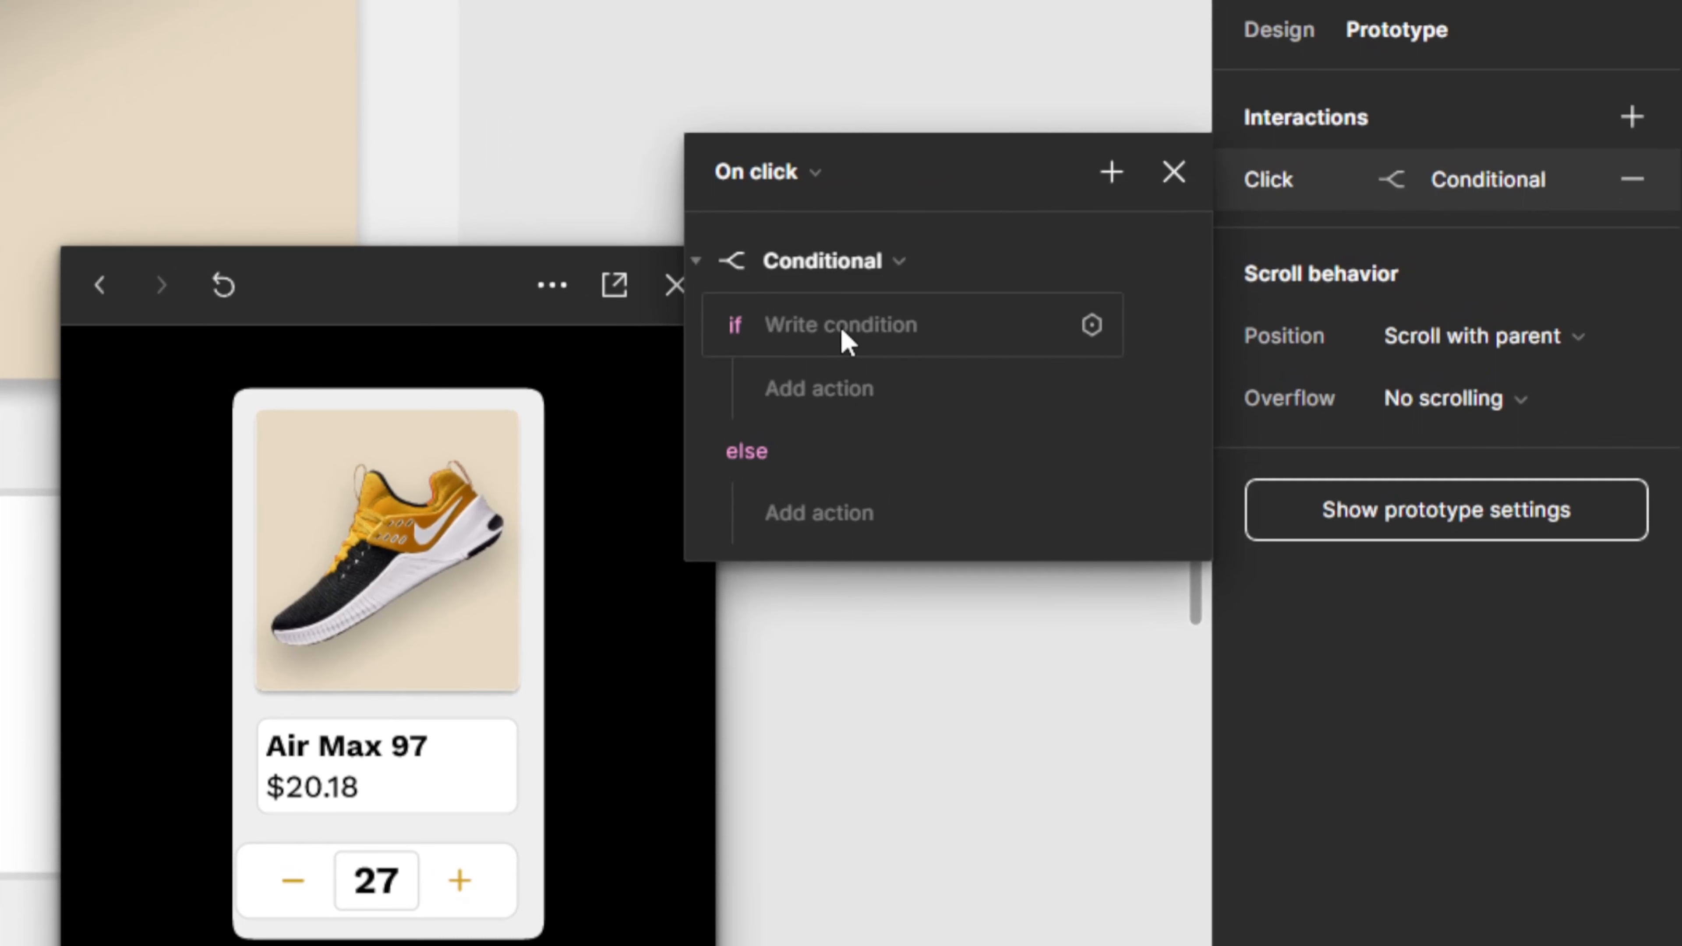
Write the minus sign's condition as Cart Till >= 1.
{"action": "left_click", "coordinate": [882, 322]}
{"action": "left_click", "coordinate": [840, 567]}
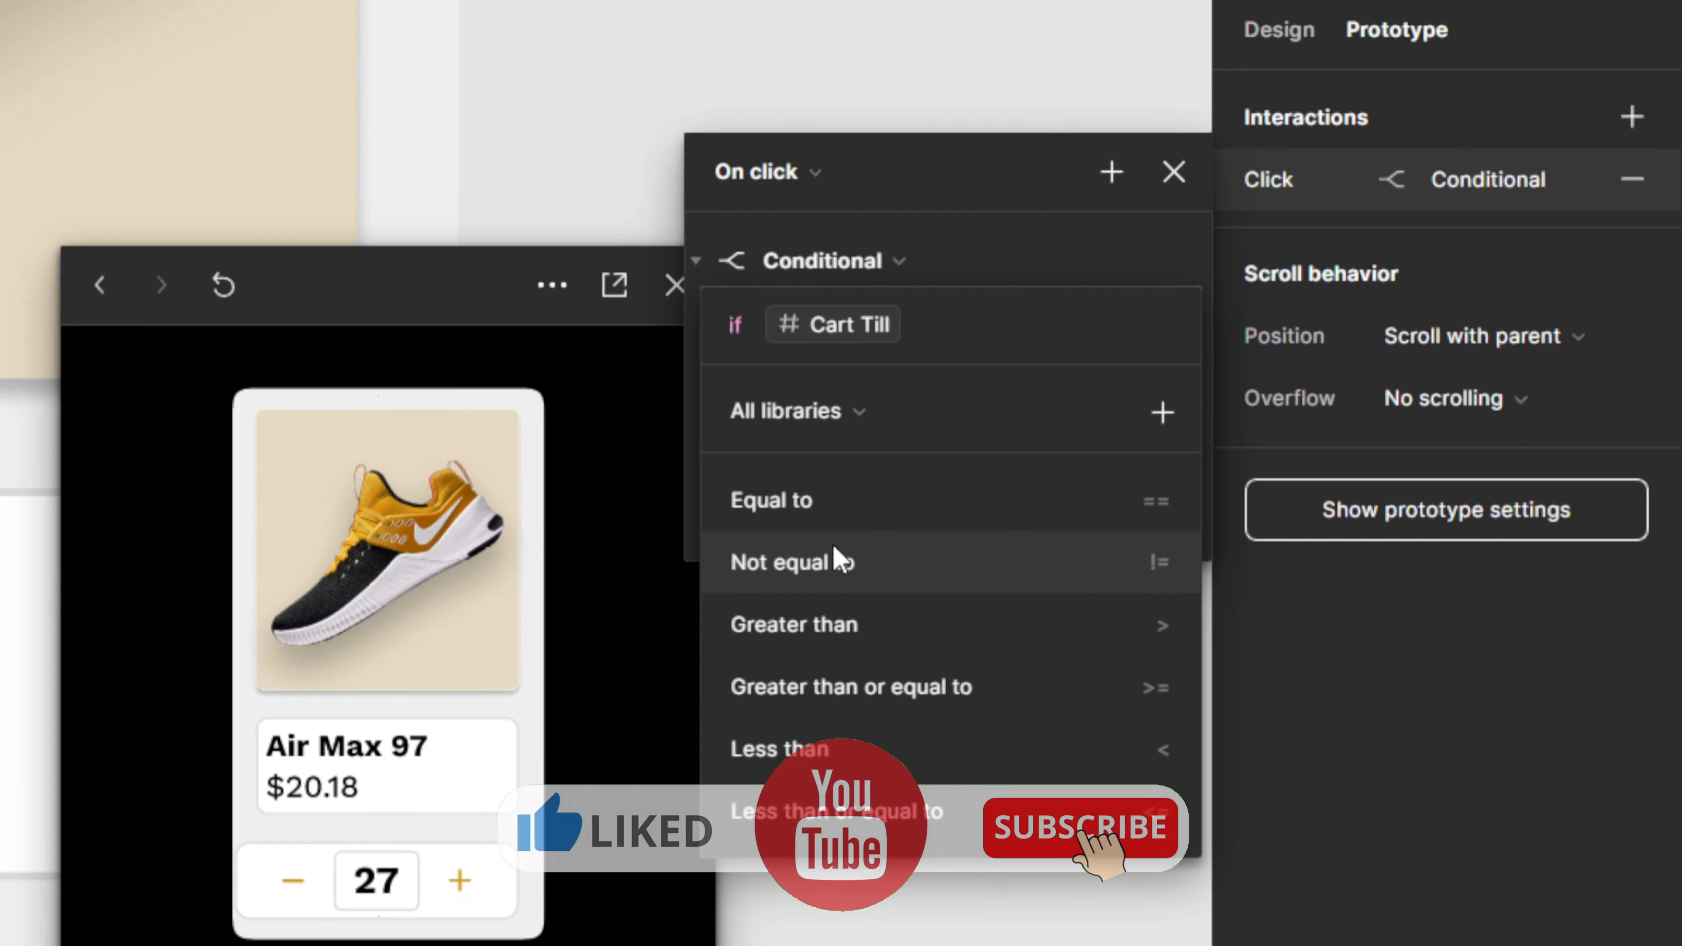
{"action": "left_click", "coordinate": [827, 679]}
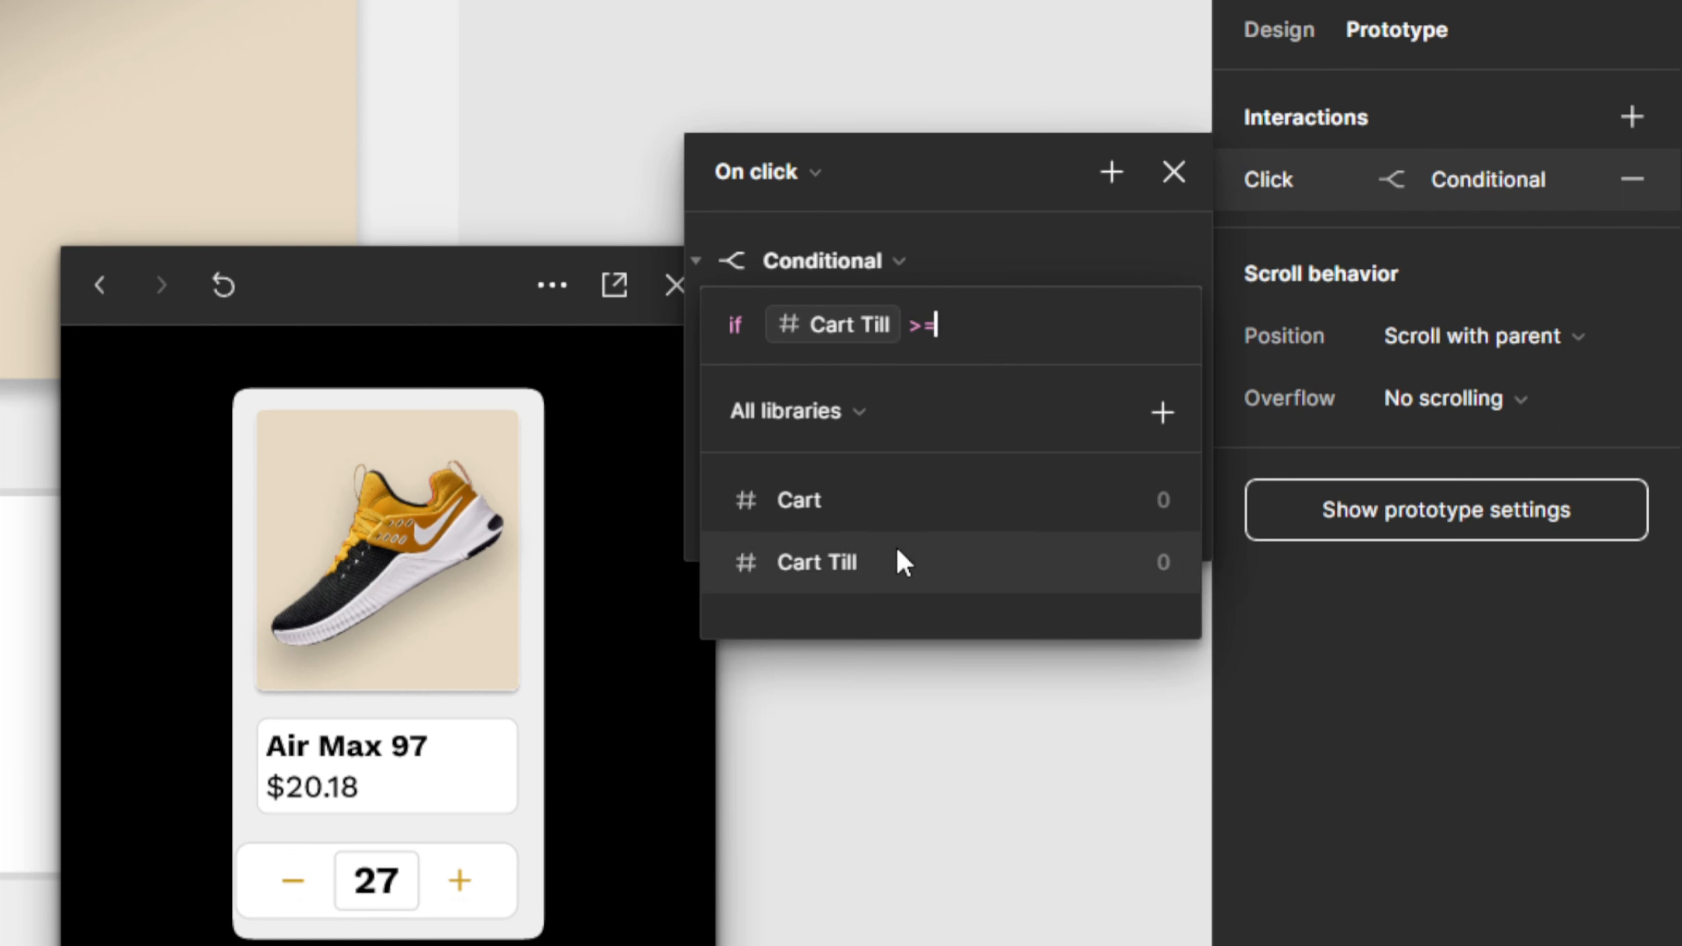
{"action": "type", "text": "1"}
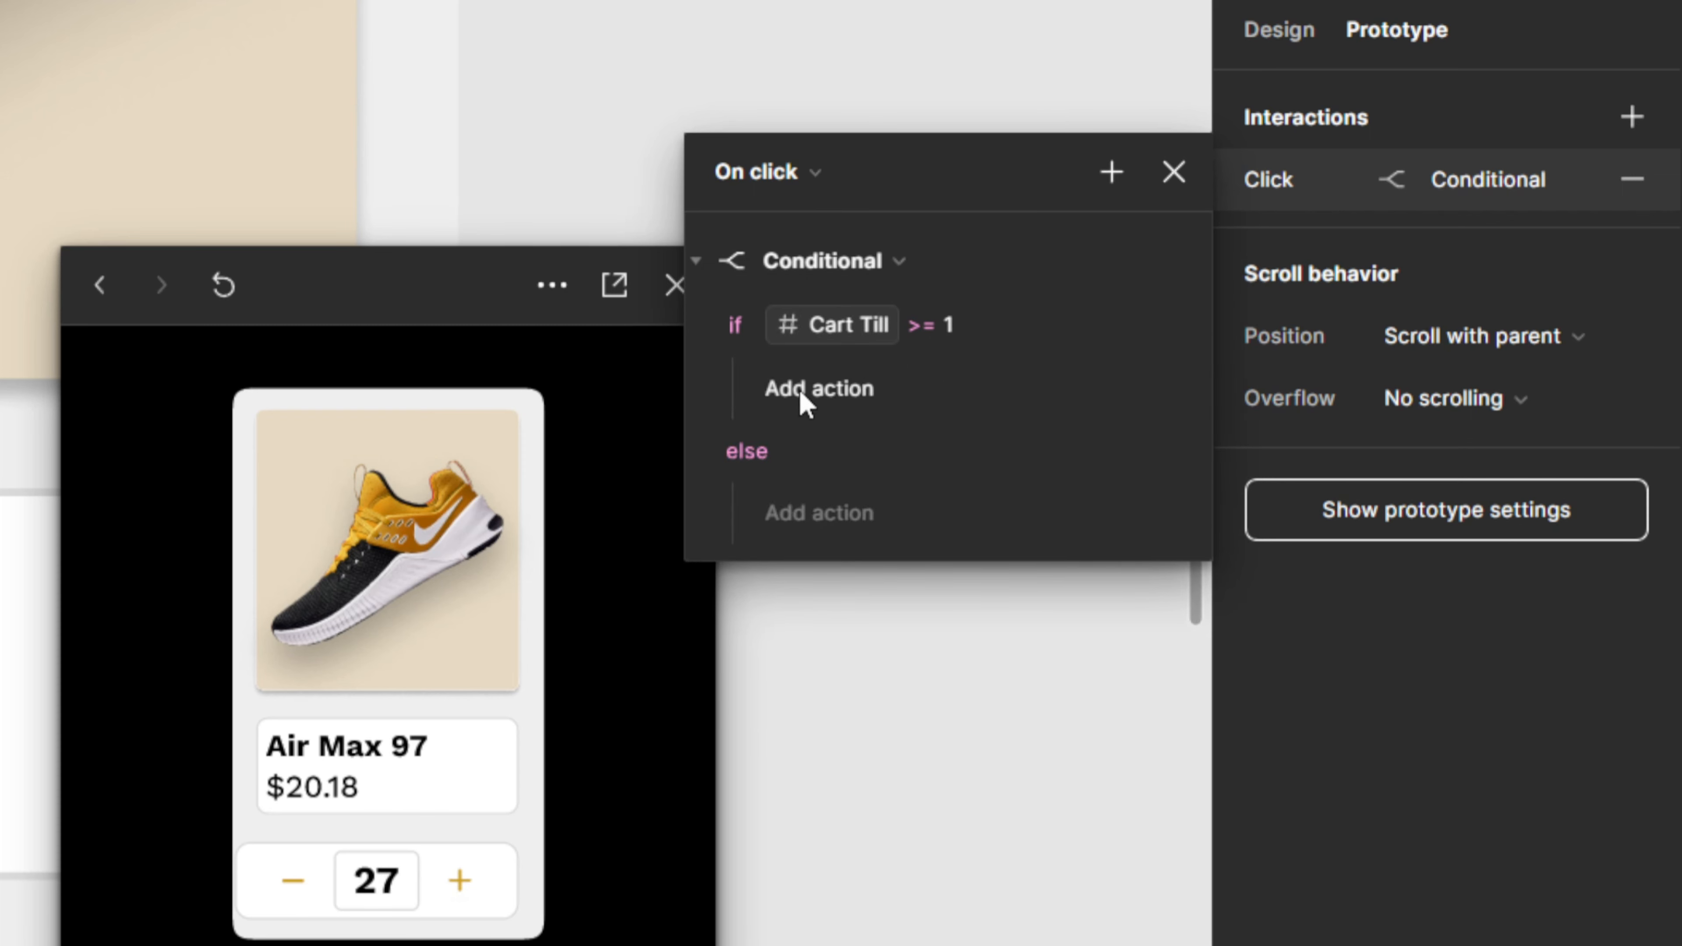
Add a Set variable action under the minus sign's if branch that sets Cart Till to Cart Till - 1.
{"action": "left_click", "coordinate": [803, 389]}
{"action": "left_click", "coordinate": [859, 596]}
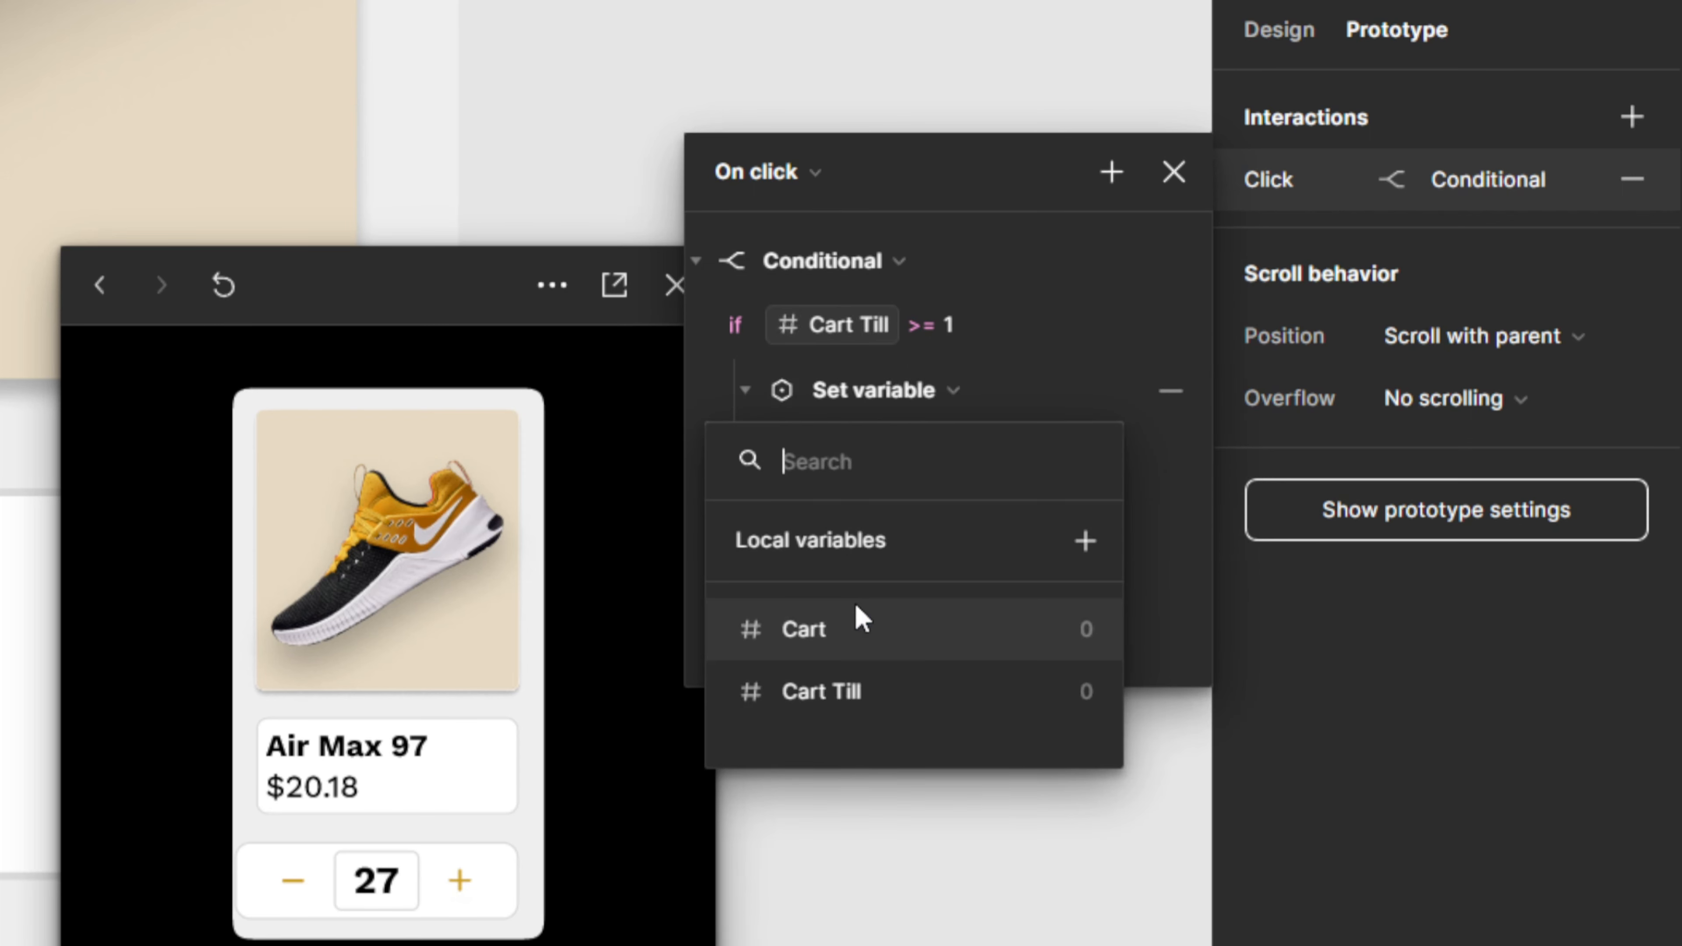
{"action": "left_click", "coordinate": [809, 691]}
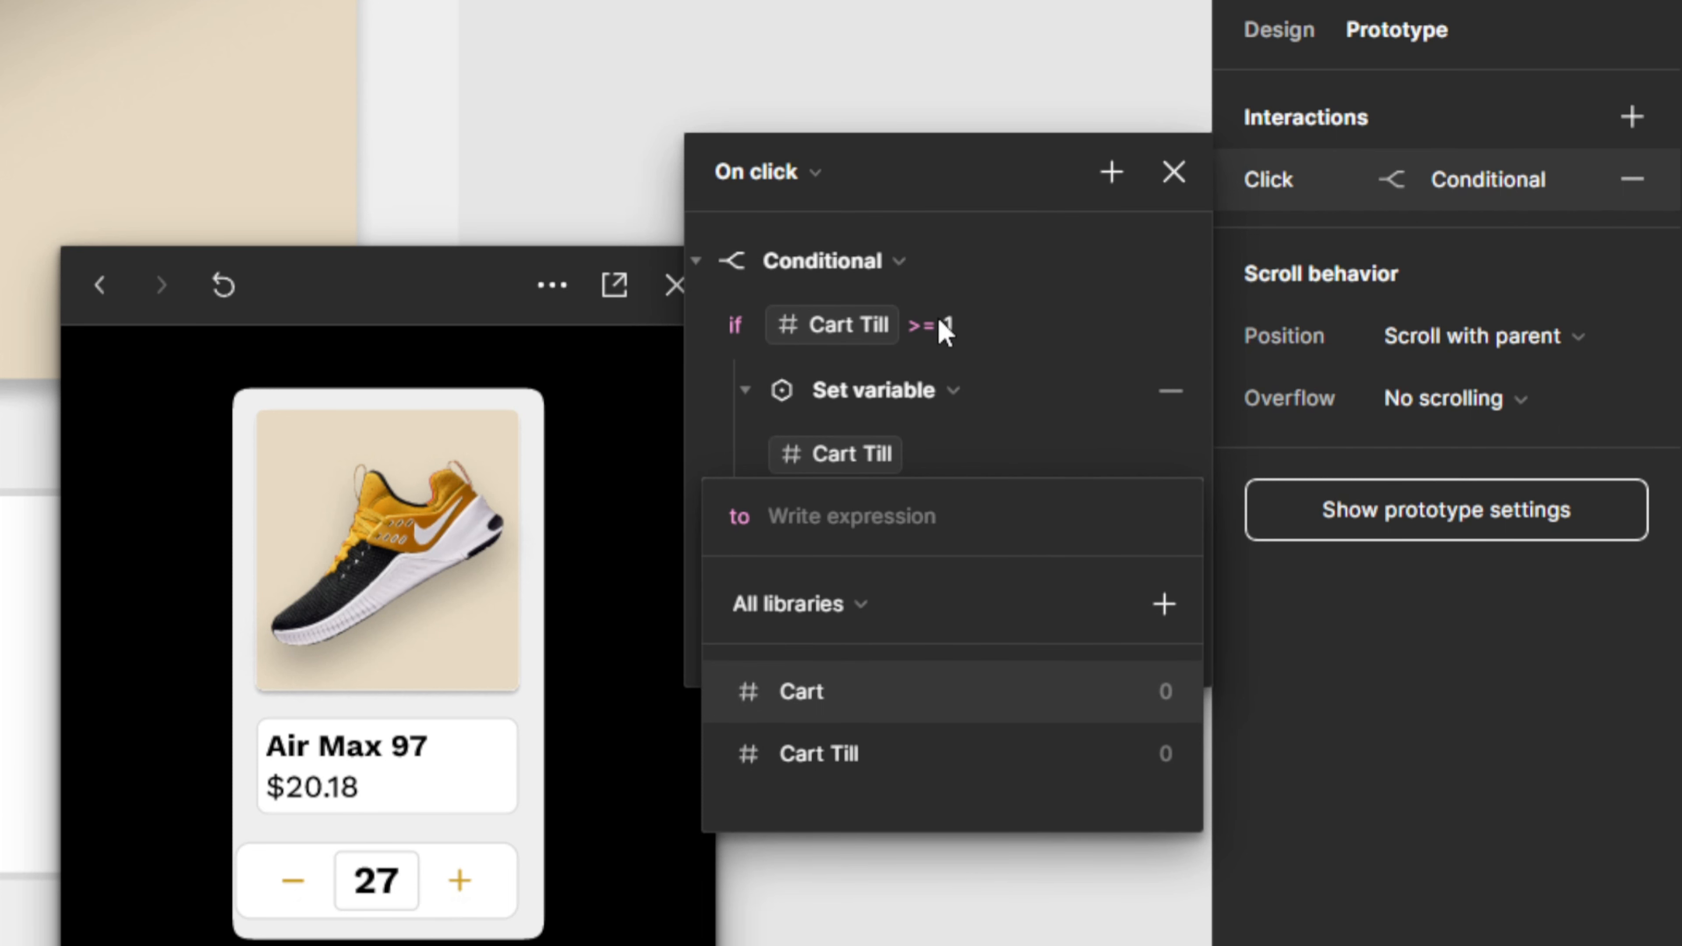
{"action": "left_click", "coordinate": [829, 771]}
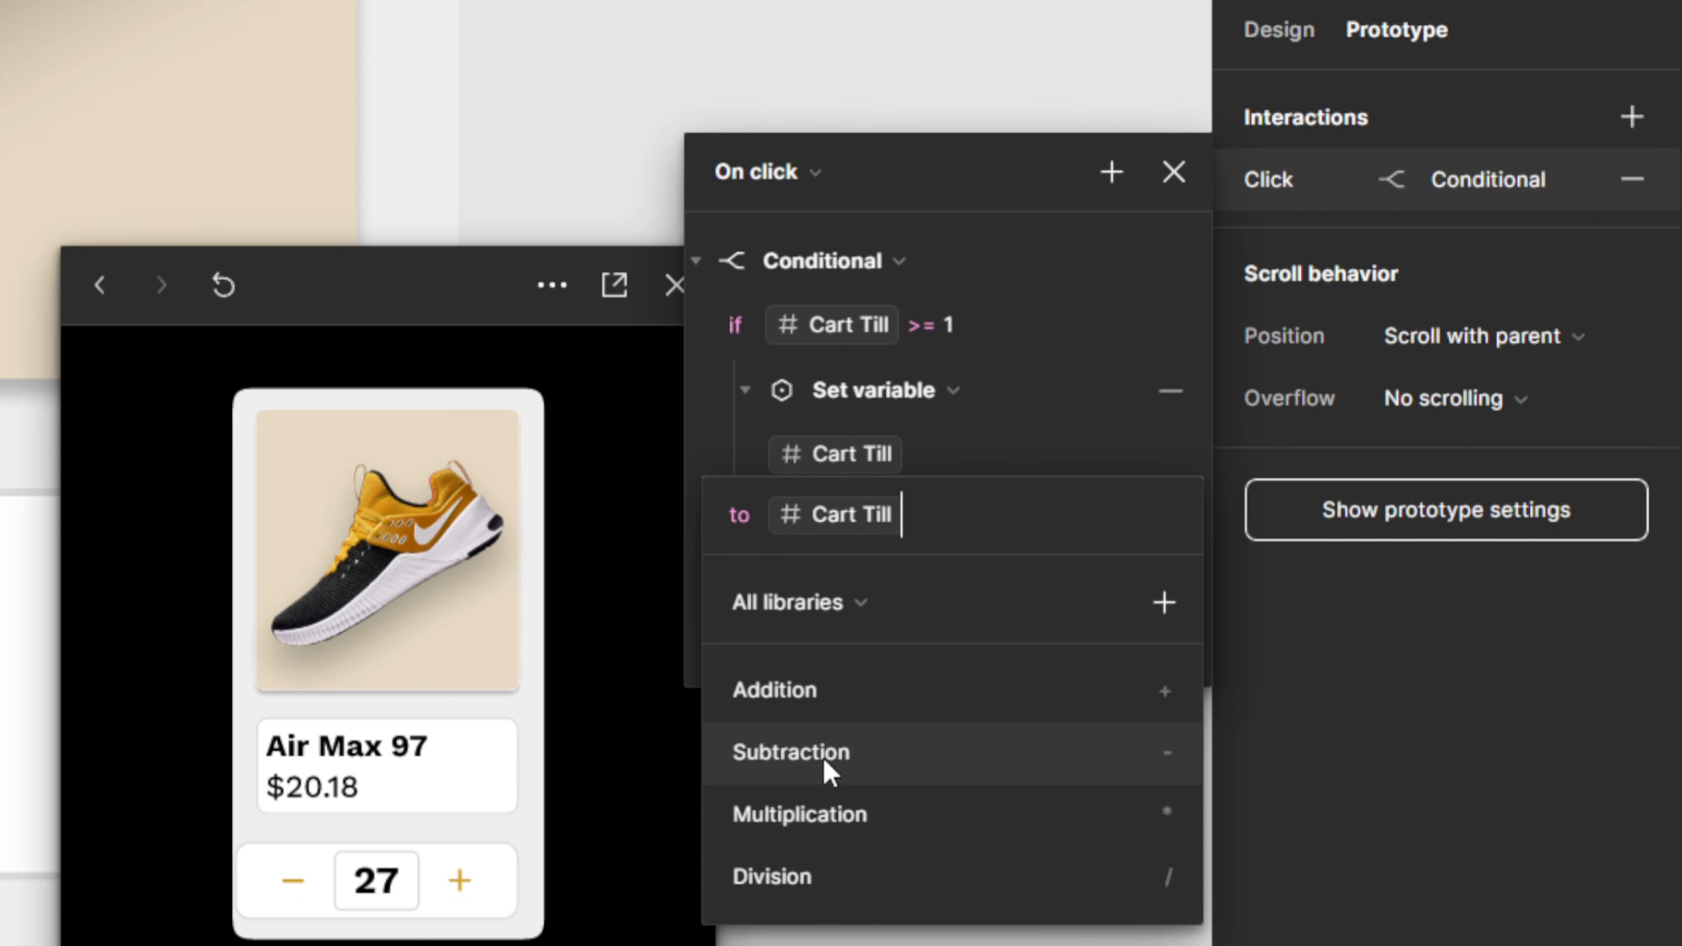
{"action": "left_click", "coordinate": [825, 754]}
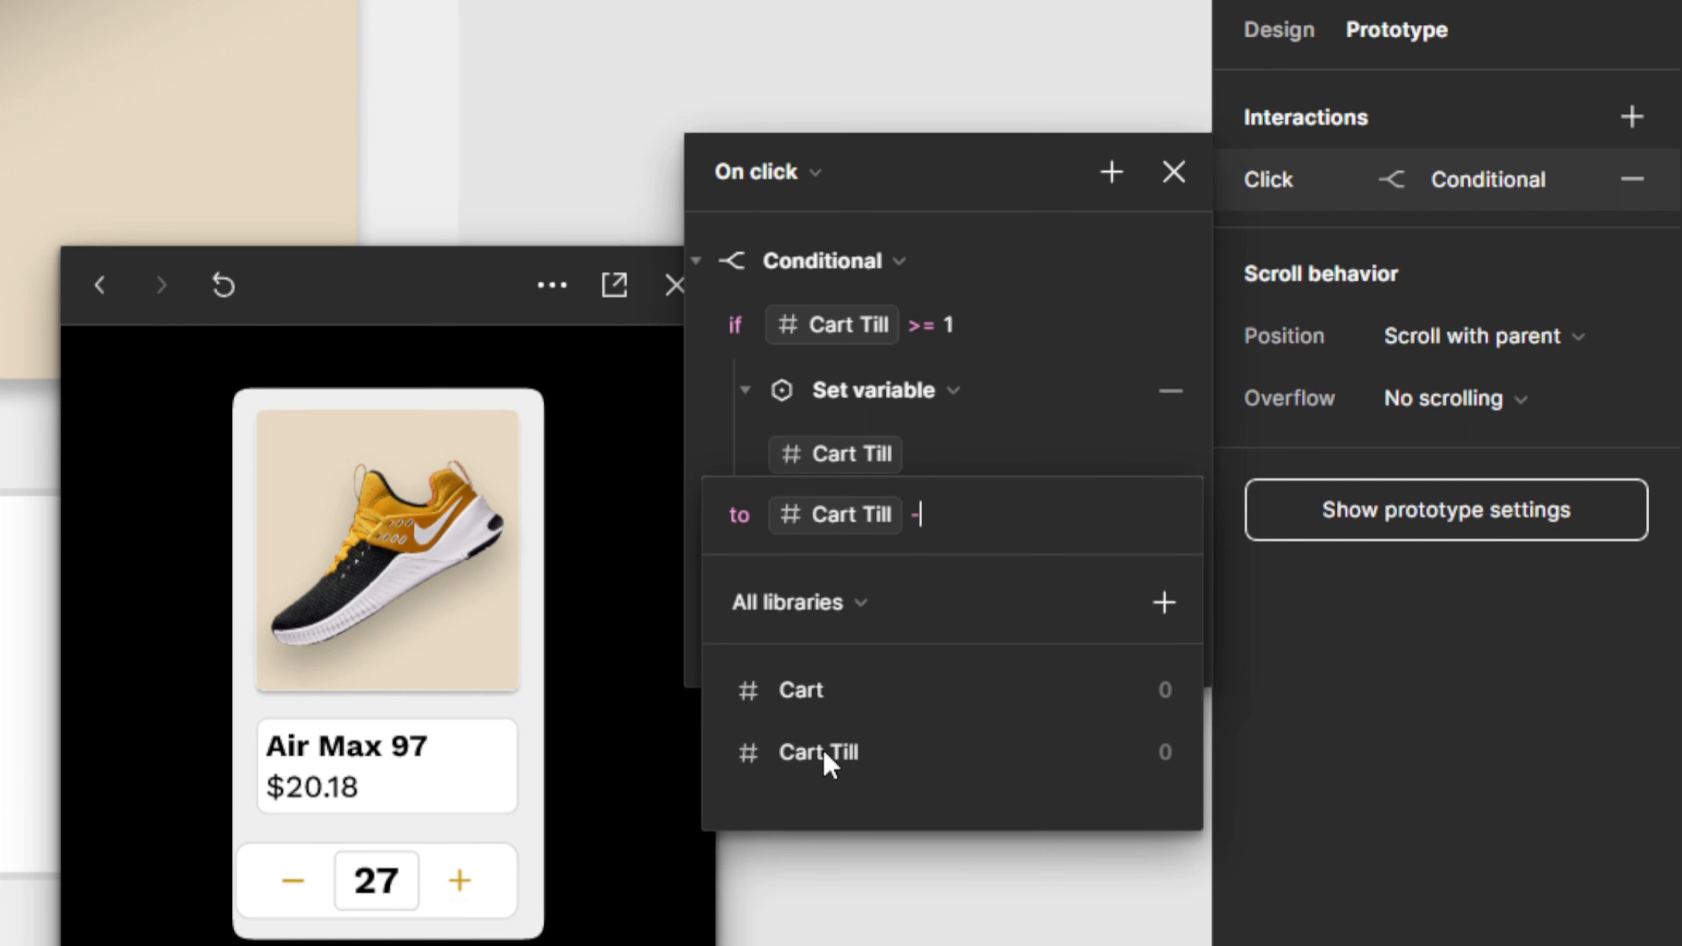
{"action": "type", "text": "1"}
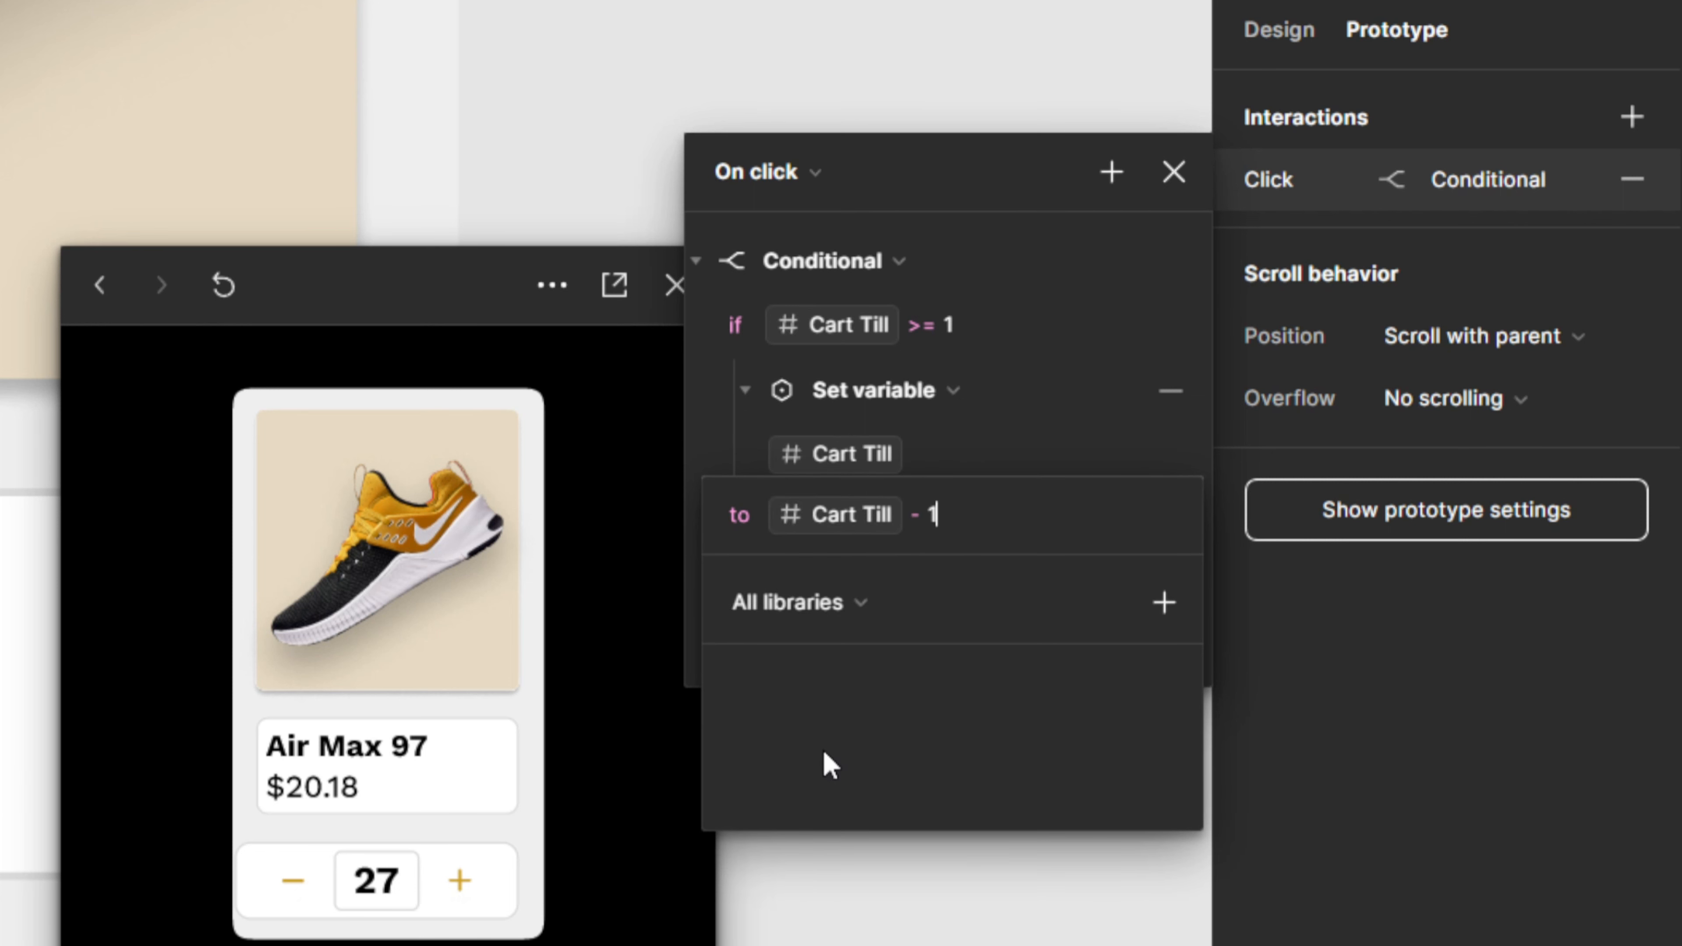
{"action": "key", "text": "Return"}
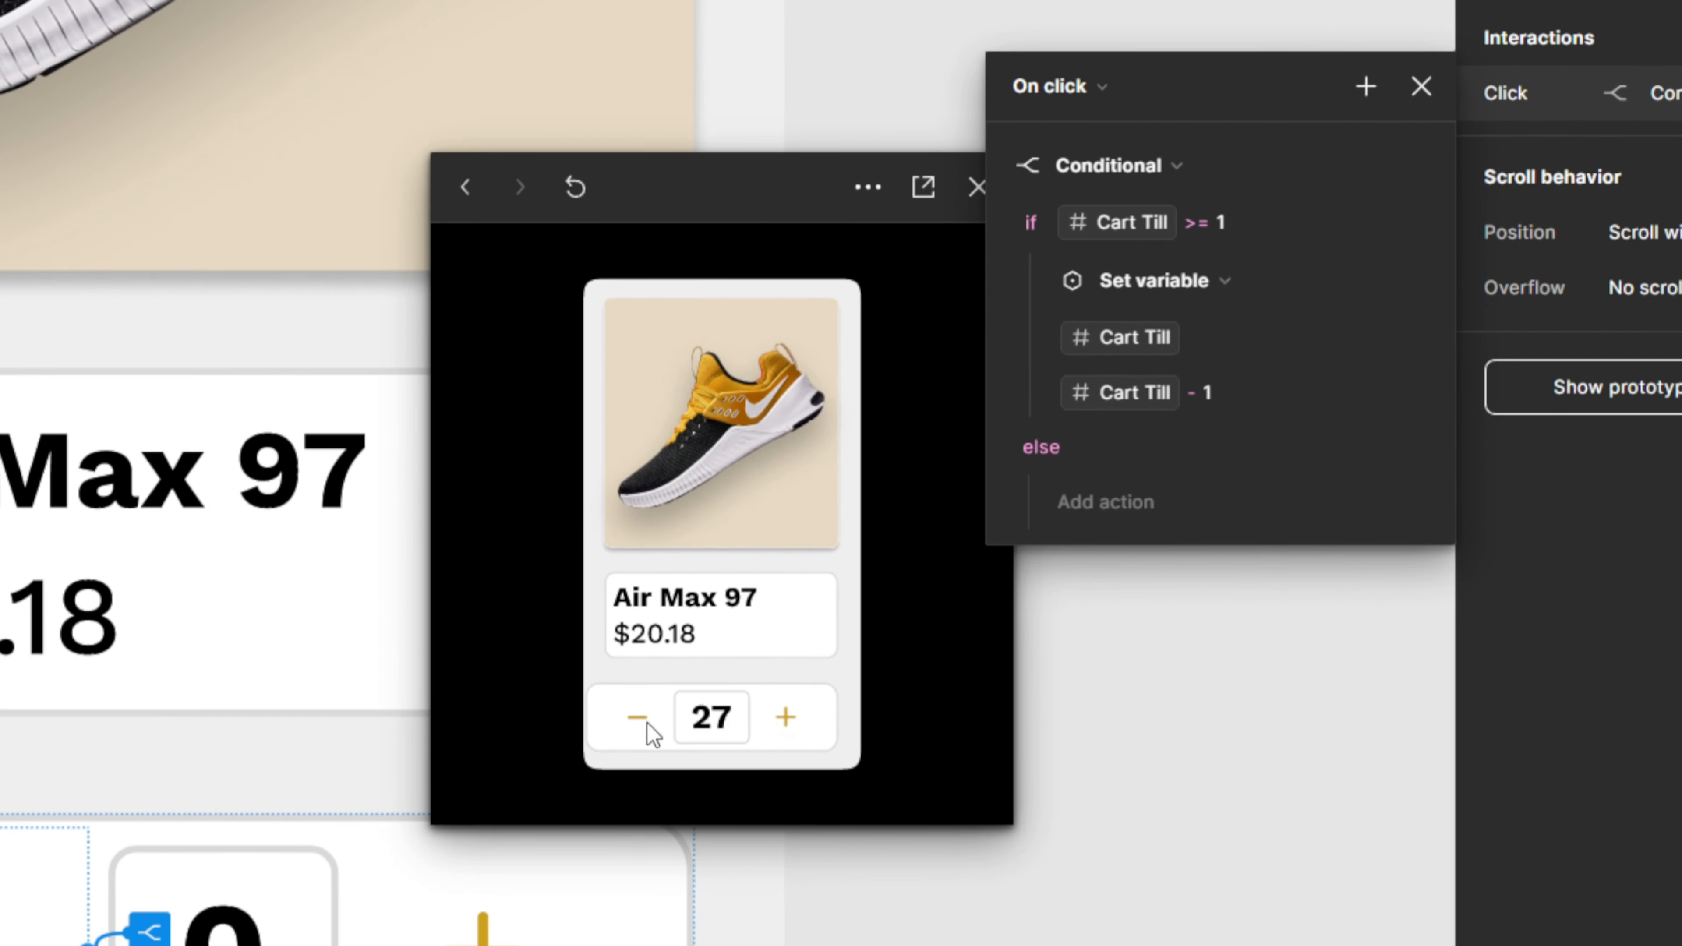
Test the minus sign in the prototype preview by lowering the quantity step by step down to 0.
{"action": "left_click", "coordinate": [647, 723]}
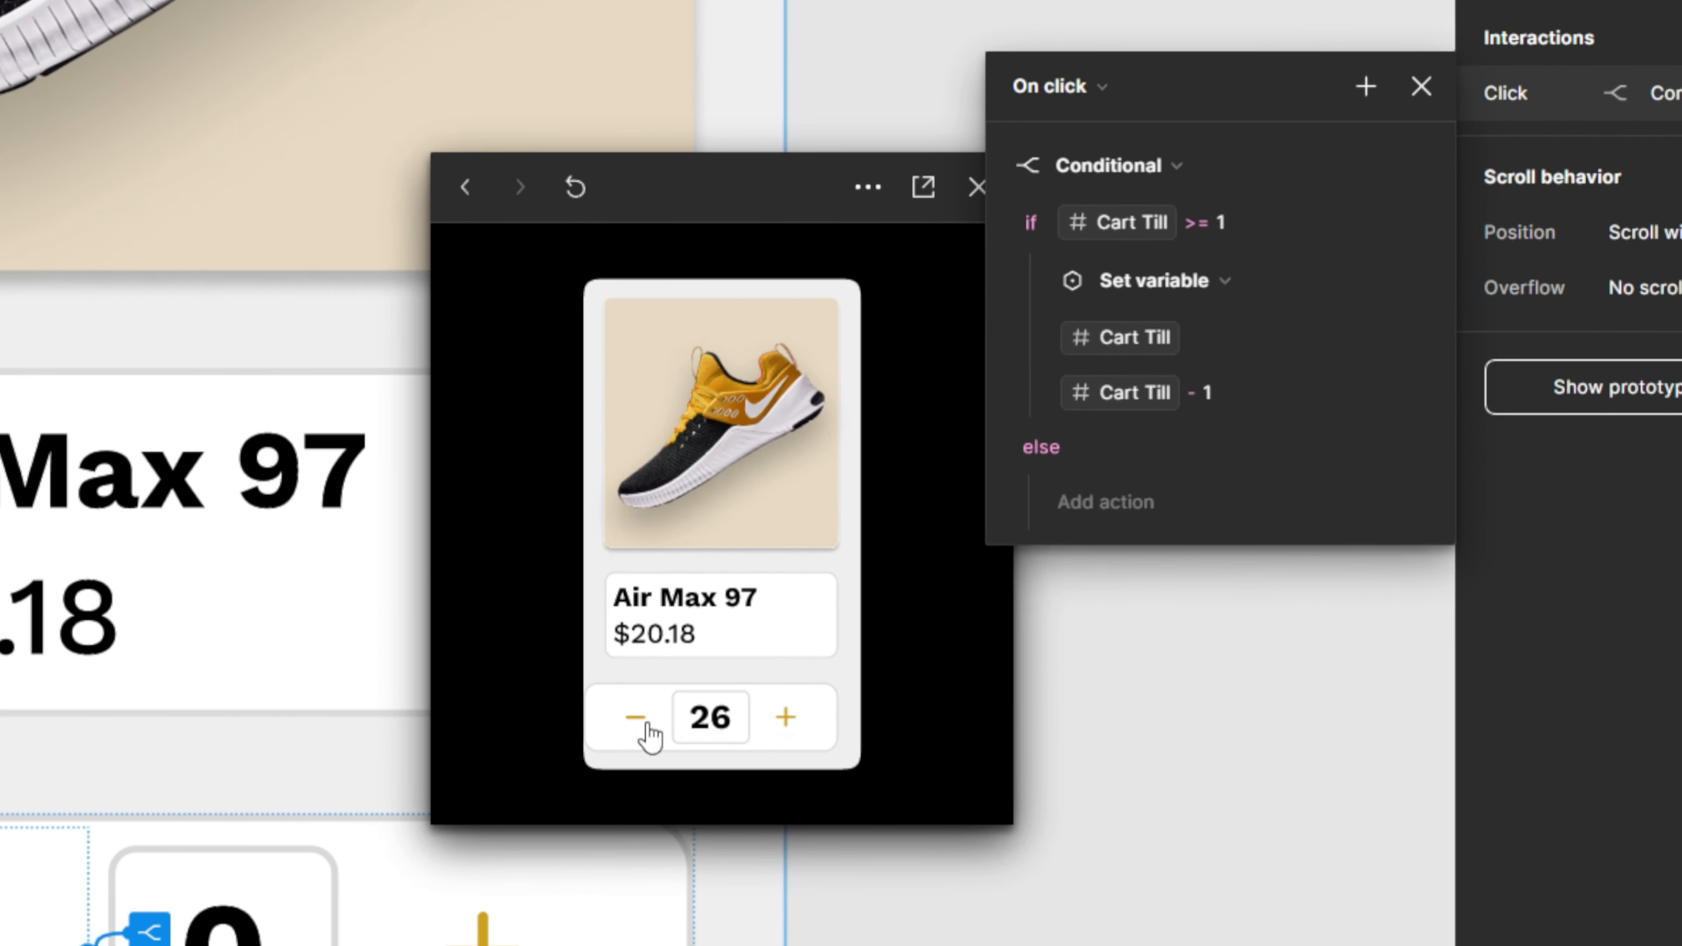
{"action": "left_click", "coordinate": [647, 723]}
{"action": "left_click", "coordinate": [647, 723]}
{"action": "left_click", "coordinate": [647, 723]}
{"action": "left_click", "coordinate": [646, 724]}
{"action": "left_click", "coordinate": [647, 724]}
{"action": "left_click", "coordinate": [647, 723]}
{"action": "left_click", "coordinate": [647, 723]}
{"action": "left_click", "coordinate": [647, 723]}
{"action": "left_click", "coordinate": [647, 724]}
{"action": "left_click", "coordinate": [647, 723]}
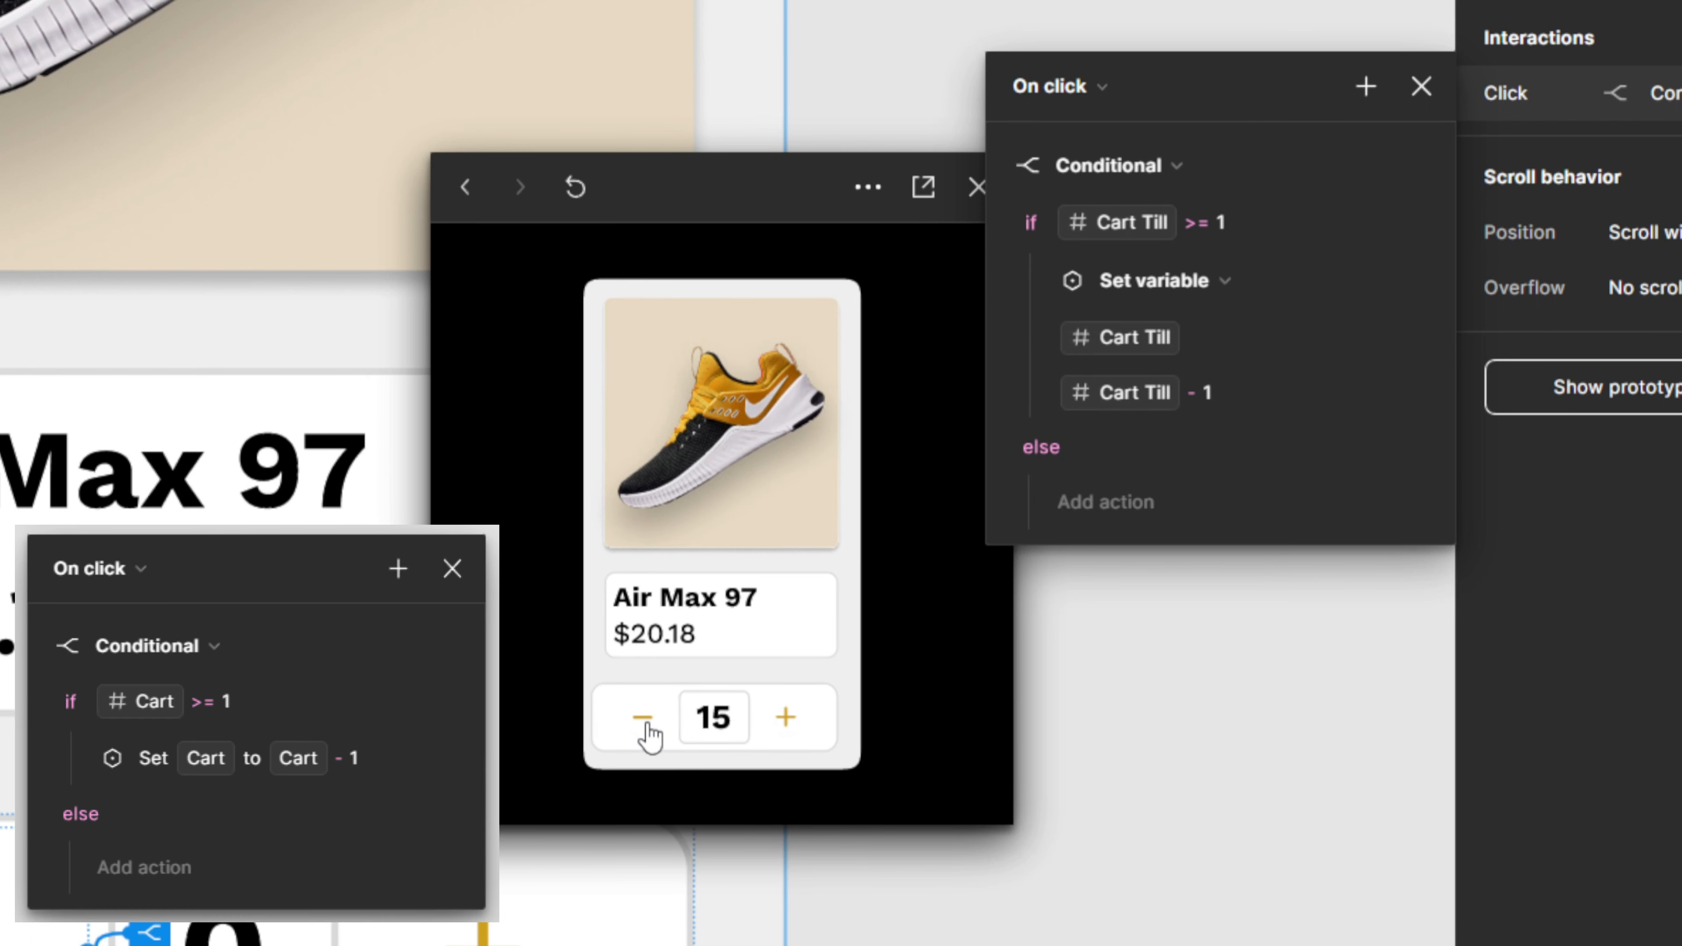
{"action": "left_click", "coordinate": [647, 723]}
{"action": "left_click", "coordinate": [647, 723]}
{"action": "left_click", "coordinate": [647, 723]}
{"action": "left_click", "coordinate": [646, 723]}
{"action": "left_click", "coordinate": [646, 724]}
{"action": "left_click", "coordinate": [647, 724]}
{"action": "left_click", "coordinate": [647, 723]}
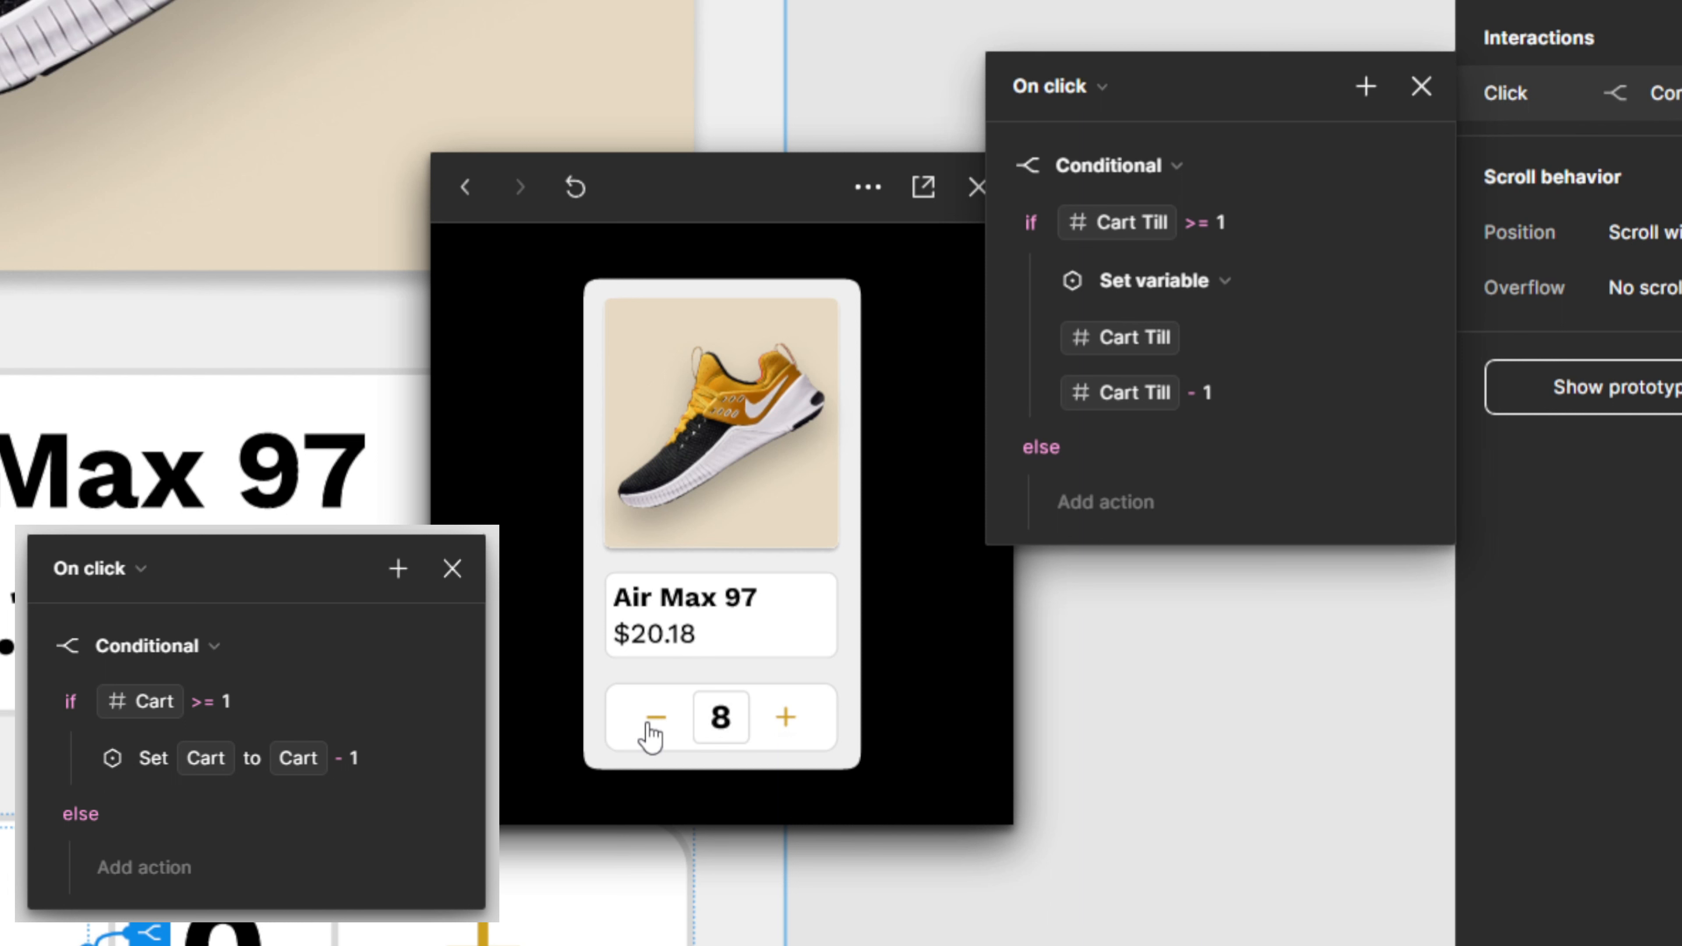
{"action": "left_click", "coordinate": [647, 723]}
{"action": "left_click", "coordinate": [647, 723]}
{"action": "left_click", "coordinate": [647, 724]}
{"action": "left_click", "coordinate": [647, 723]}
{"action": "left_click", "coordinate": [647, 724]}
{"action": "left_click", "coordinate": [647, 723]}
{"action": "left_click", "coordinate": [647, 724]}
{"action": "left_click", "coordinate": [658, 722]}
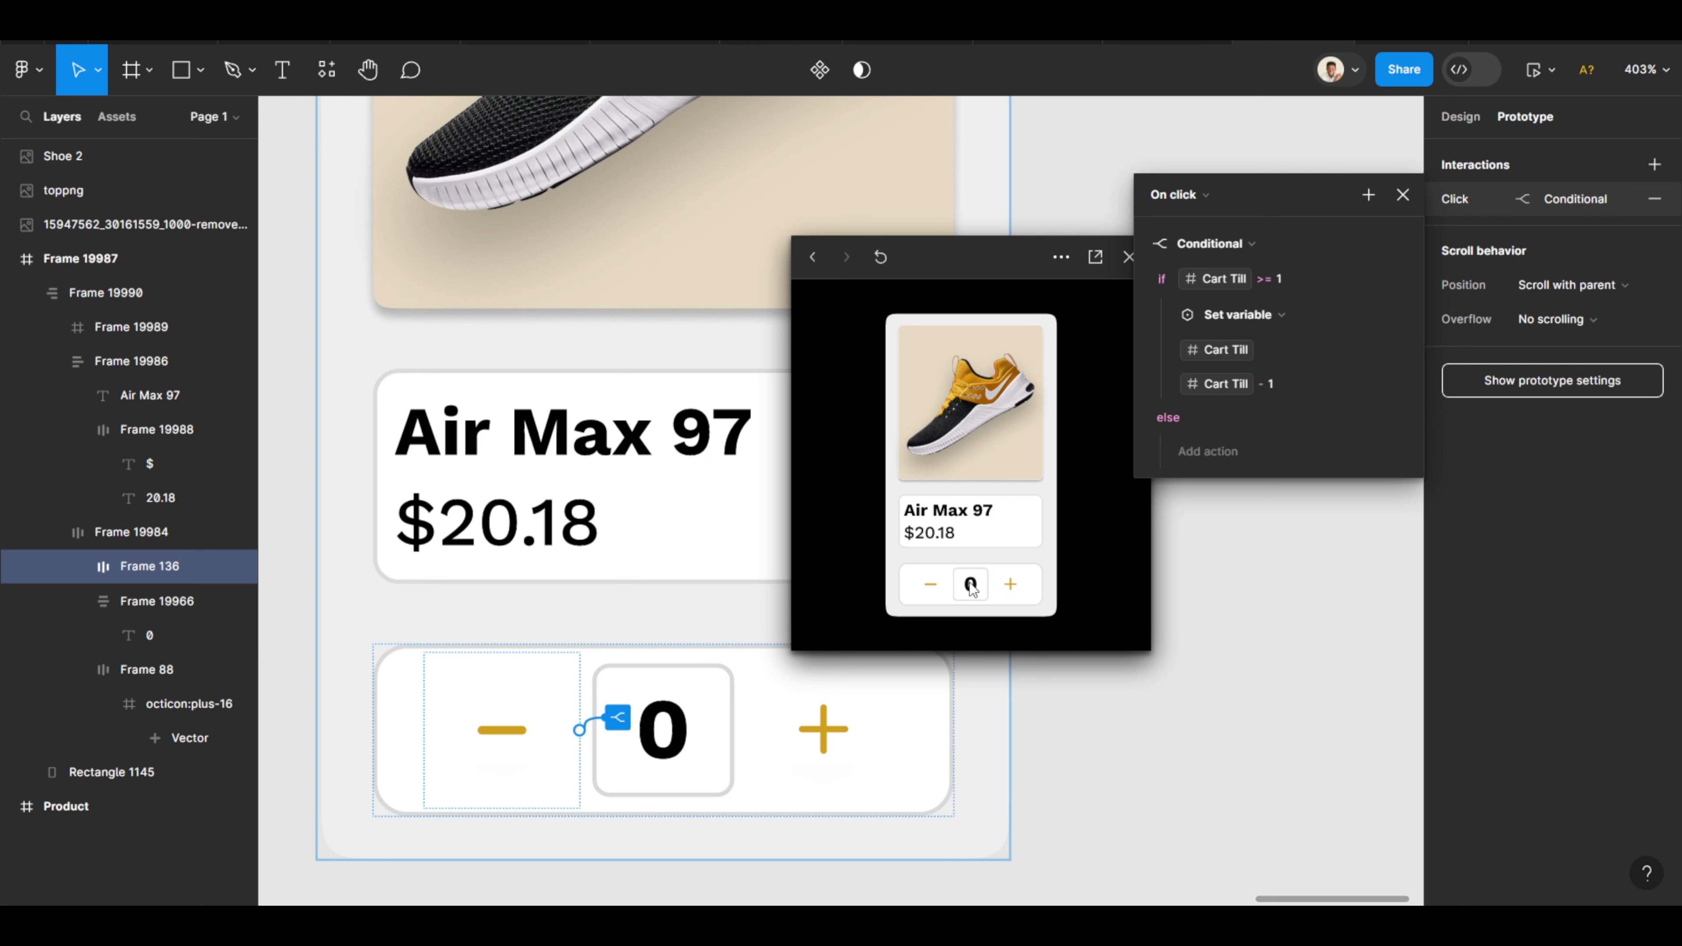
Check the counter's lower limit in the preview by trying the minus sign at 0 and alternating it with the plus sign.
{"action": "left_click", "coordinate": [932, 588]}
{"action": "left_click", "coordinate": [932, 589]}
{"action": "left_click", "coordinate": [1010, 584]}
{"action": "left_click", "coordinate": [939, 588]}
{"action": "left_click", "coordinate": [1011, 584]}
{"action": "left_click", "coordinate": [1011, 584]}
{"action": "left_click", "coordinate": [1011, 584]}
{"action": "left_click", "coordinate": [1012, 584]}
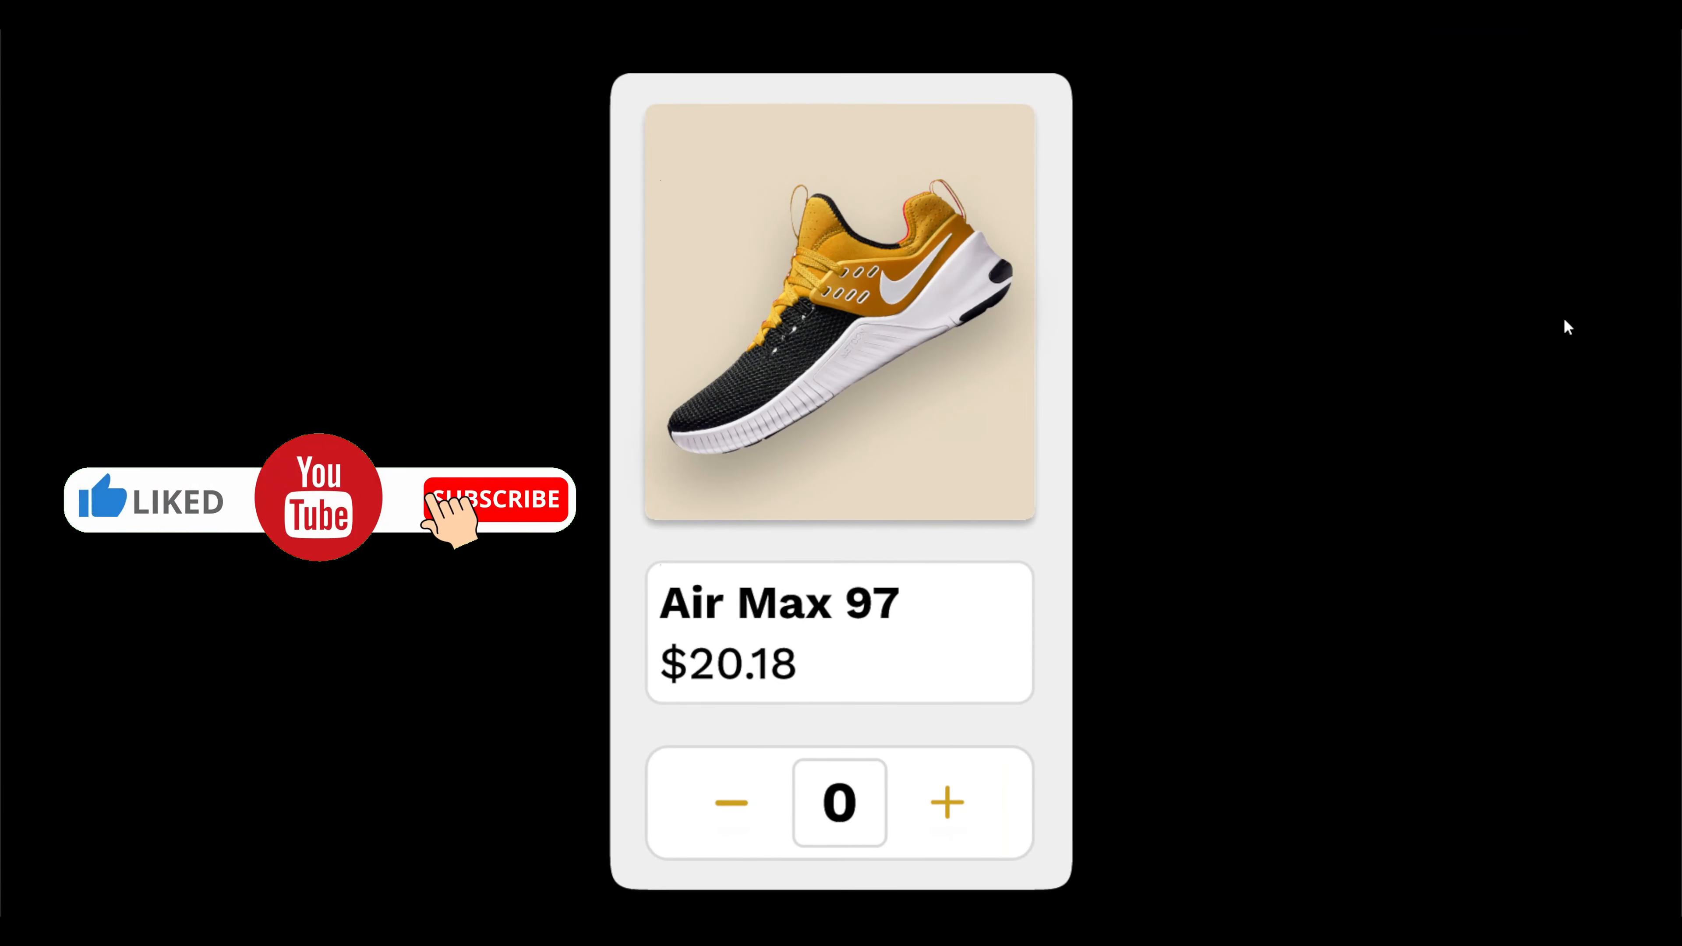
Test the finished counter in the full-size prototype by raising the quantity, lowering it to 1 and raising it again.
{"action": "left_click", "coordinate": [945, 801]}
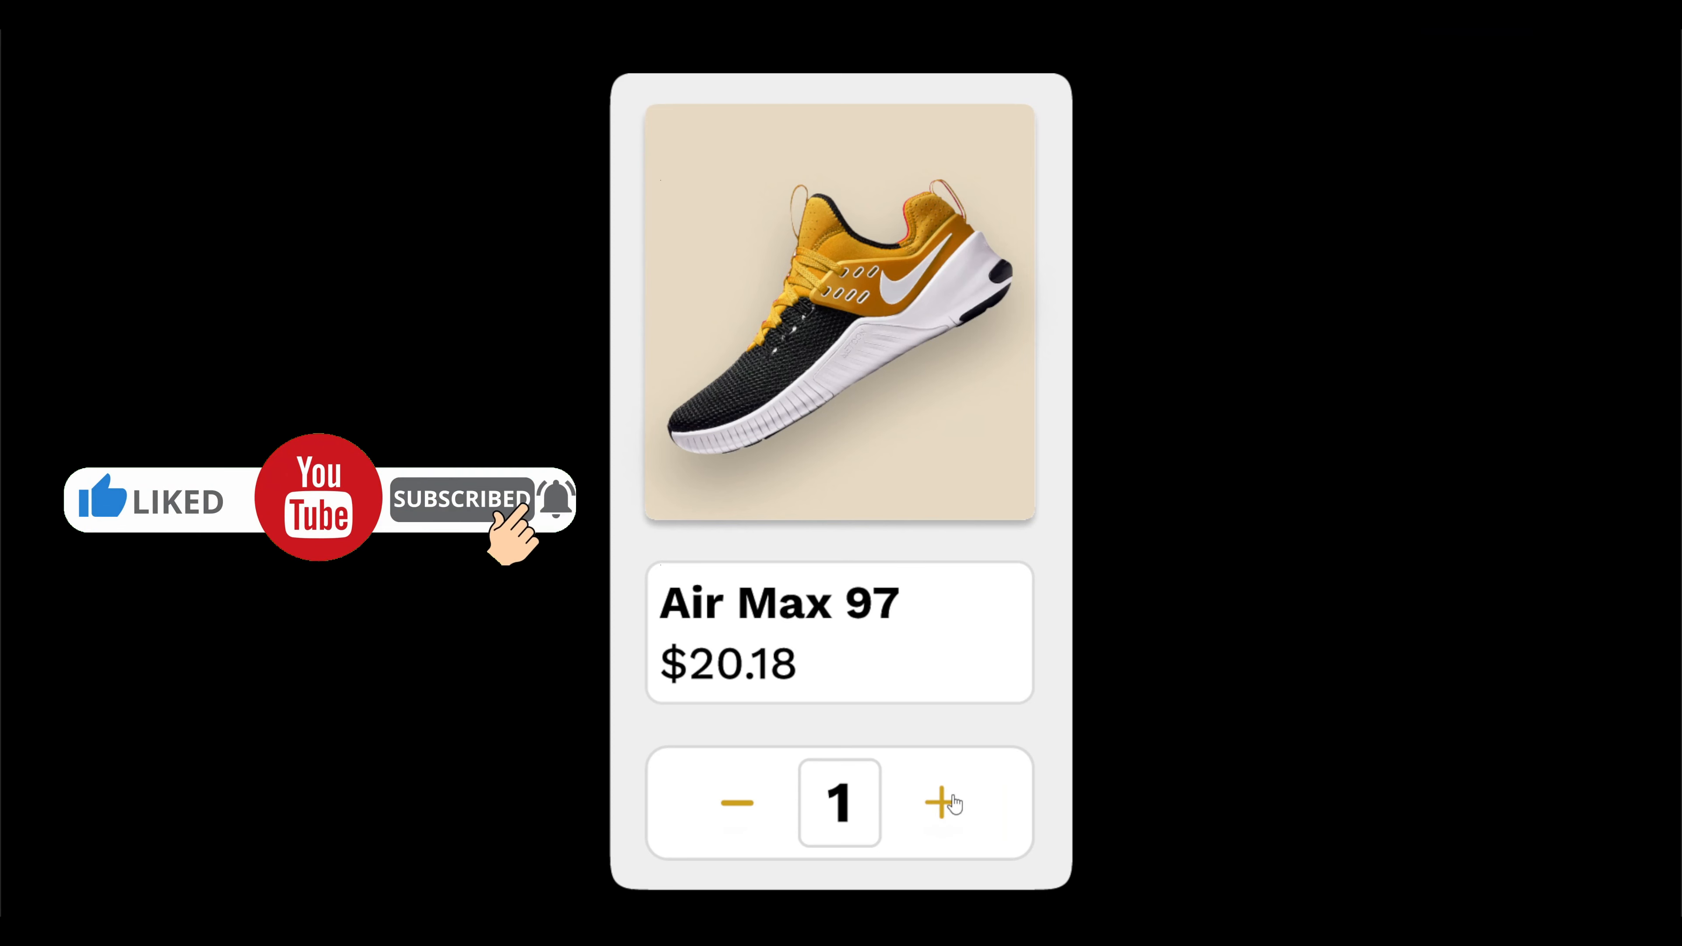
{"action": "left_click", "coordinate": [946, 803]}
{"action": "left_click", "coordinate": [947, 802]}
{"action": "left_click", "coordinate": [947, 803]}
{"action": "left_click", "coordinate": [947, 803]}
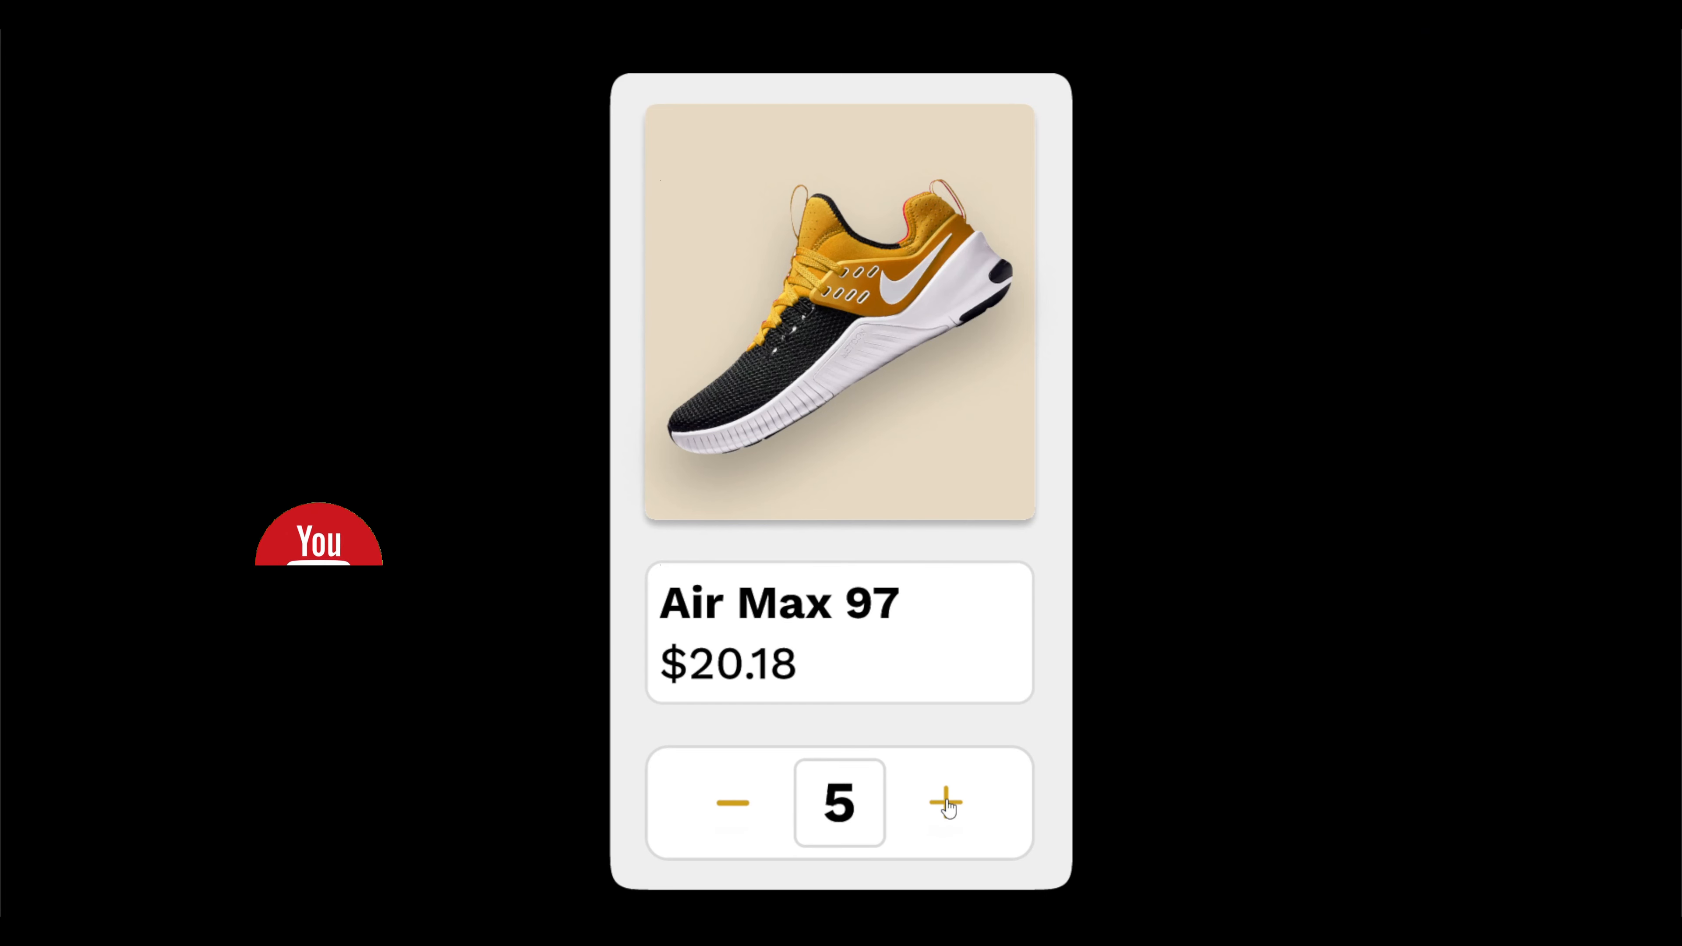
{"action": "left_click", "coordinate": [947, 803]}
{"action": "left_click", "coordinate": [732, 804]}
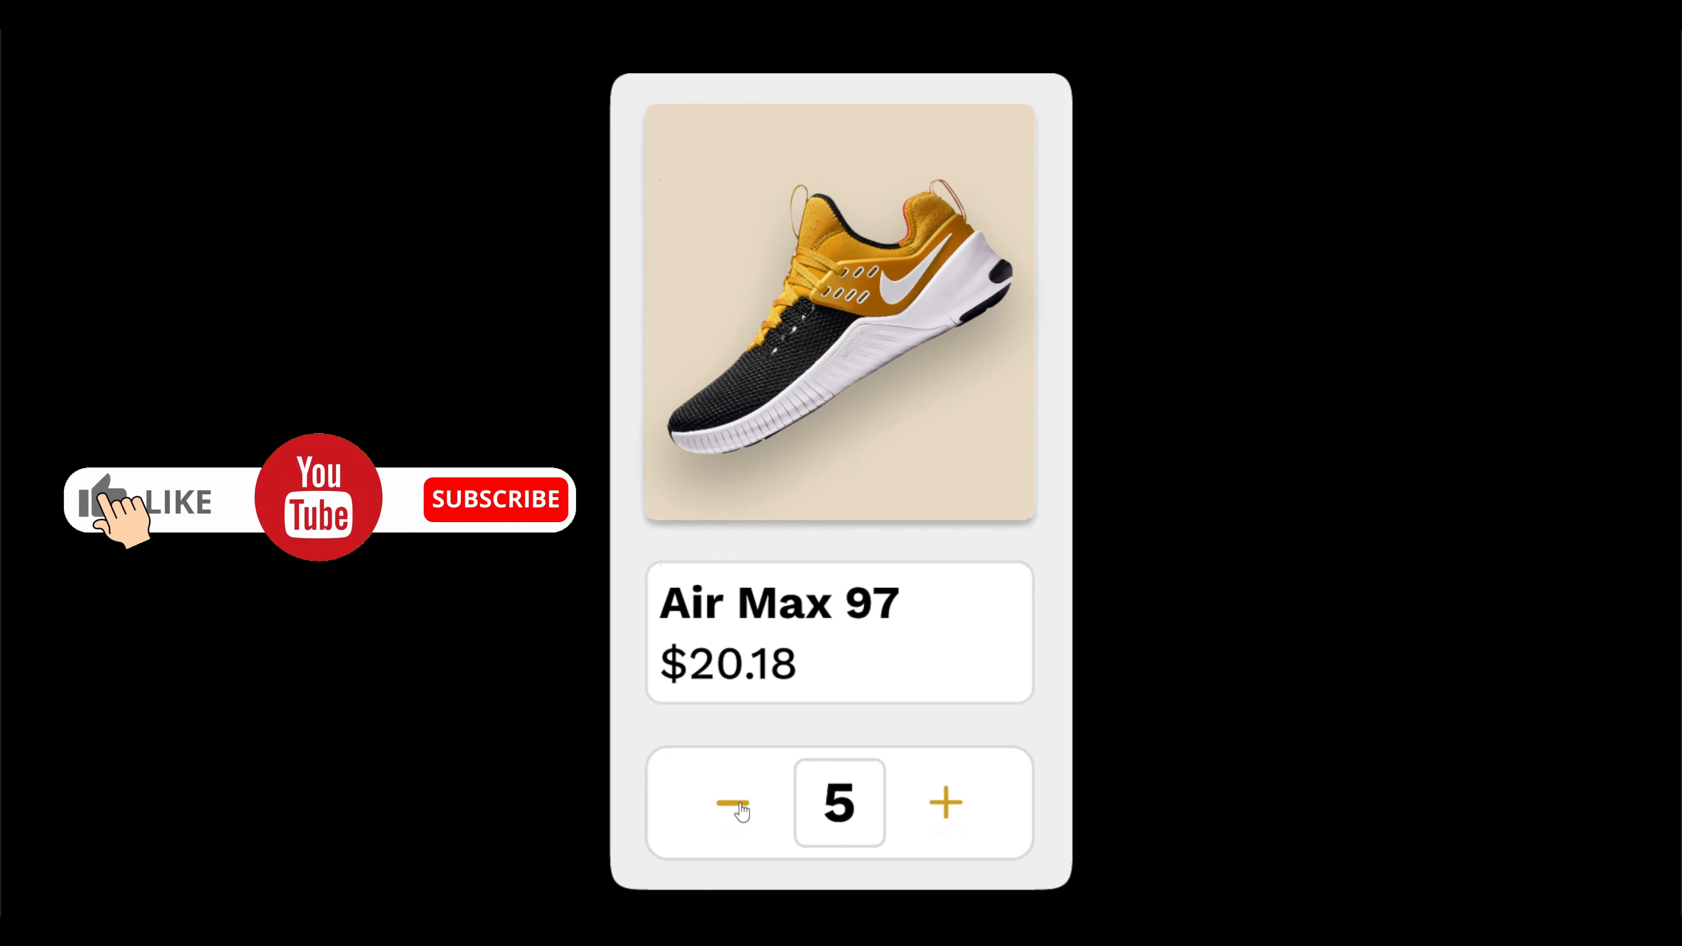
{"action": "left_click", "coordinate": [738, 807]}
{"action": "left_click", "coordinate": [734, 805]}
{"action": "left_click", "coordinate": [734, 806]}
{"action": "left_click", "coordinate": [734, 806]}
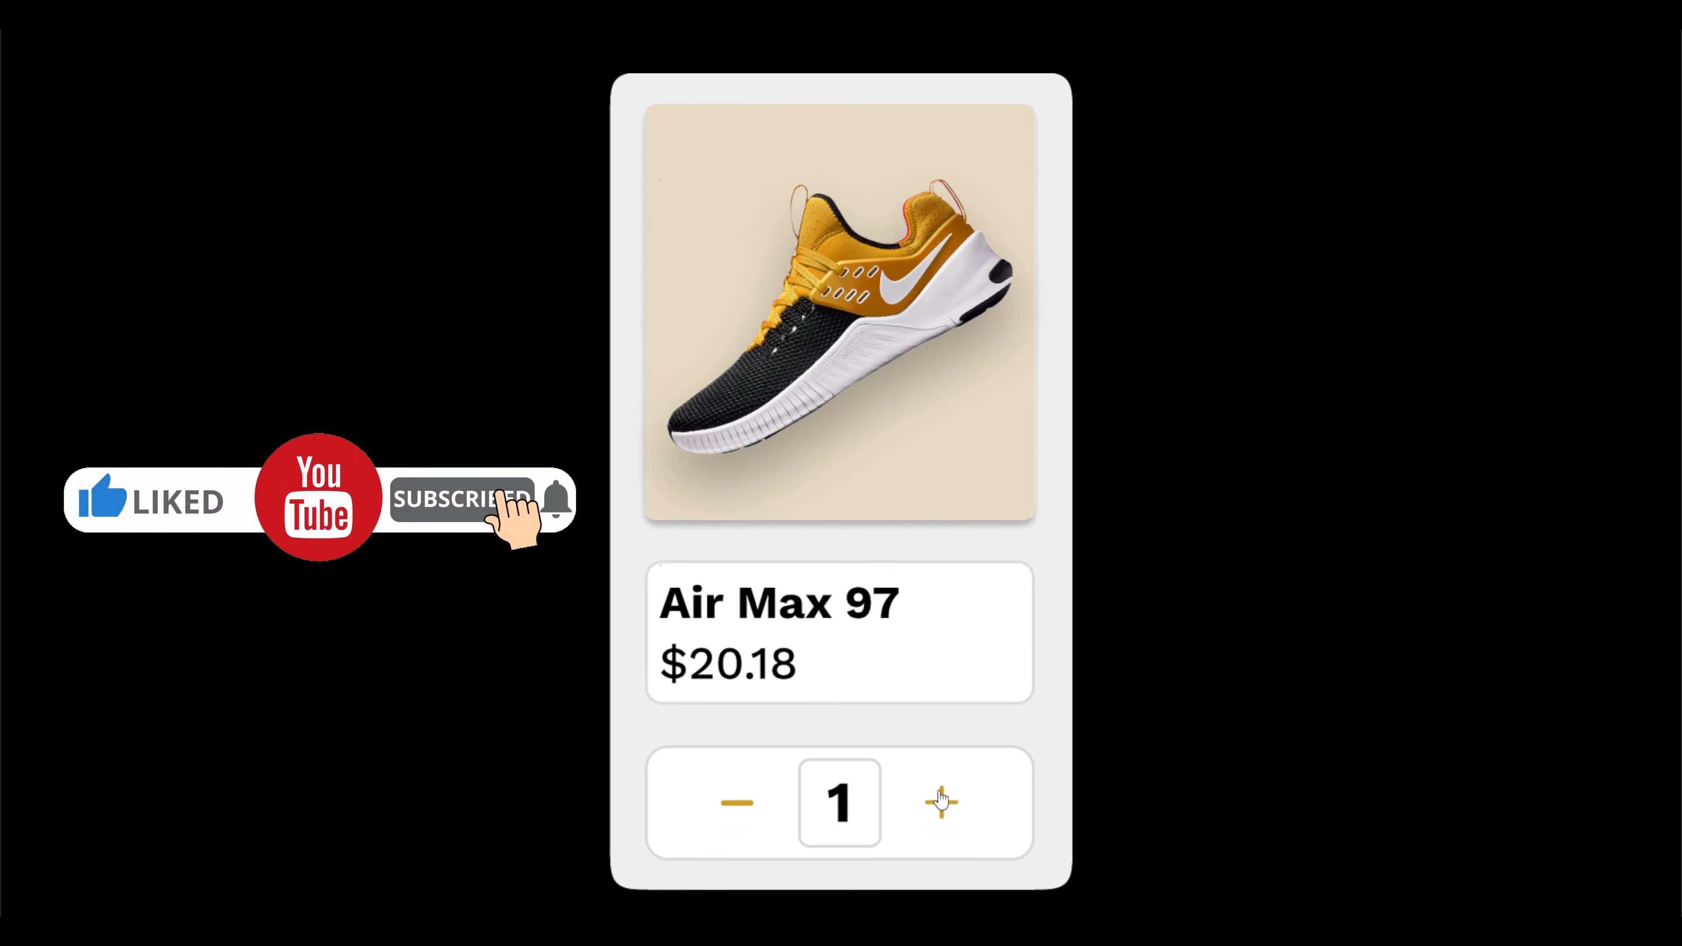
{"action": "left_click", "coordinate": [940, 804]}
{"action": "left_click", "coordinate": [941, 804]}
{"action": "left_click", "coordinate": [941, 804]}
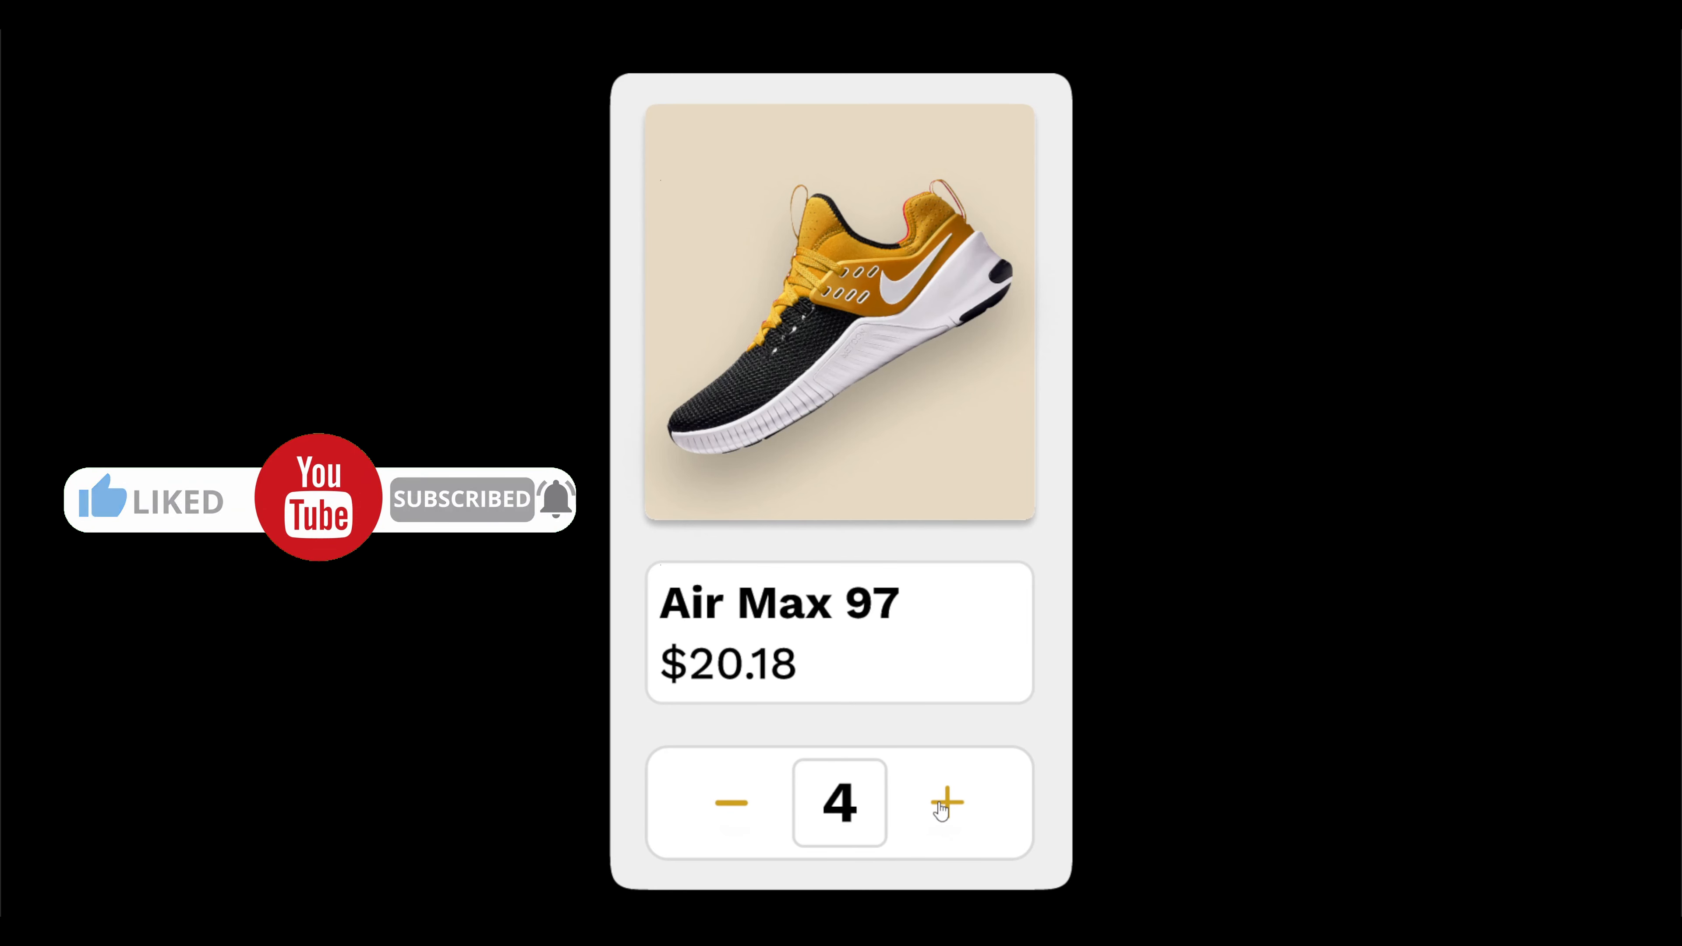
{"action": "left_click", "coordinate": [941, 805]}
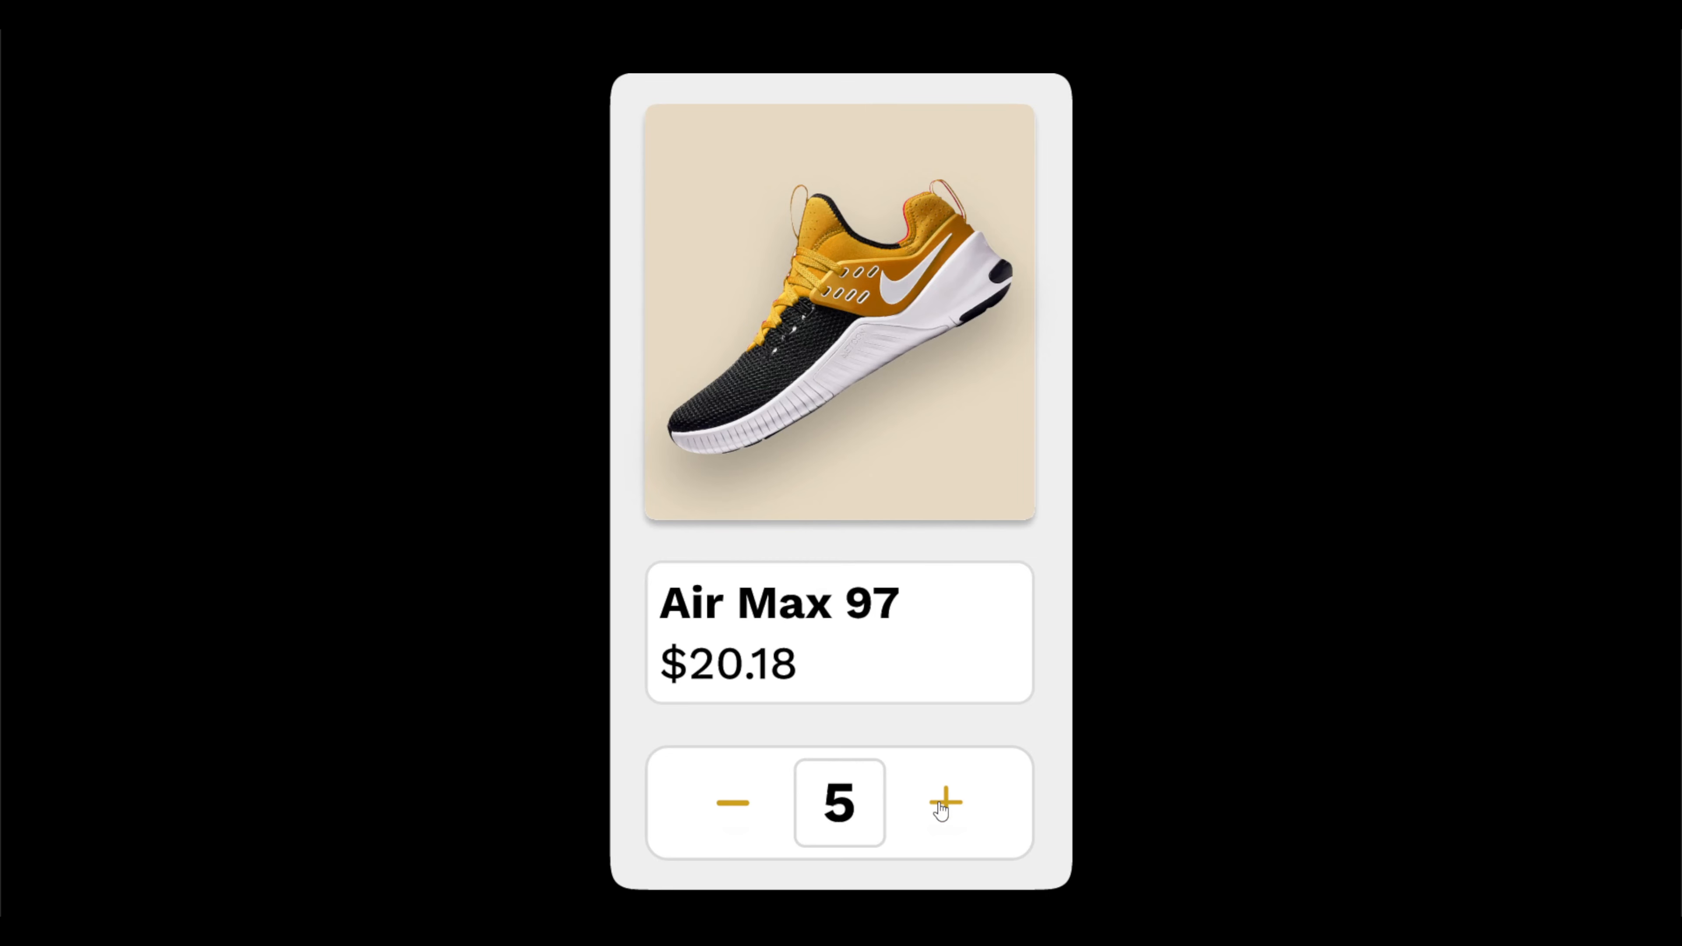
{"action": "left_click", "coordinate": [933, 805]}
{"action": "left_click", "coordinate": [931, 805]}
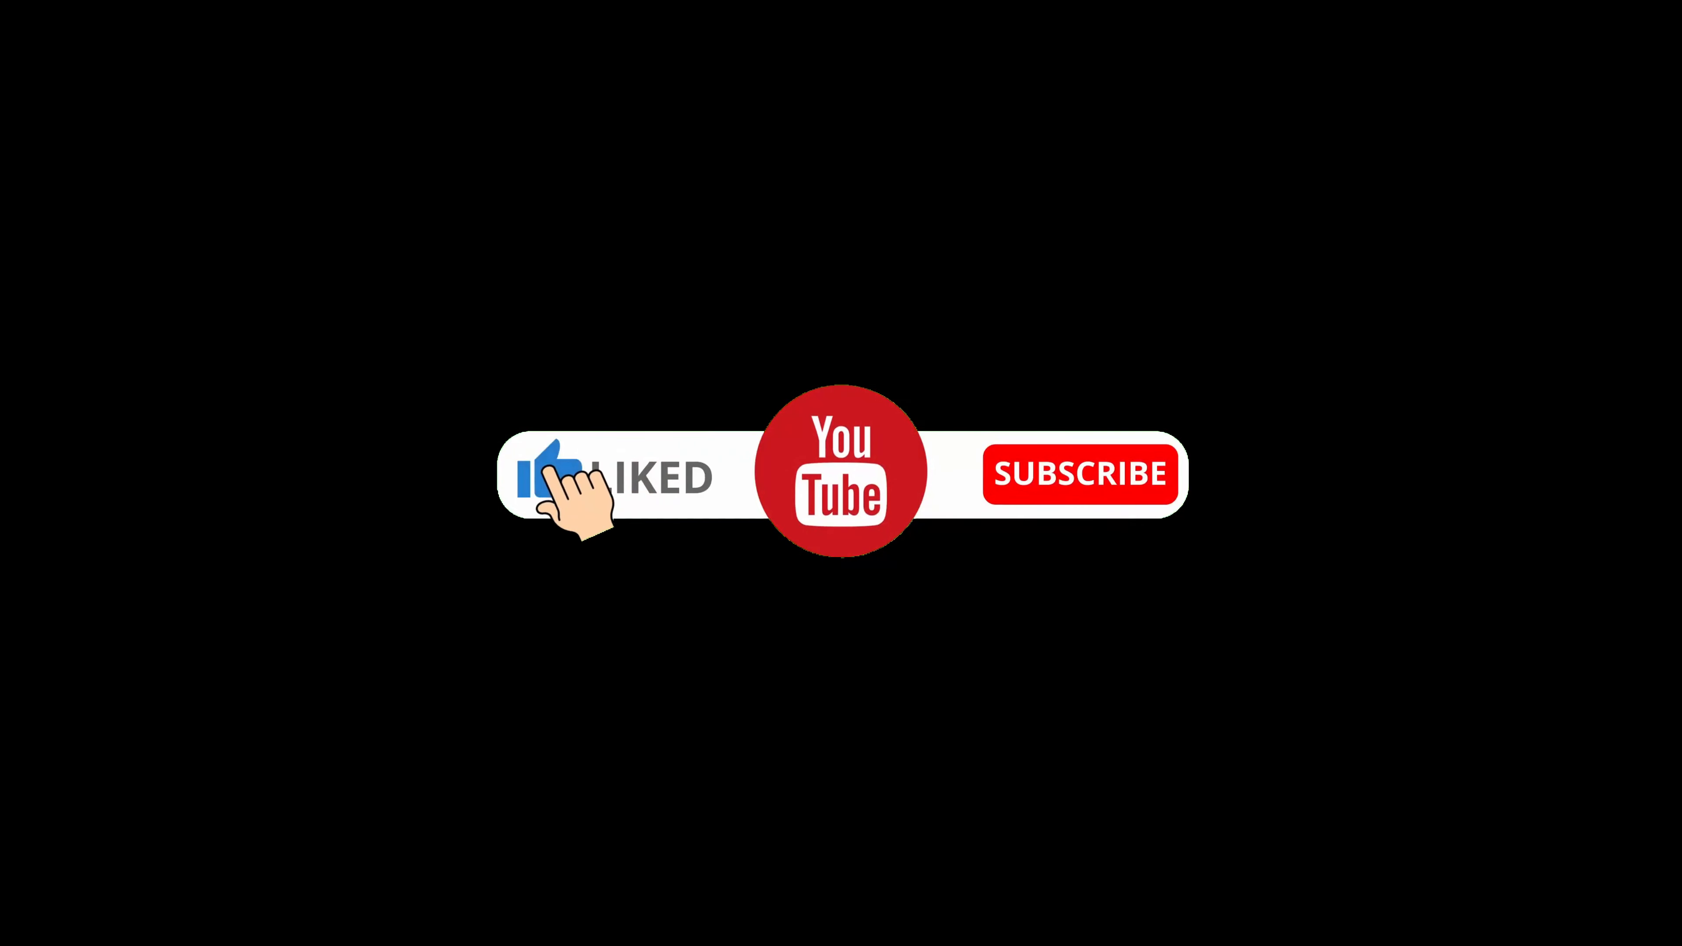